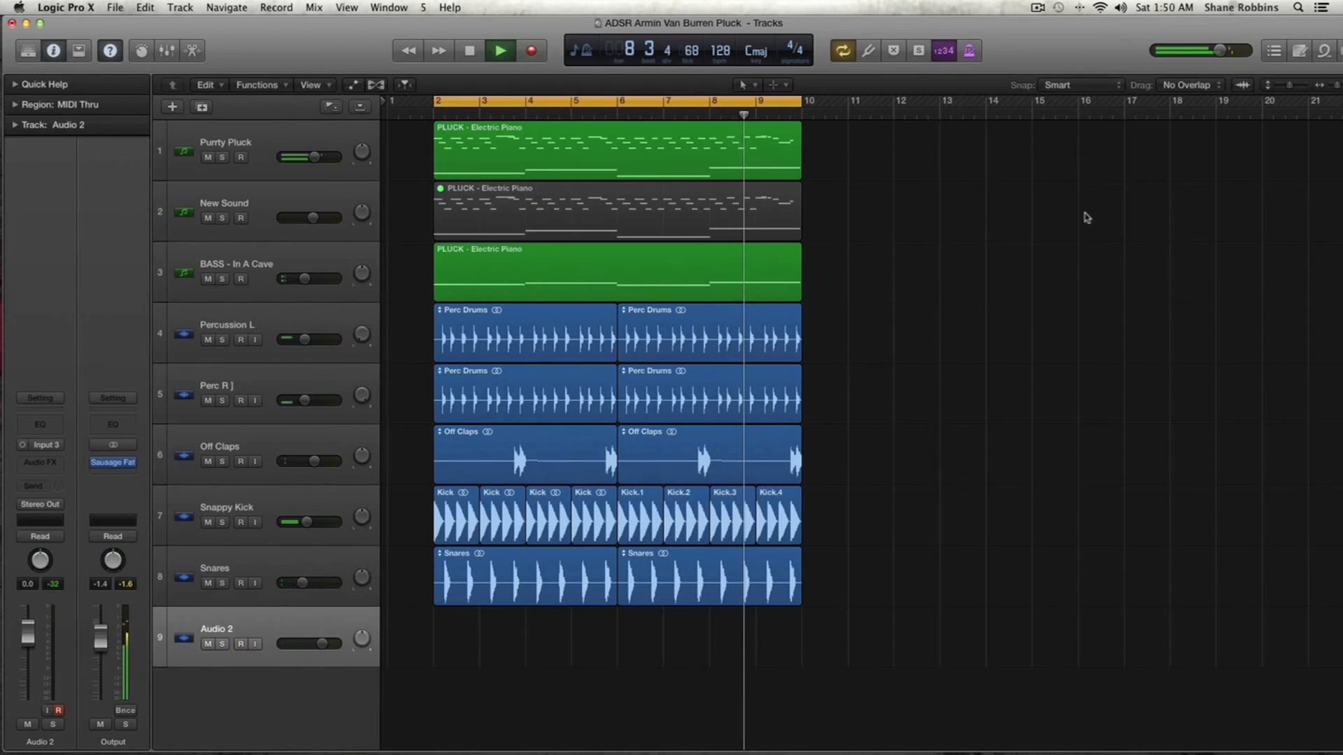
- Solo the Purrty Pluck track to audition it, then unsolo it and stop playback
{"action": "left_click", "coordinate": [222, 158]}
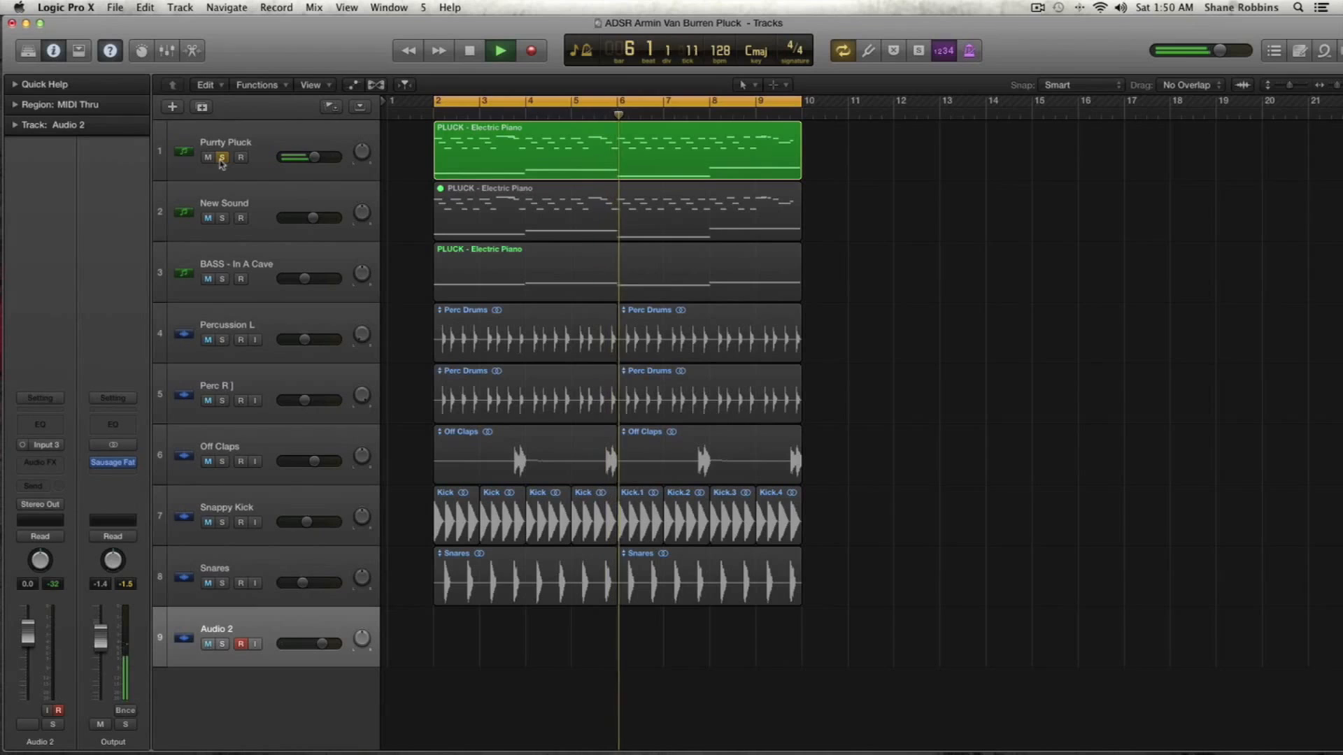
{"action": "left_click", "coordinate": [221, 158]}
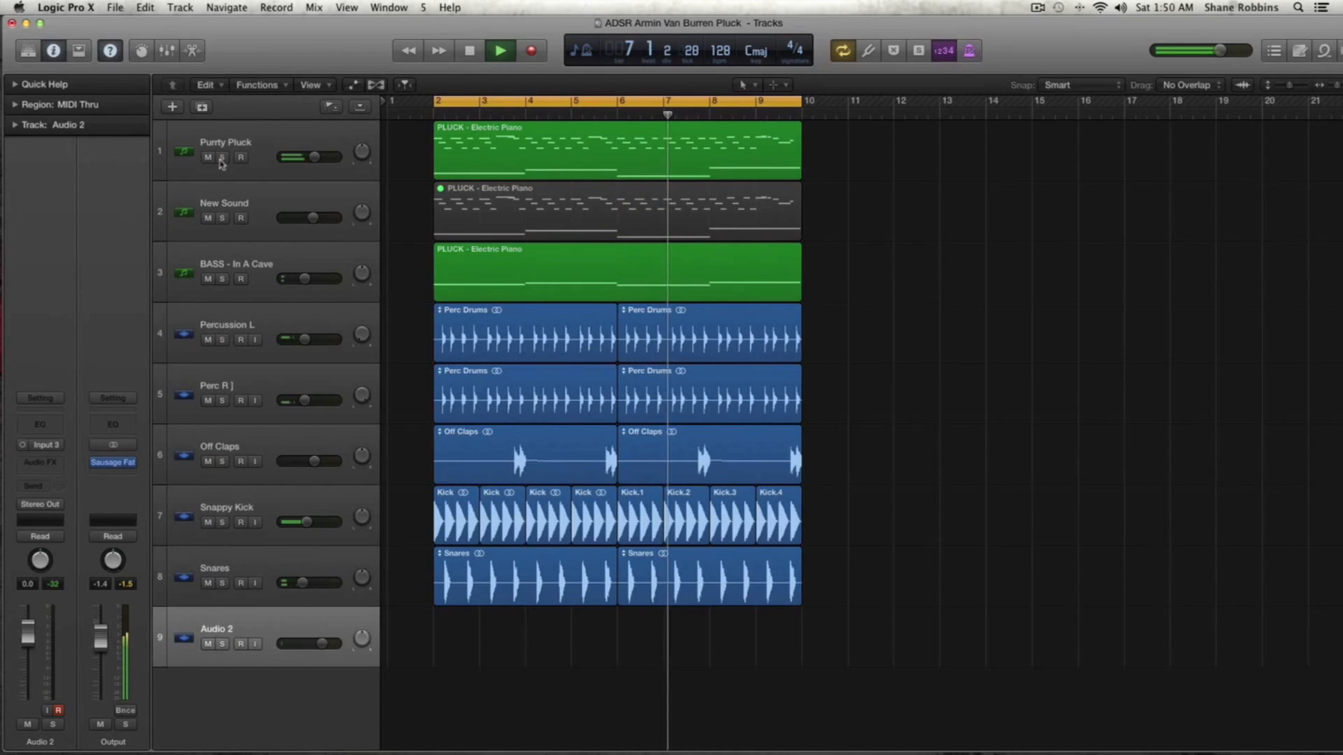
{"action": "key", "text": "space"}
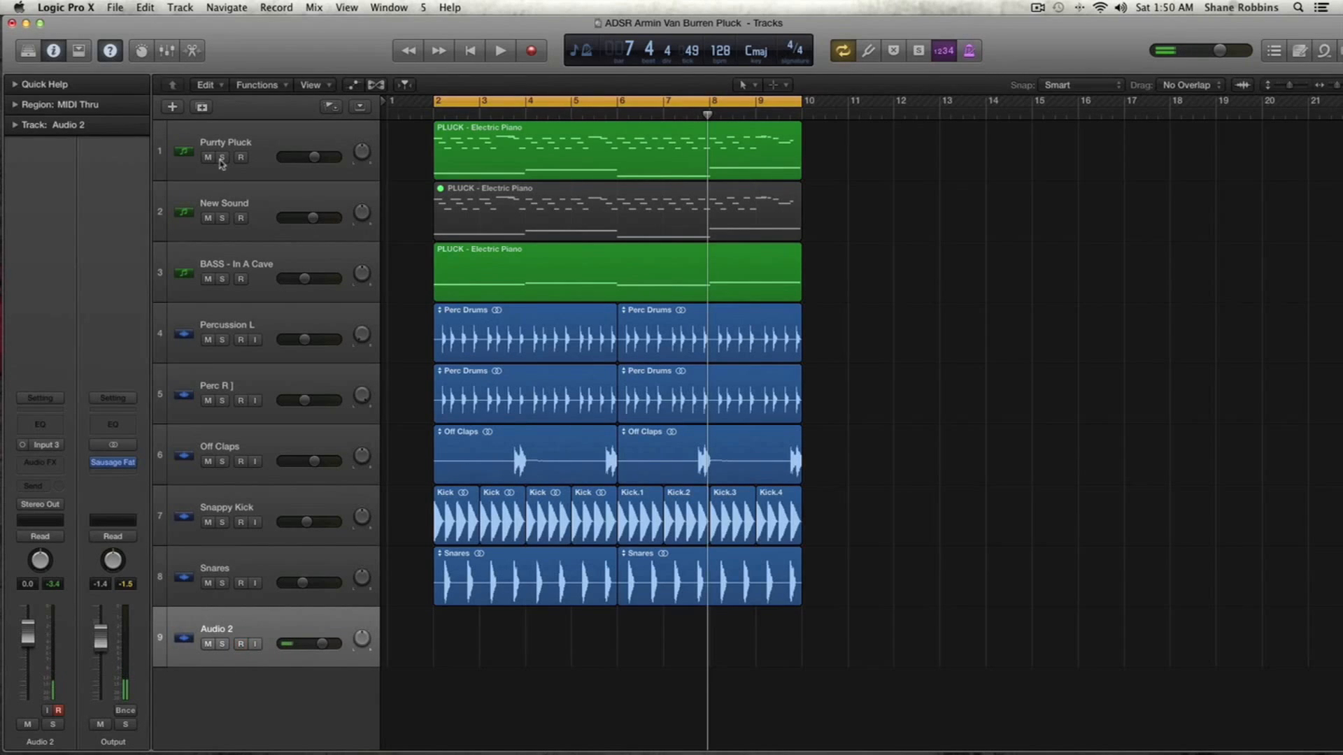
- Solo the Purrty Pluck region and play it back with taller track lanes
{"action": "left_click", "coordinate": [784, 150]}
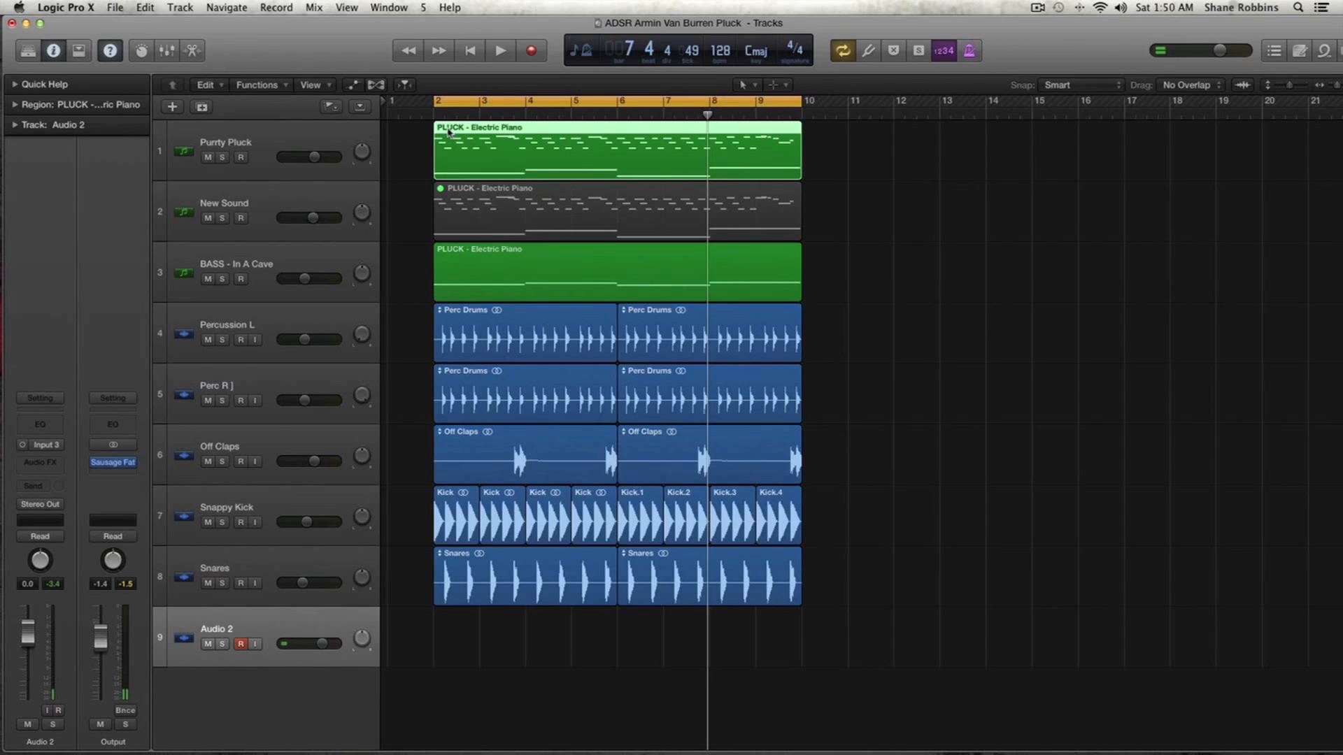
{"action": "key", "text": "ctrl+s"}
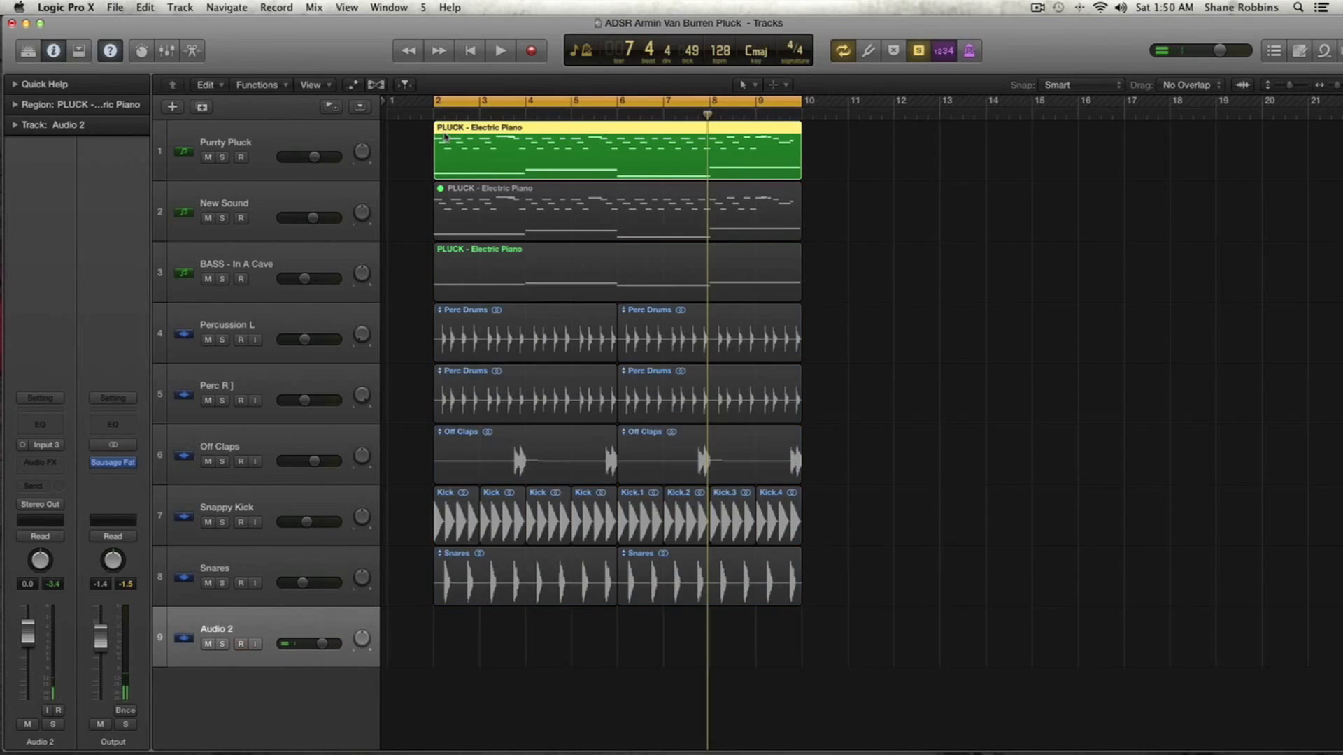
{"action": "key", "text": "space"}
{"action": "key", "text": "super+Down"}
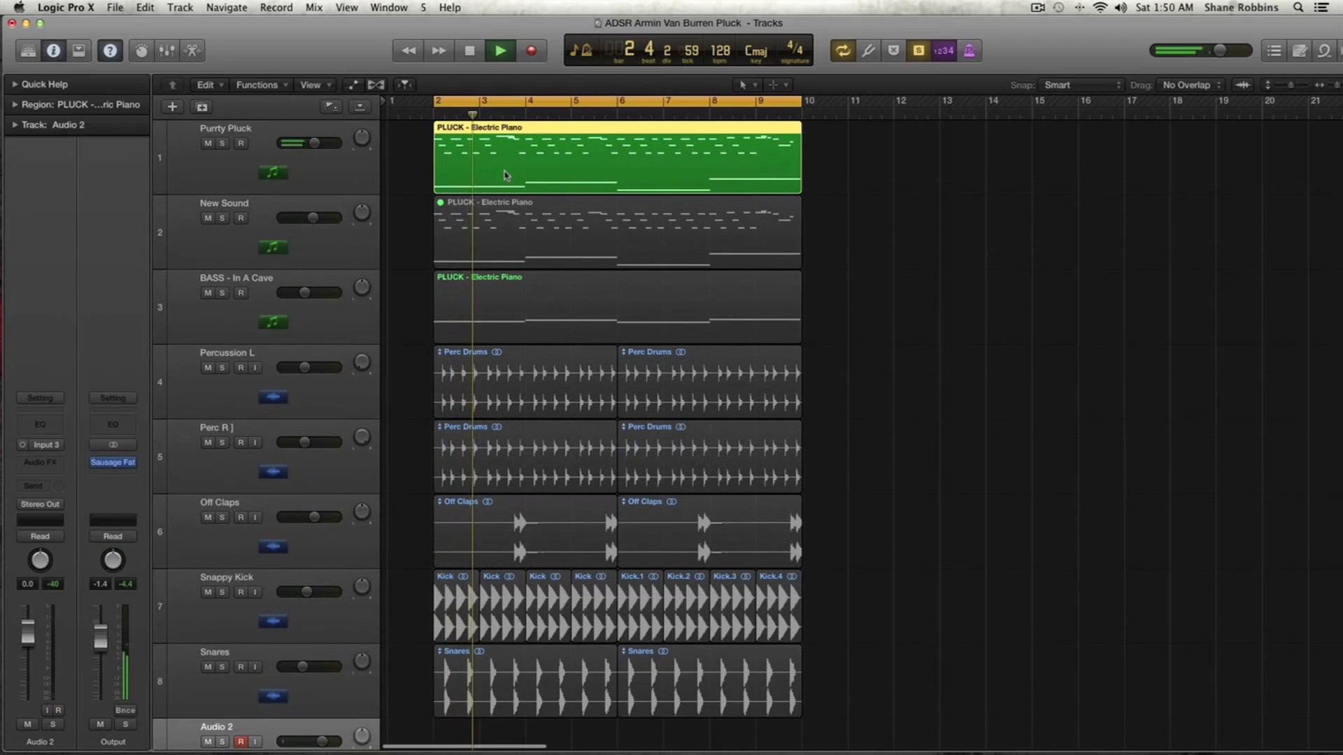
{"action": "key", "text": "space"}
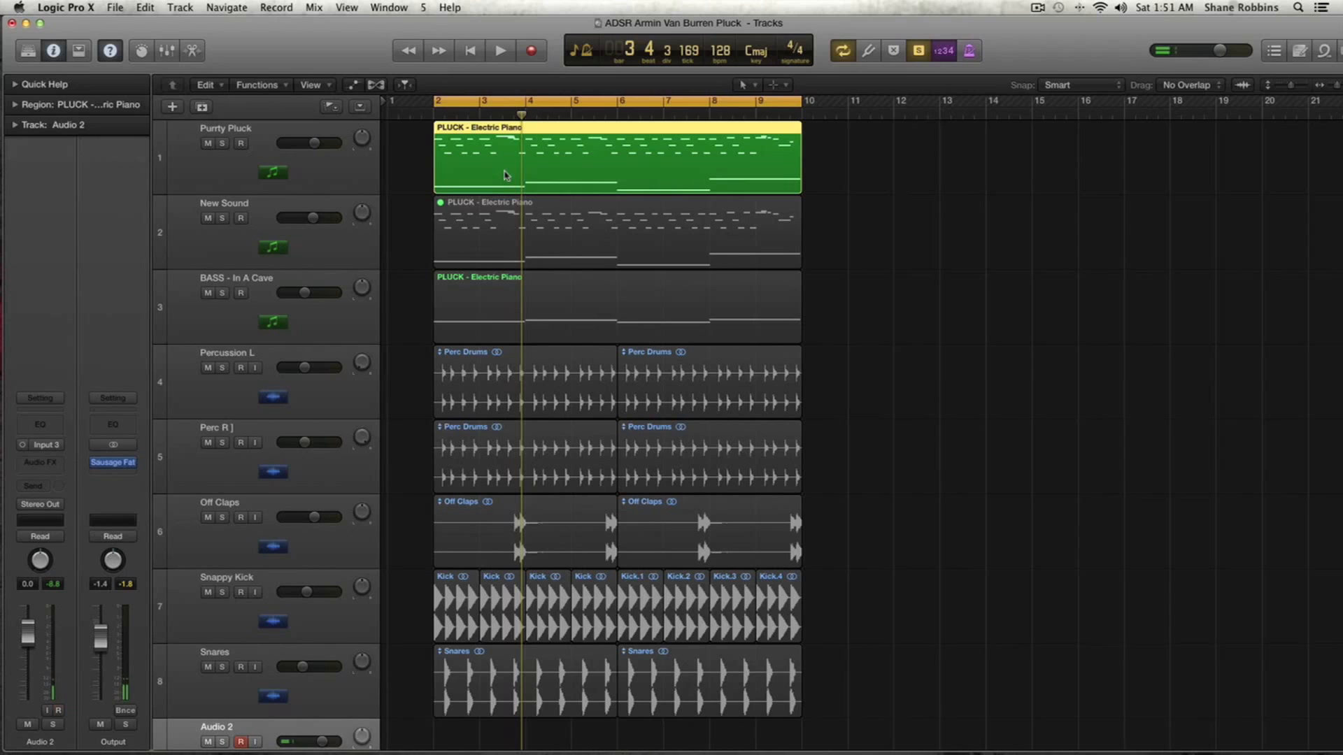
- Open the pluck region in the Piano Roll and inspect individual notes and their velocities, then close it
{"action": "key", "text": "super+4"}
{"action": "left_click_drag", "start_coordinate": [382, 248], "coordinate": [738, 398]}
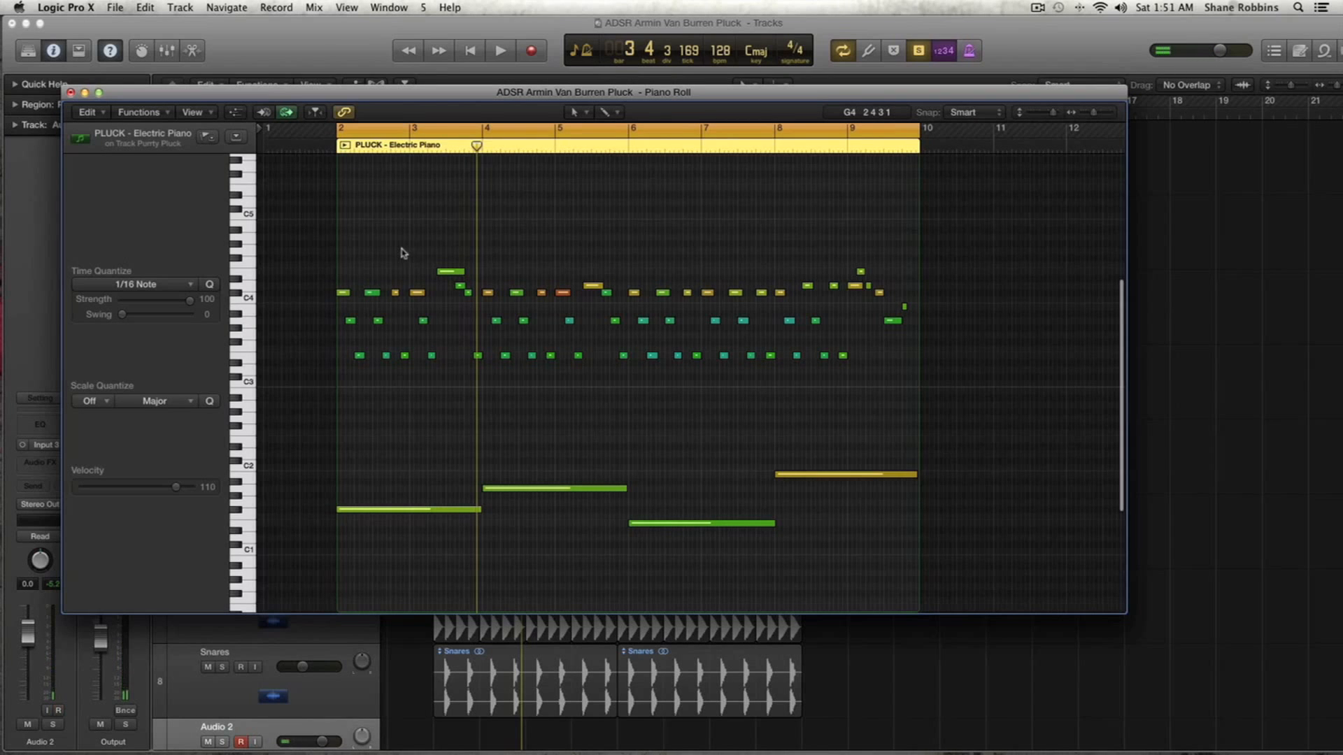
{"action": "left_click", "coordinate": [565, 298]}
{"action": "left_click", "coordinate": [790, 322]}
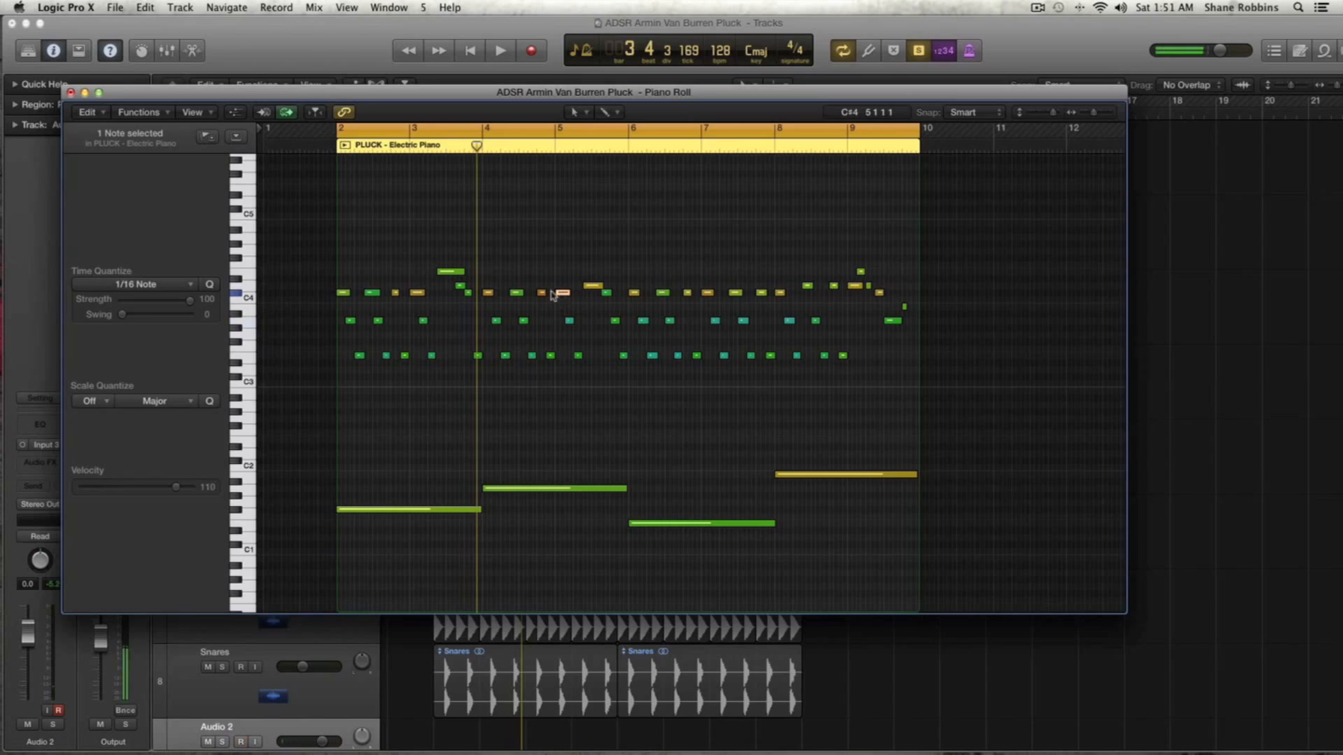
{"action": "left_click", "coordinate": [71, 93]}
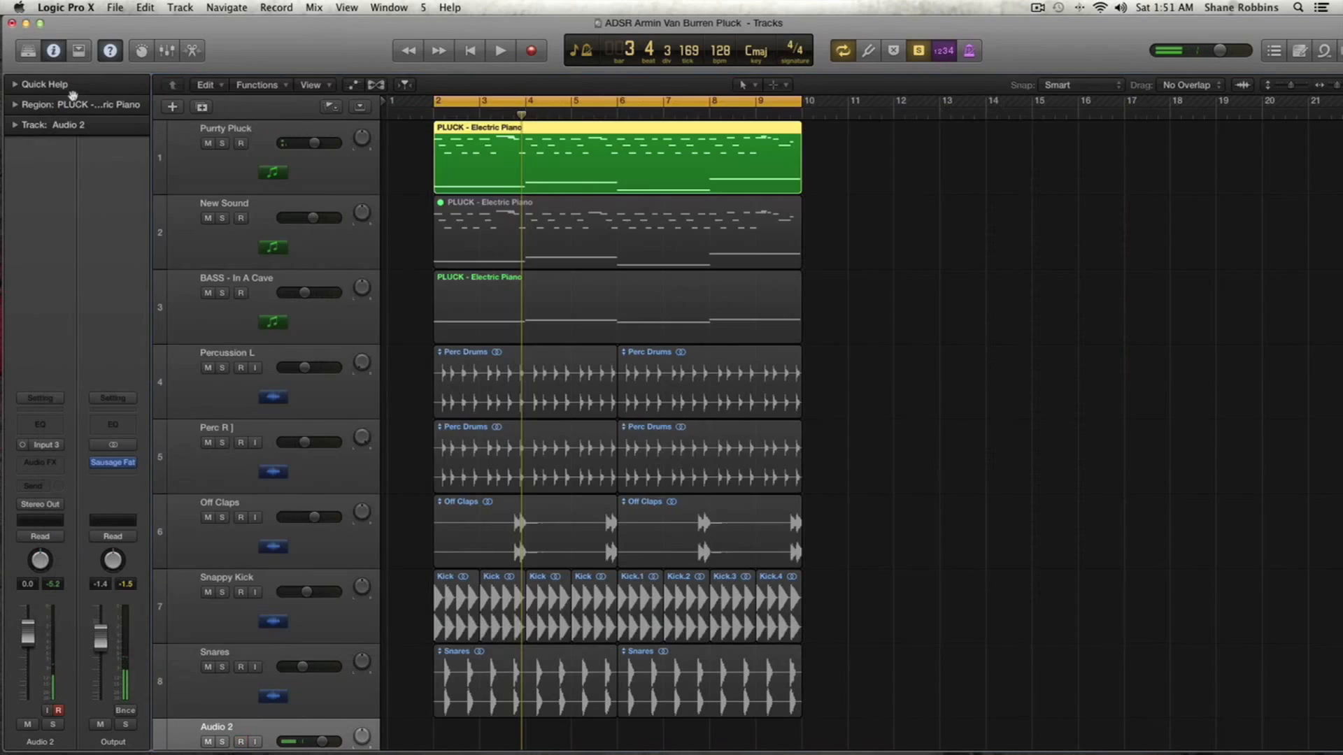
- Mute the BASS - In A Cave track's region and audition the arrangement
{"action": "left_click", "coordinate": [353, 245]}
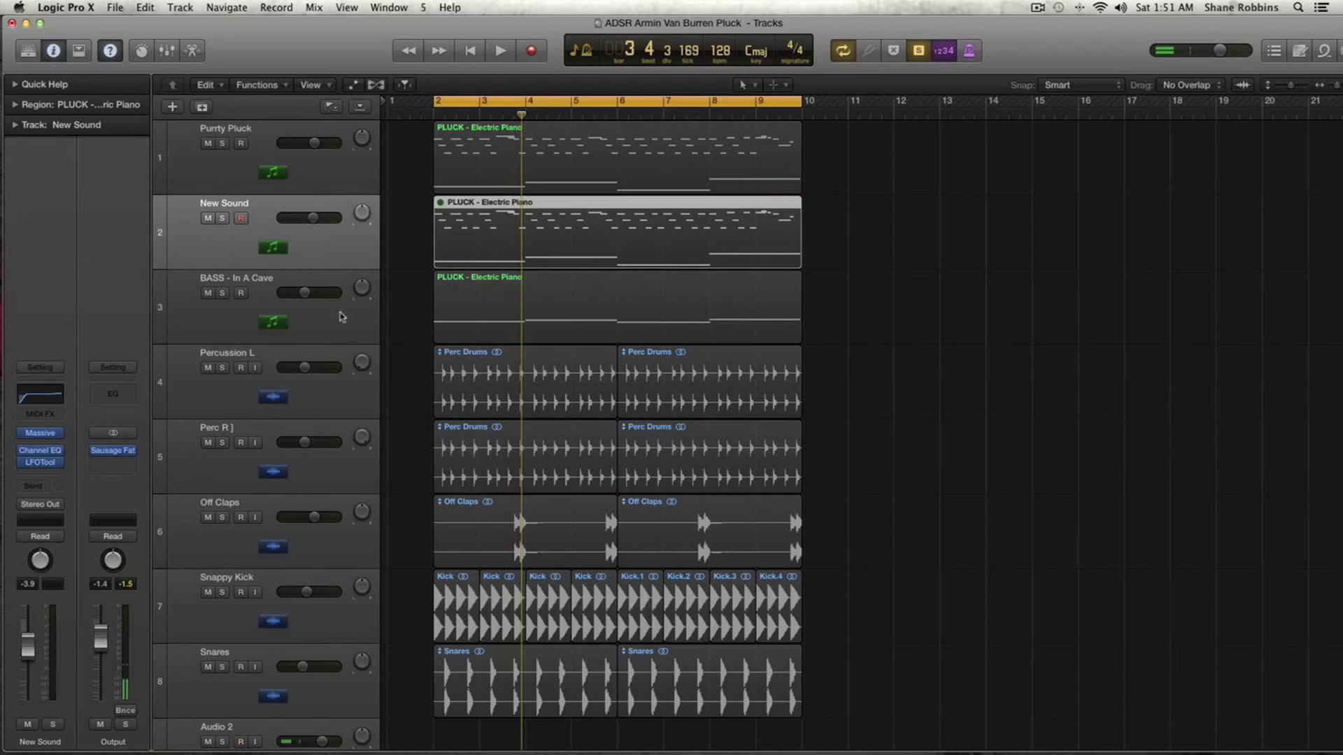
{"action": "left_click", "coordinate": [345, 186]}
{"action": "left_click", "coordinate": [345, 263]}
{"action": "left_click", "coordinate": [378, 320]}
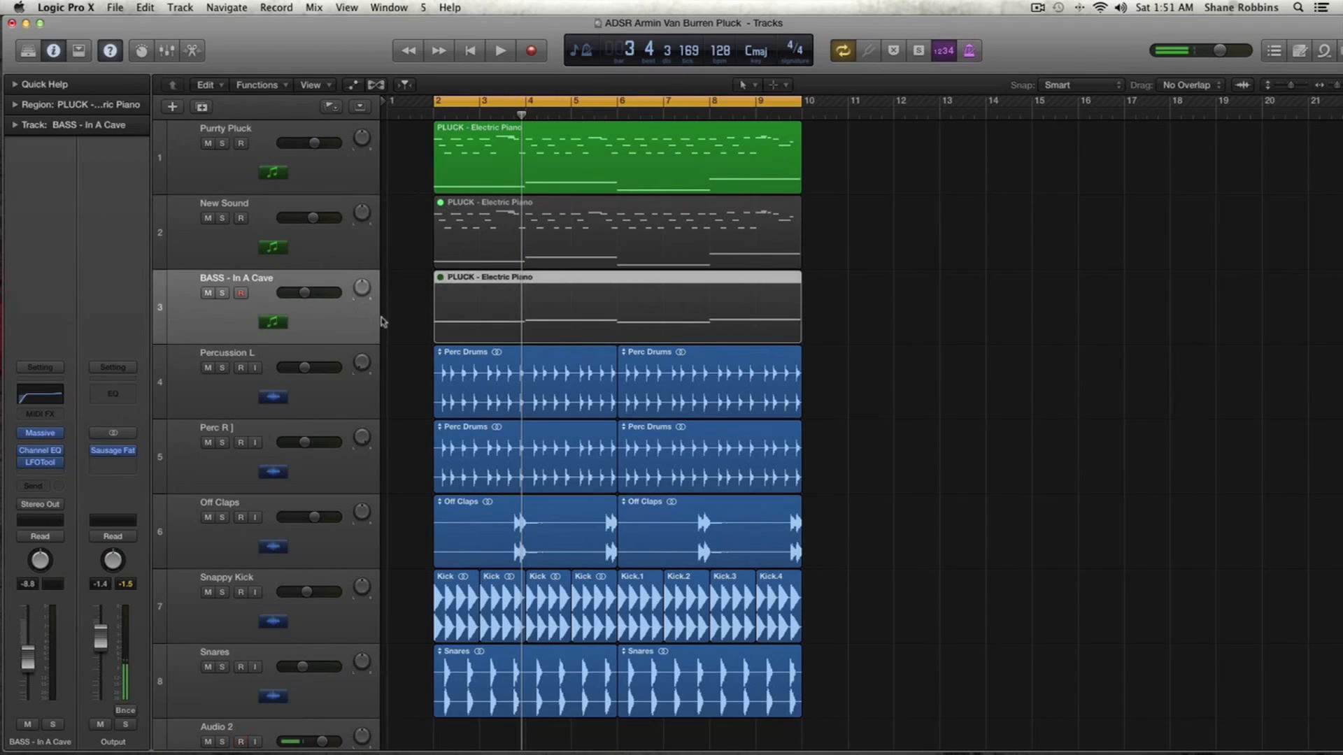
{"action": "key", "text": "ctrl+m"}
{"action": "key", "text": "ctrl+s"}
{"action": "key", "text": "space"}
{"action": "key", "text": "space"}
{"action": "key", "text": "ctrl+m"}
{"action": "key", "text": "ctrl+s"}
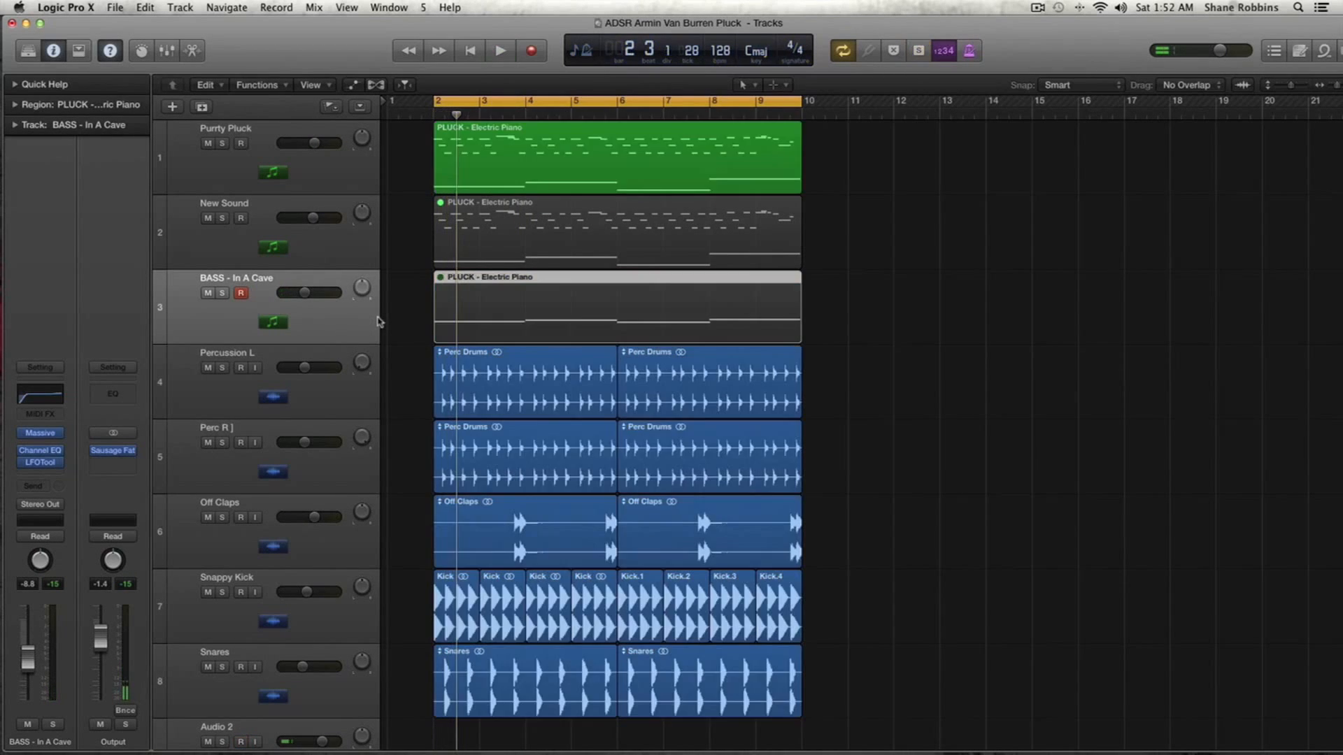
- Inspect the Channel EQ and LFOTool plugins on the Purrty Pluck track, closing each afterwards
{"action": "left_click", "coordinate": [344, 183]}
{"action": "mouse_move", "coordinate": [49, 469]}
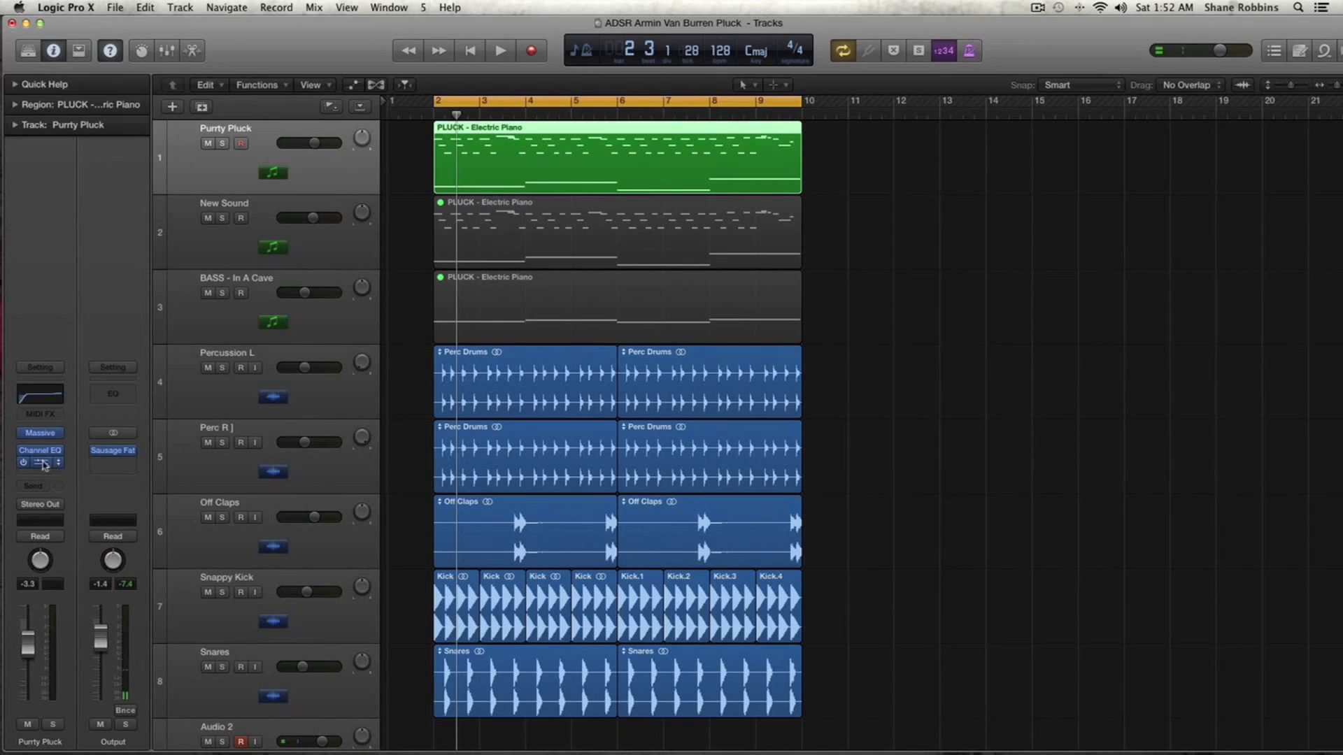
{"action": "left_click", "coordinate": [40, 452]}
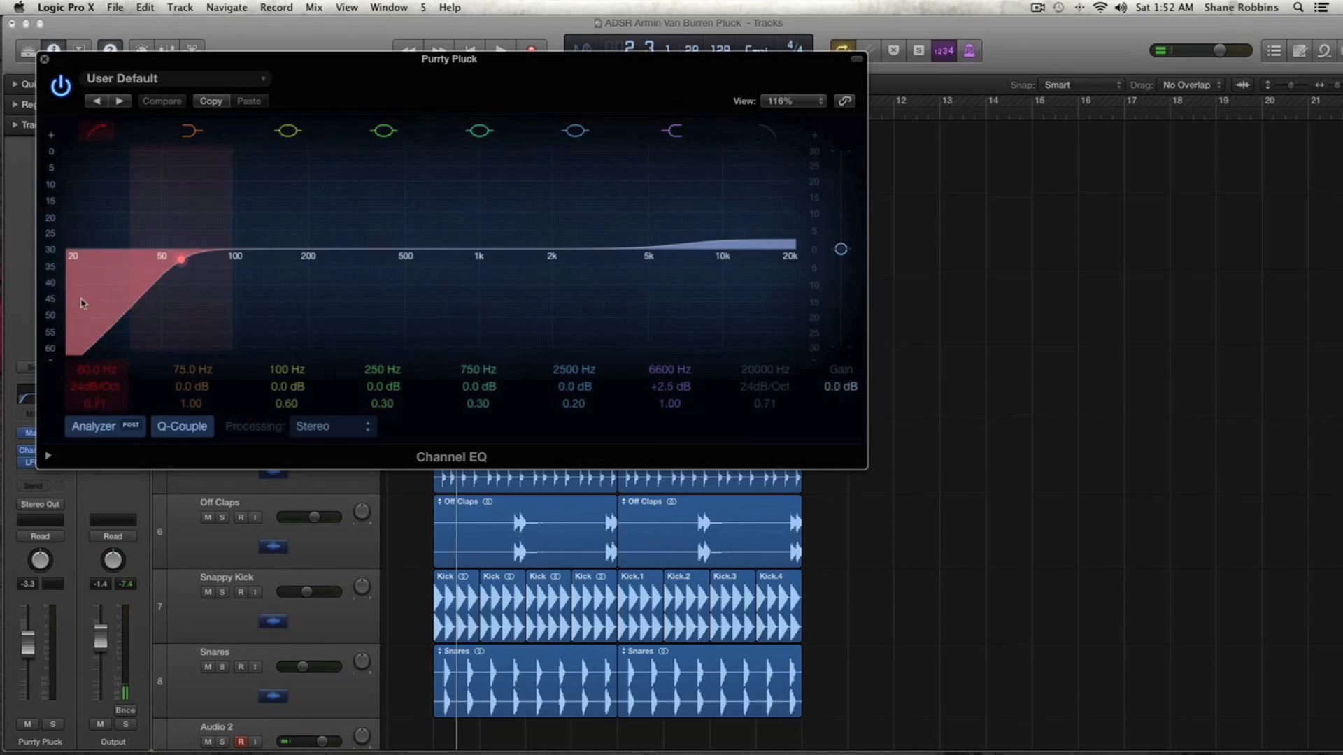
{"action": "left_click", "coordinate": [45, 59]}
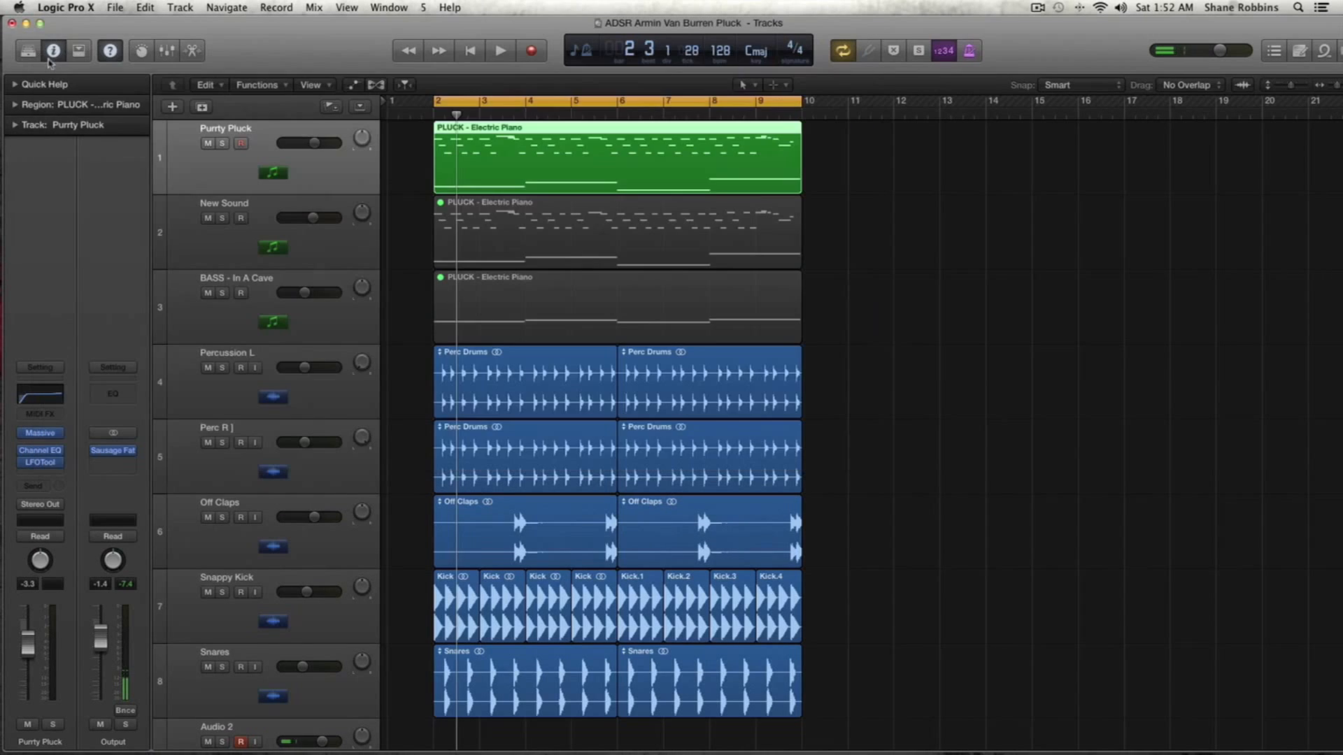
{"action": "left_click", "coordinate": [40, 462]}
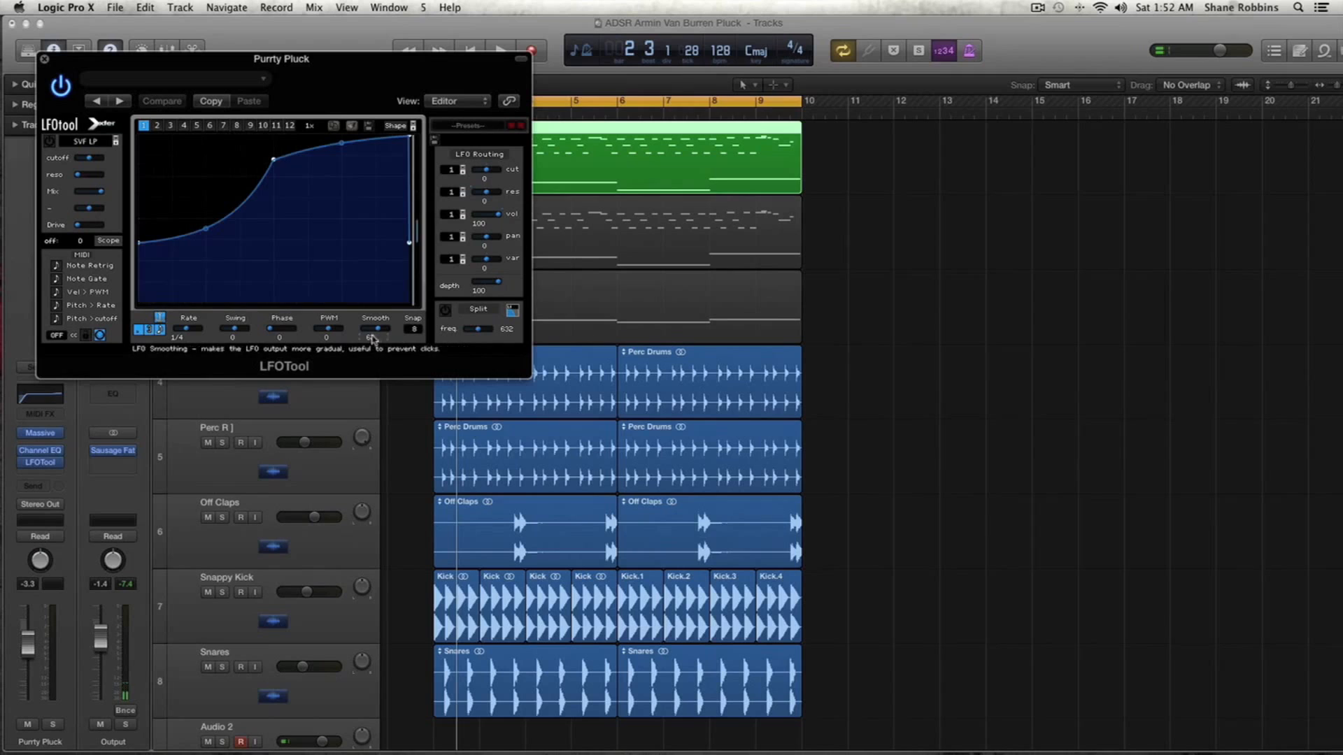
{"action": "left_click", "coordinate": [44, 58]}
- Mute the Purrty Pluck region
{"action": "left_click_drag", "start_coordinate": [854, 423], "coordinate": [620, 717]}
{"action": "key", "text": "super+a"}
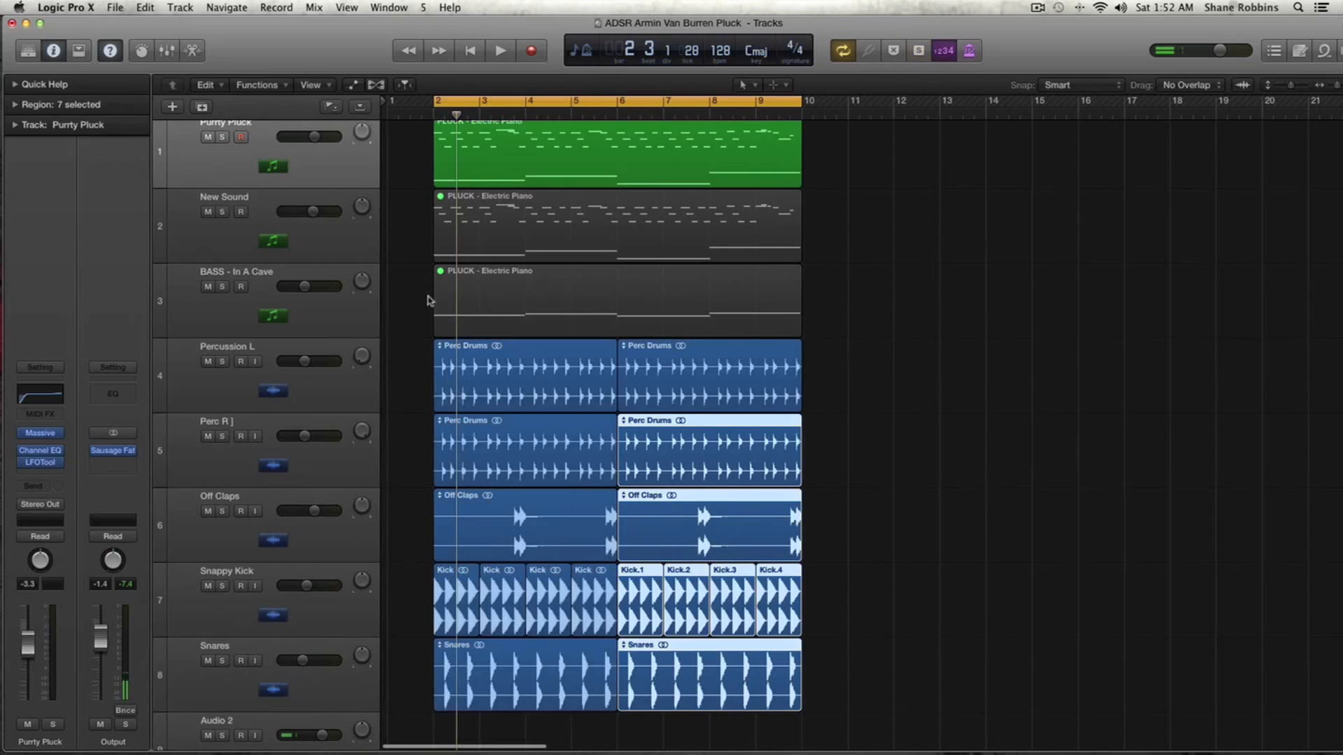
{"action": "left_click", "coordinate": [342, 253]}
{"action": "scroll", "coordinate": [471, 173], "scroll_direction": "up", "scroll_amount": 1}
{"action": "double_click", "coordinate": [473, 183]}
{"action": "key", "text": "e"}
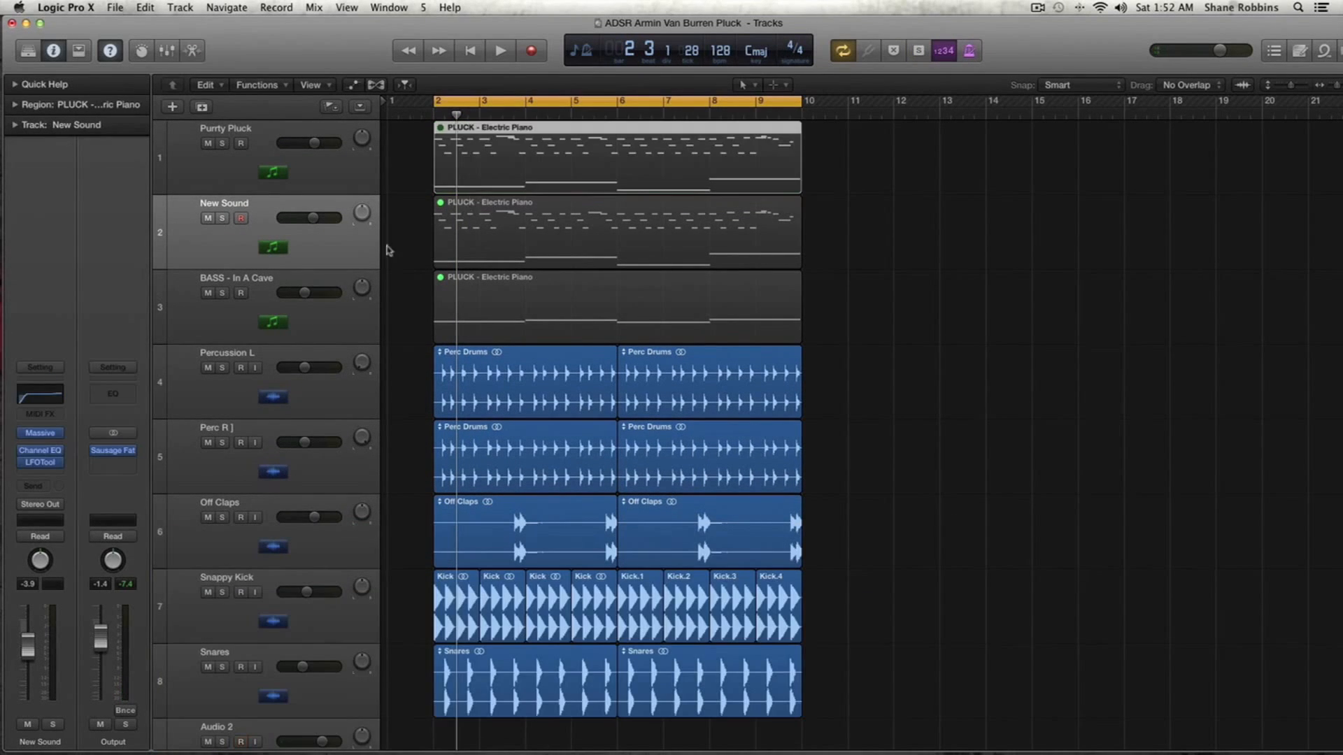
- Unmute the New Sound track's region and play it back
{"action": "left_click", "coordinate": [369, 259]}
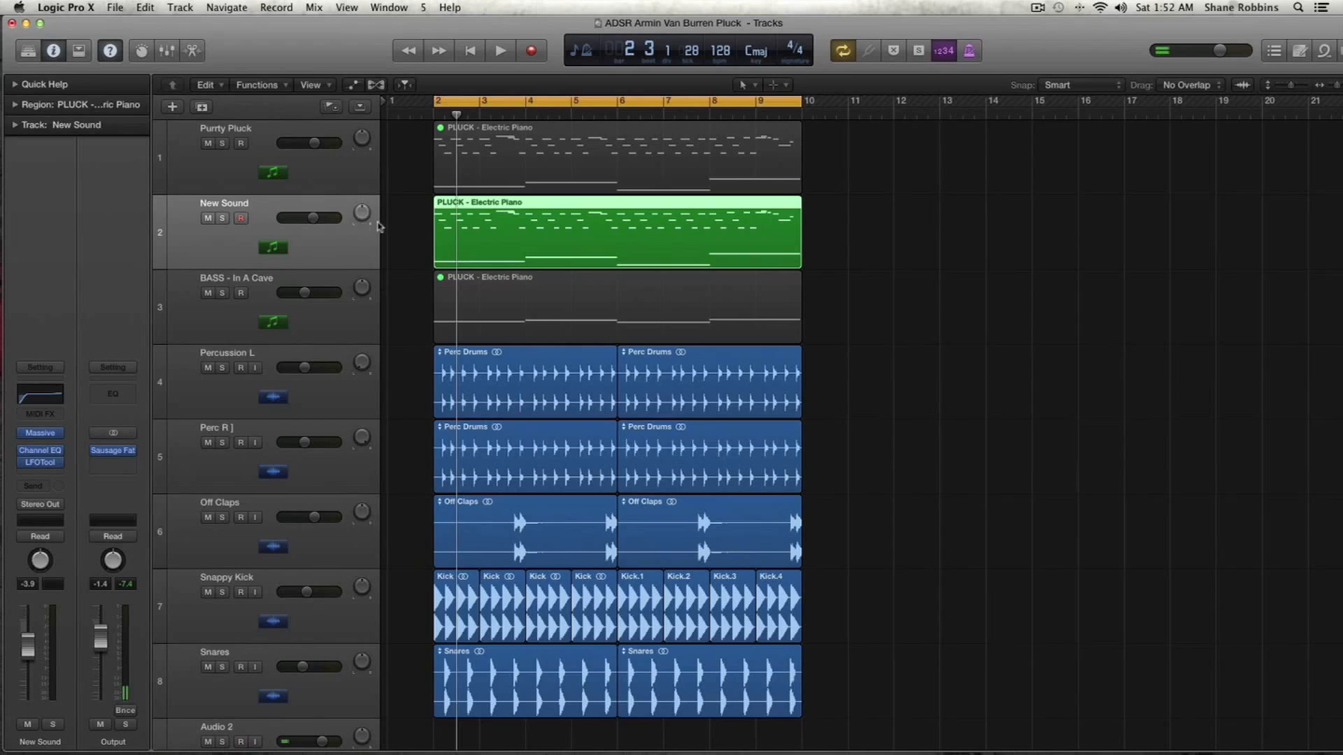
{"action": "key", "text": "space"}
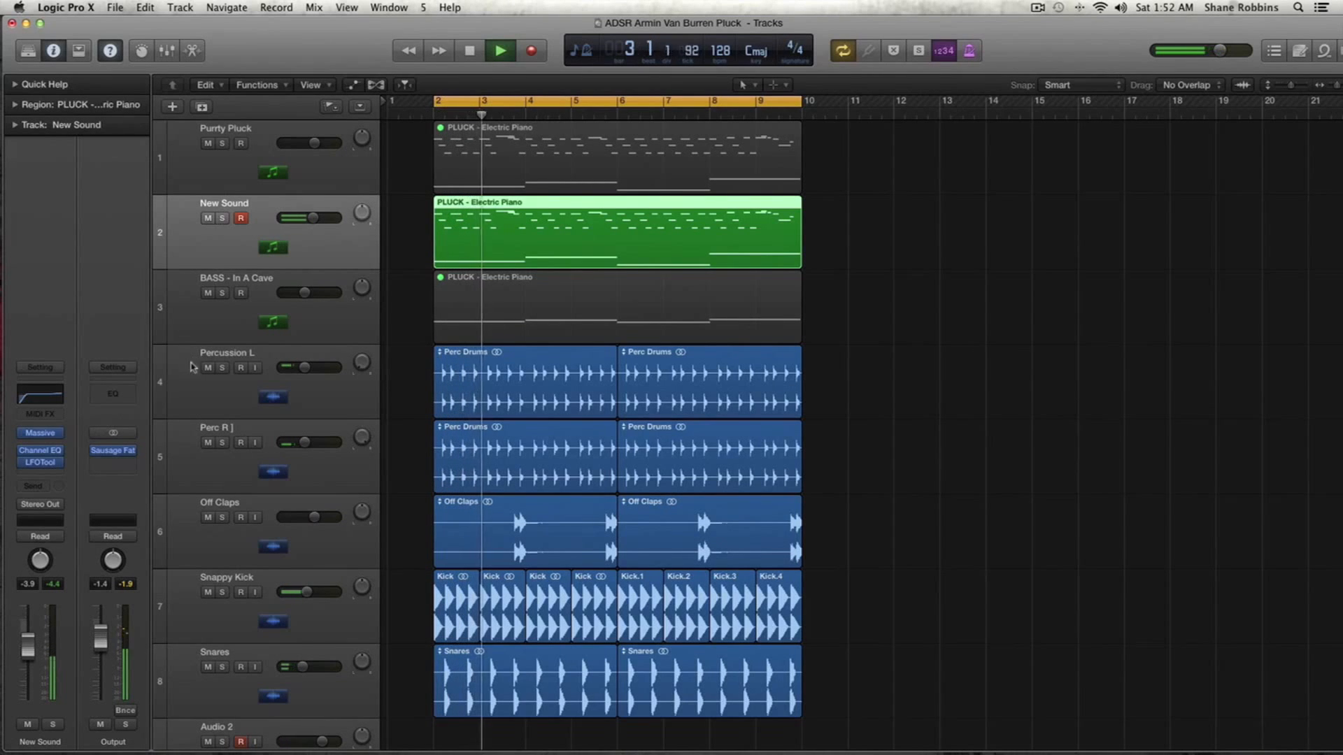
{"action": "key", "text": "space"}
- Open the New Sound track's Massive synth, set oscillator 1 to the Pulse-Saw PWM wavetable and lower its Pls-Saw Pos knob
{"action": "left_click", "coordinate": [40, 433]}
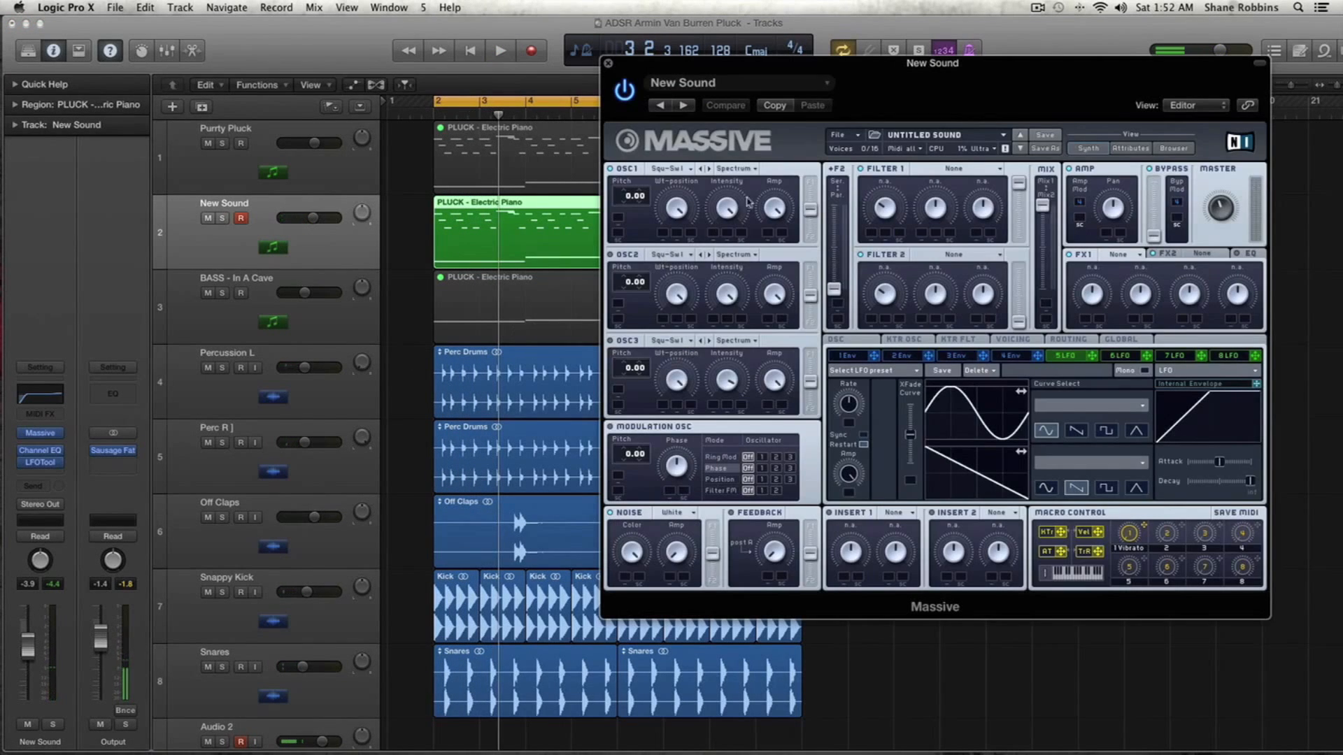
{"action": "left_click_drag", "start_coordinate": [683, 135], "coordinate": [443, 161]}
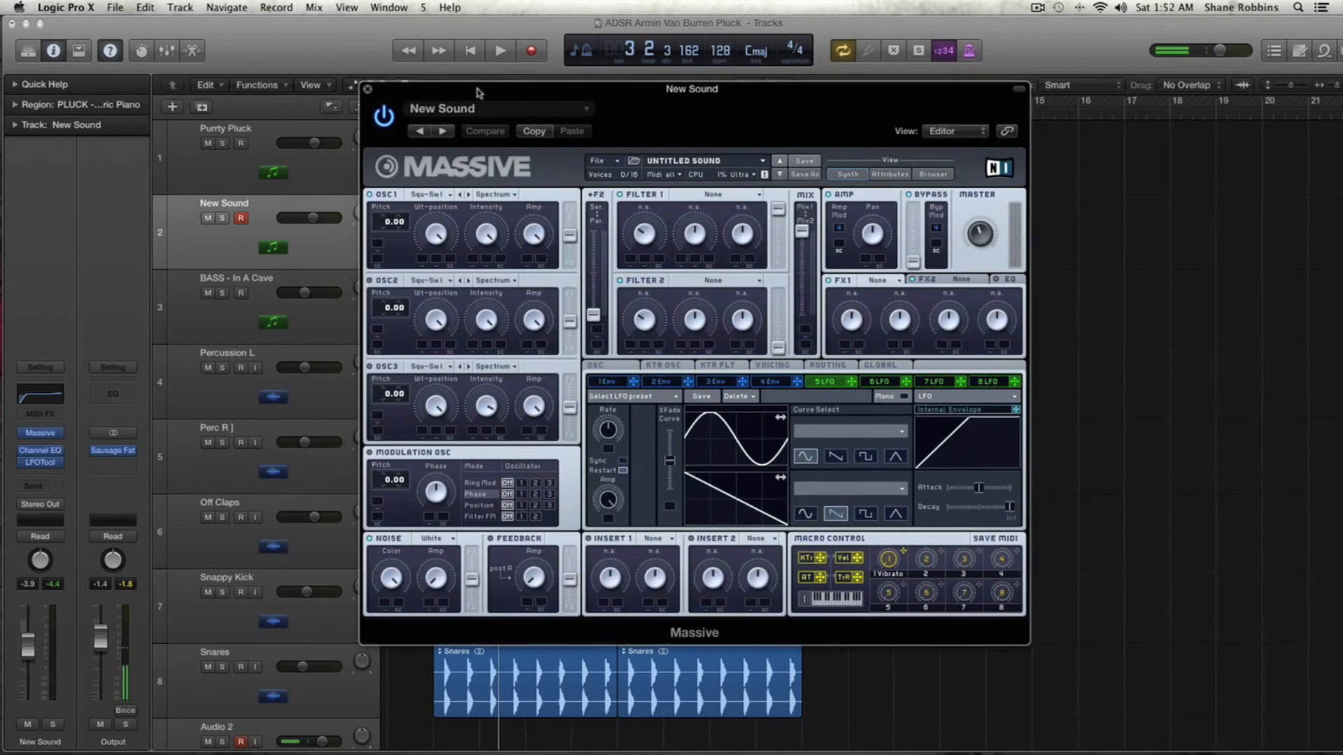
{"action": "left_click", "coordinate": [452, 196]}
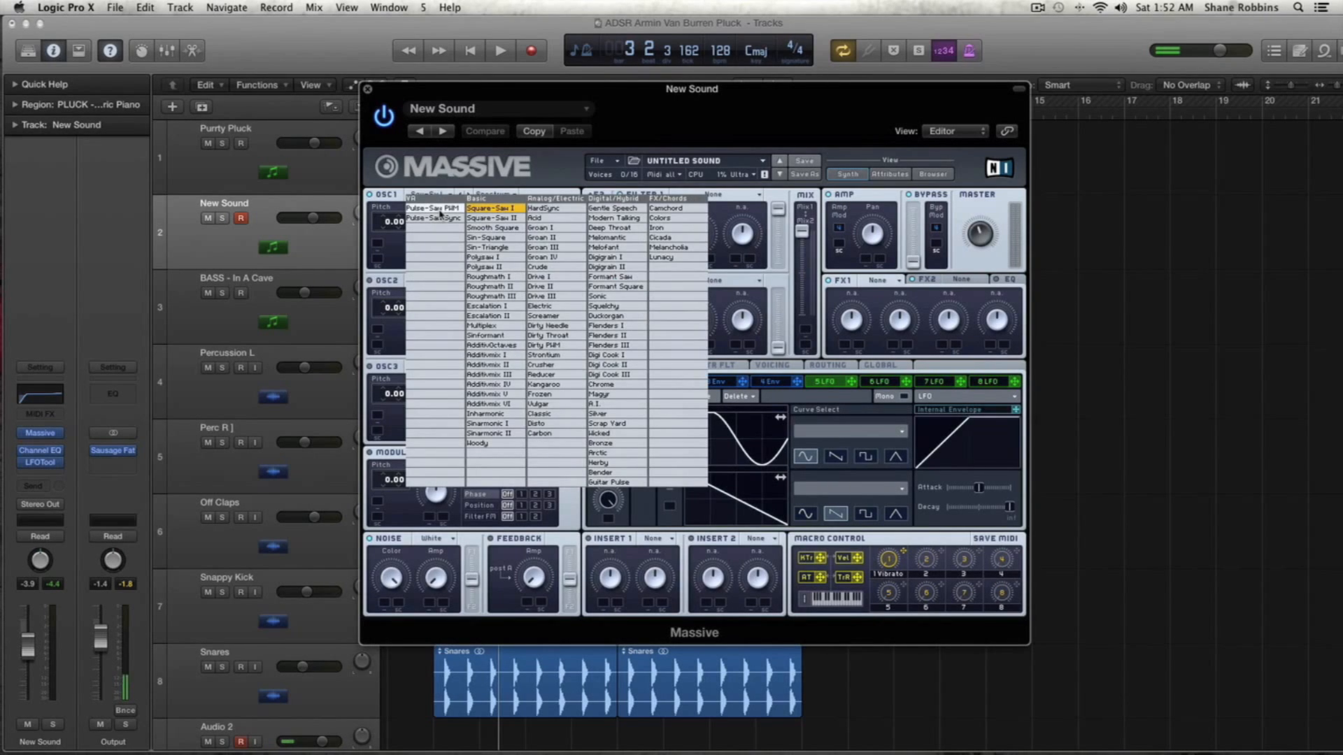
{"action": "left_click", "coordinate": [440, 210]}
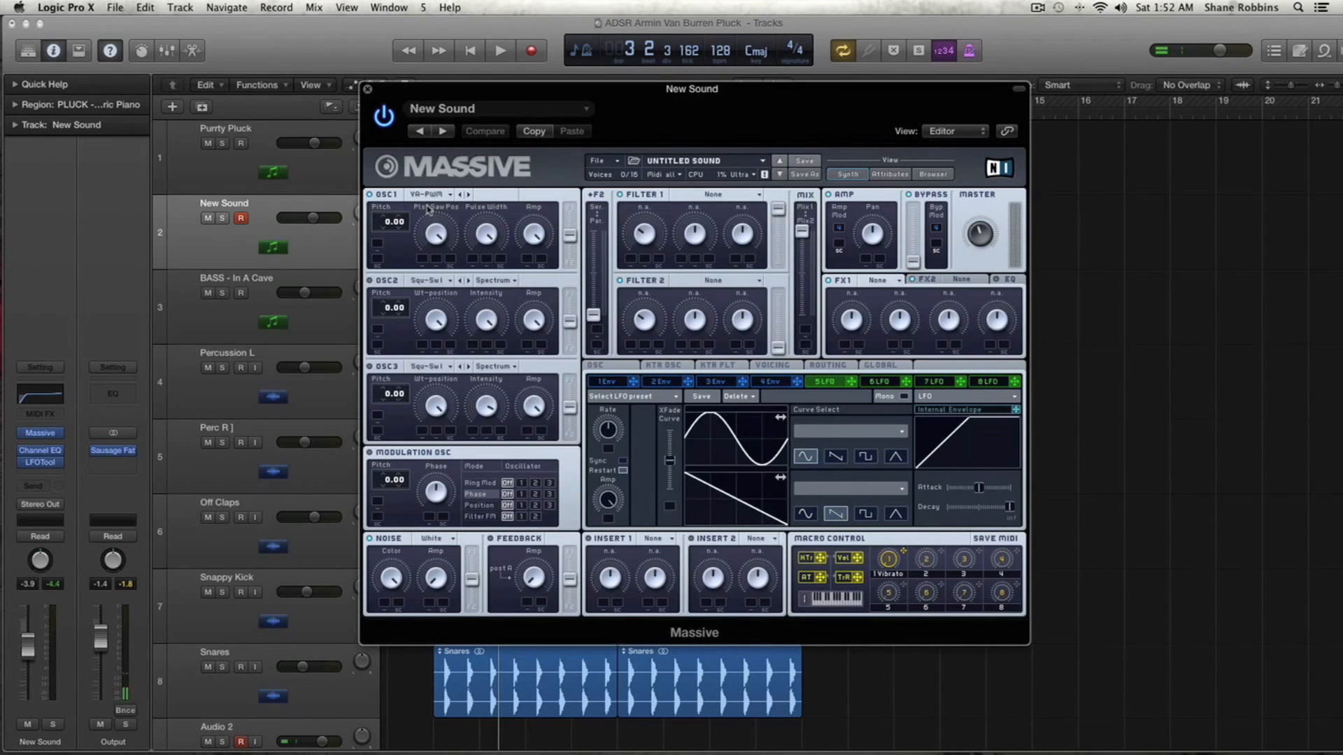
{"action": "left_click_drag", "start_coordinate": [440, 231], "coordinate": [443, 288]}
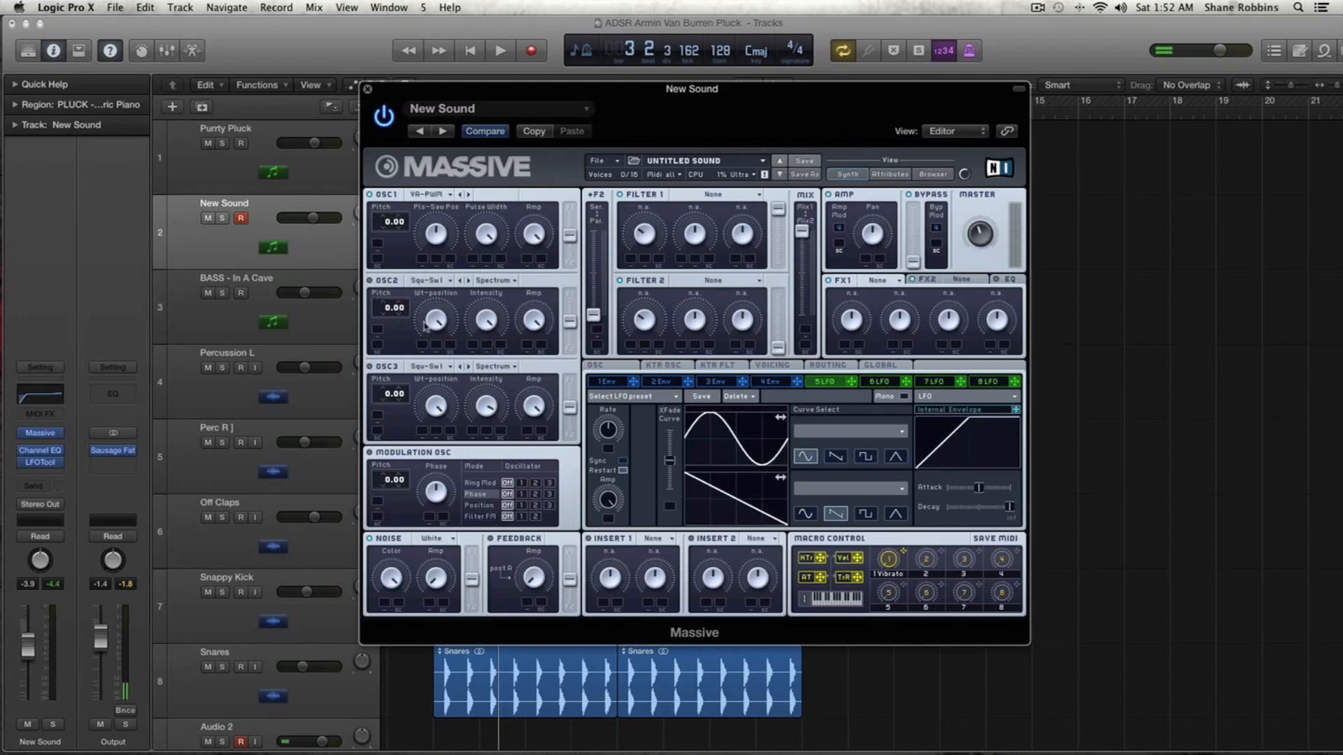
- Solo the Purrty Pluck region and play it to compare against the new sound
{"action": "left_click_drag", "start_coordinate": [437, 90], "coordinate": [727, 138]}
{"action": "left_click", "coordinate": [364, 166]}
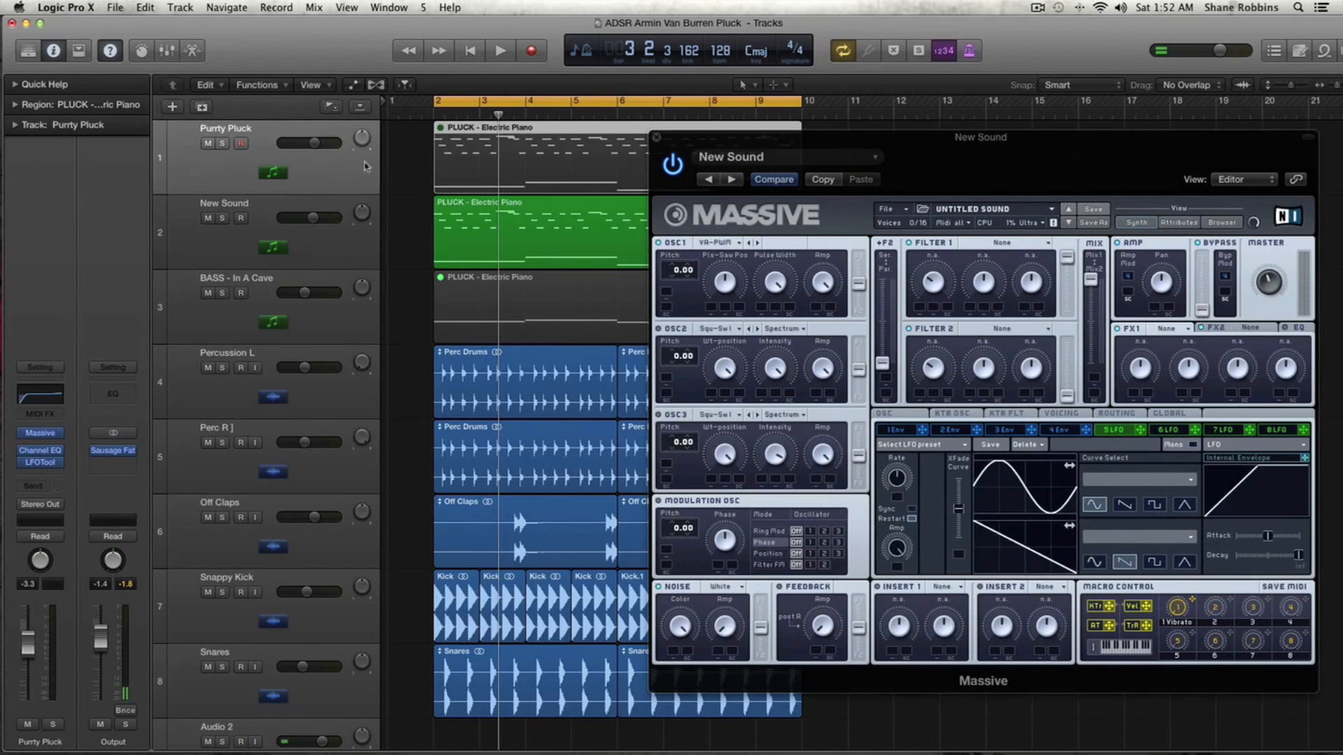
{"action": "scroll", "coordinate": [526, 160], "scroll_direction": "right", "scroll_amount": 15}
{"action": "scroll", "coordinate": [526, 162], "scroll_direction": "left", "scroll_amount": 15}
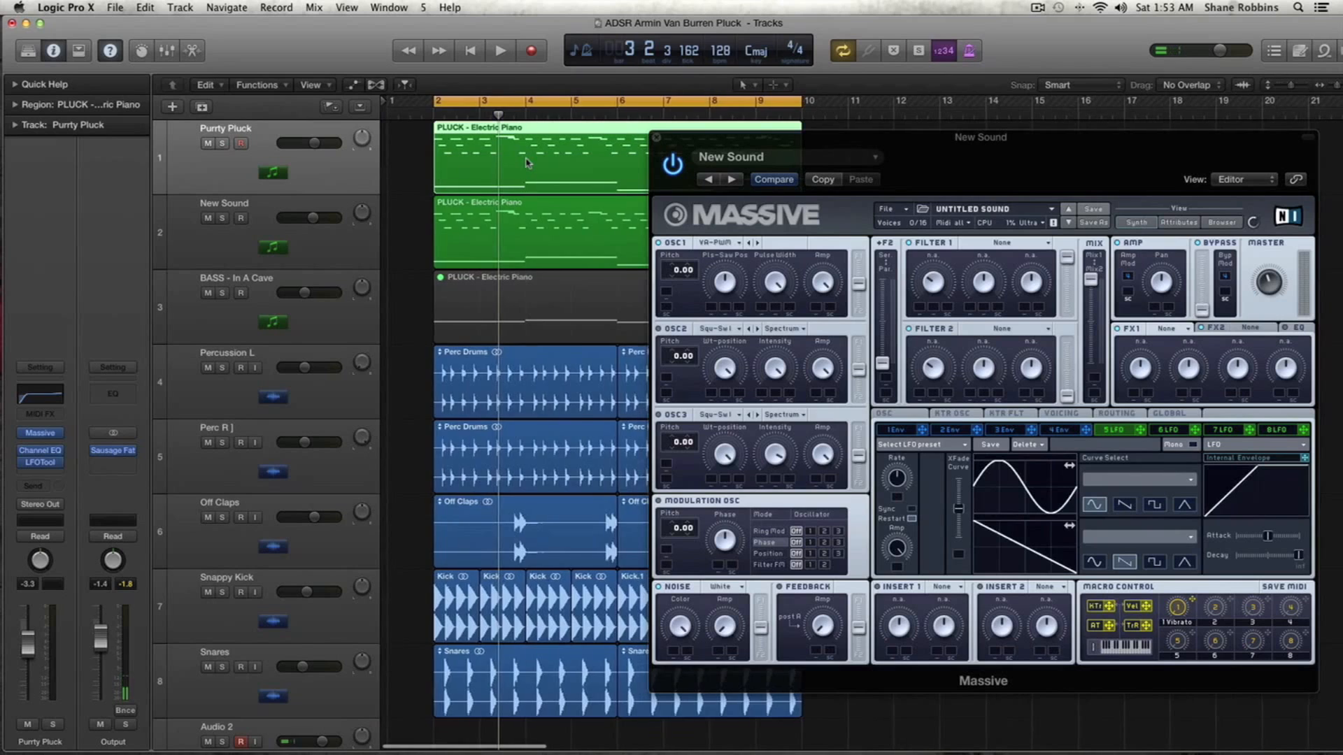
{"action": "key", "text": "ctrl+s"}
{"action": "key", "text": "space"}
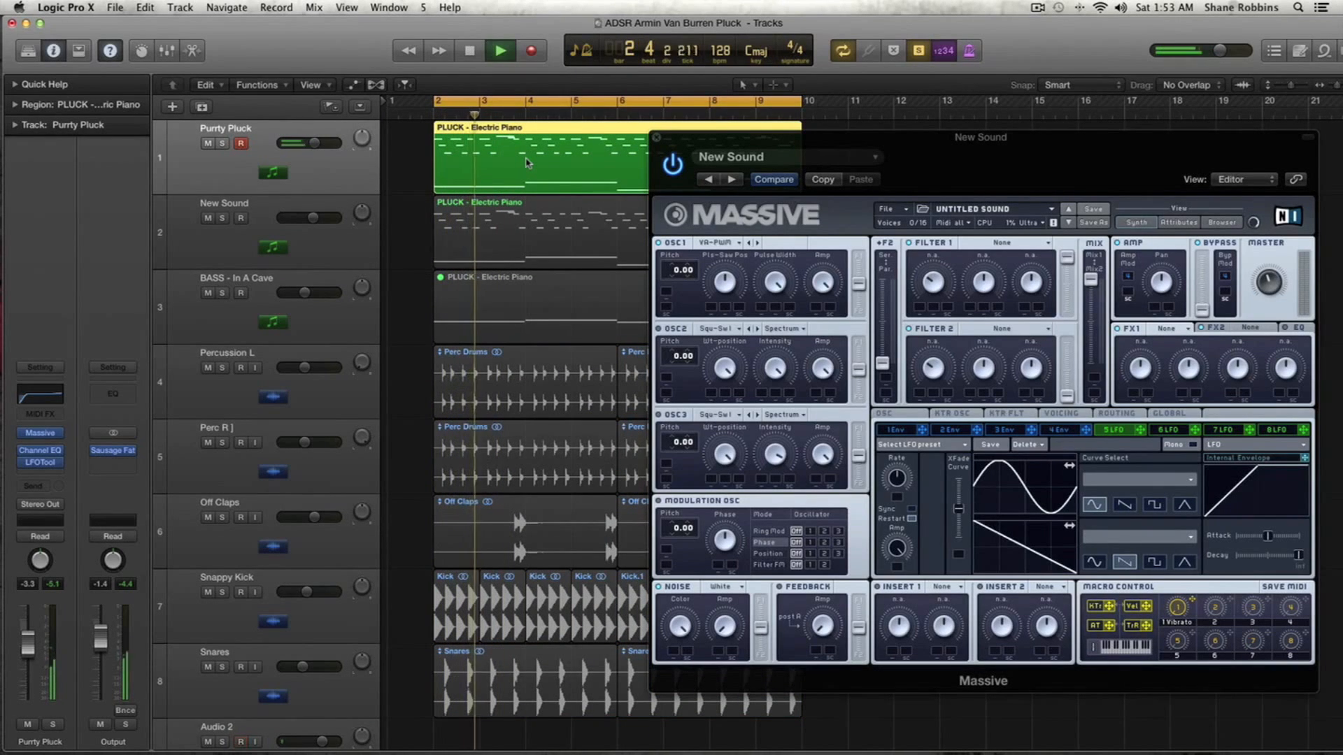
{"action": "key", "text": "space"}
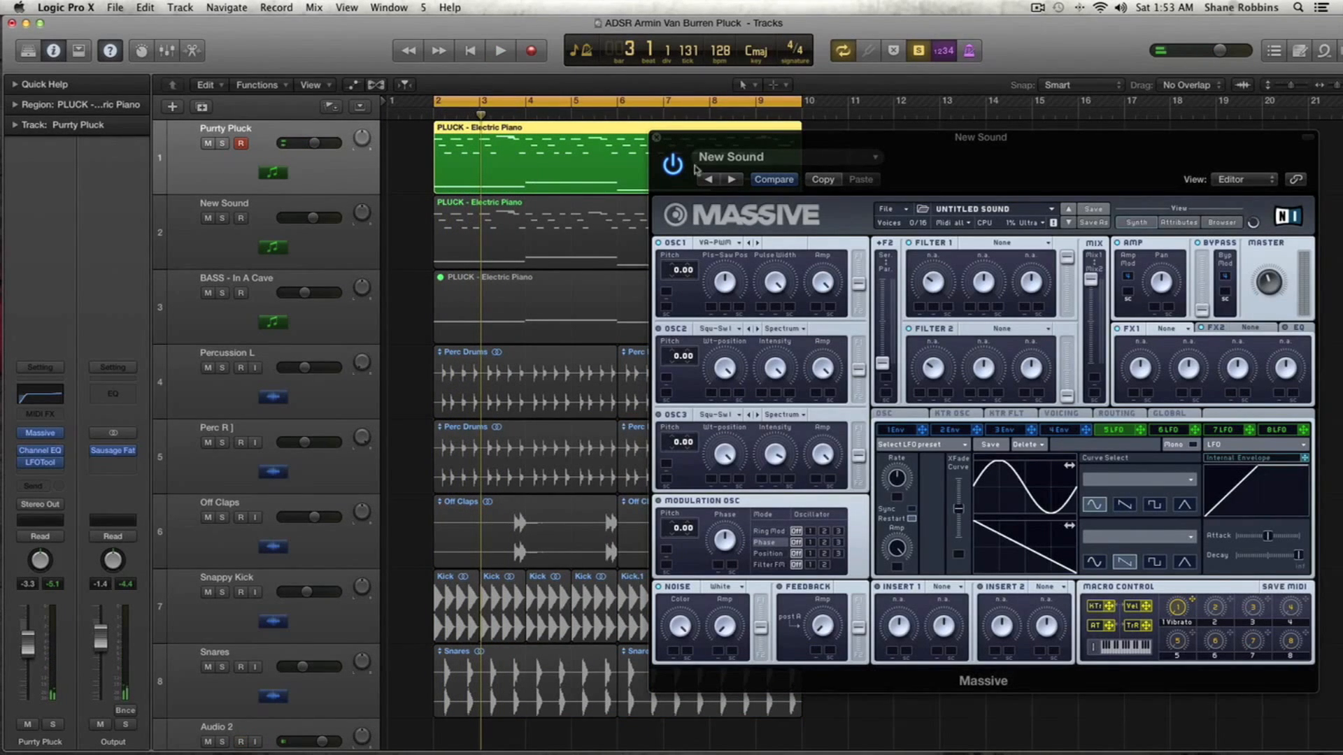
- Mute the Purrty Pluck track and play back the New Sound track
{"action": "left_click_drag", "start_coordinate": [724, 144], "coordinate": [670, 138]}
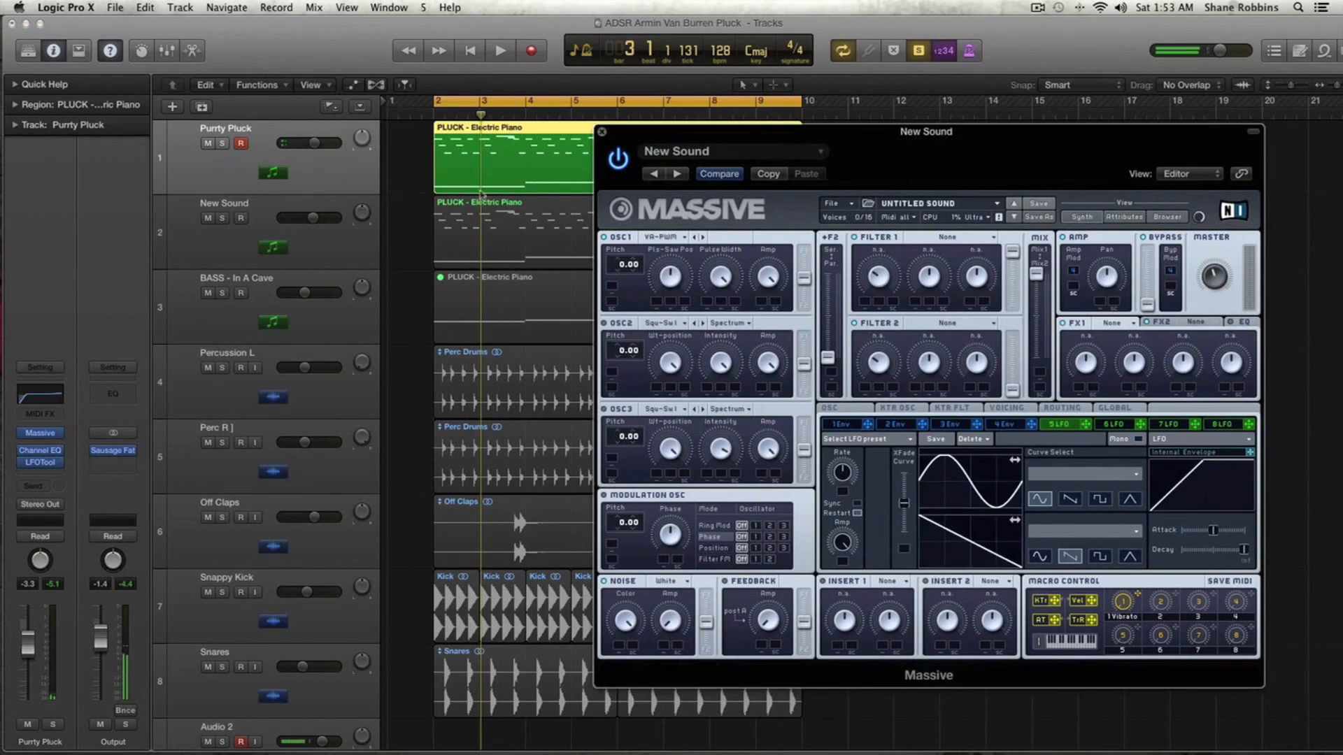
{"action": "left_click", "coordinate": [207, 144]}
{"action": "left_click", "coordinate": [314, 237]}
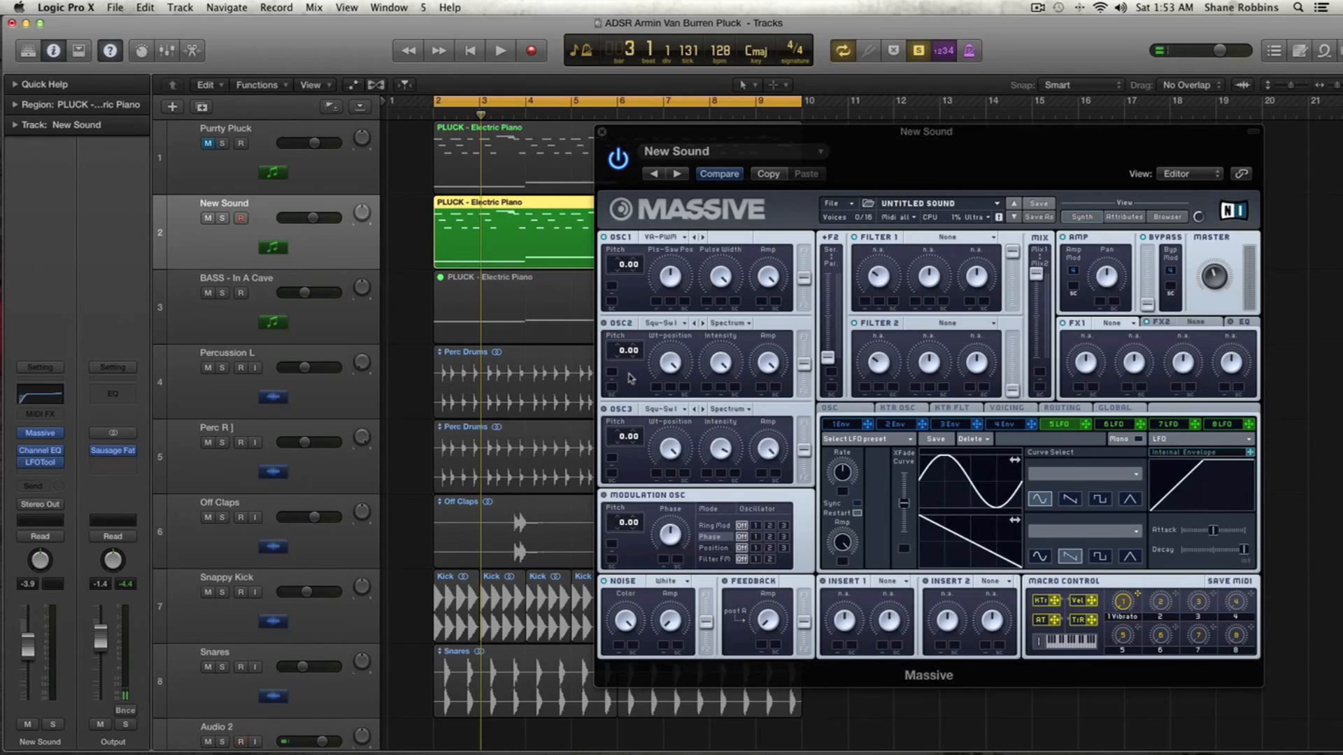
{"action": "key", "text": "space"}
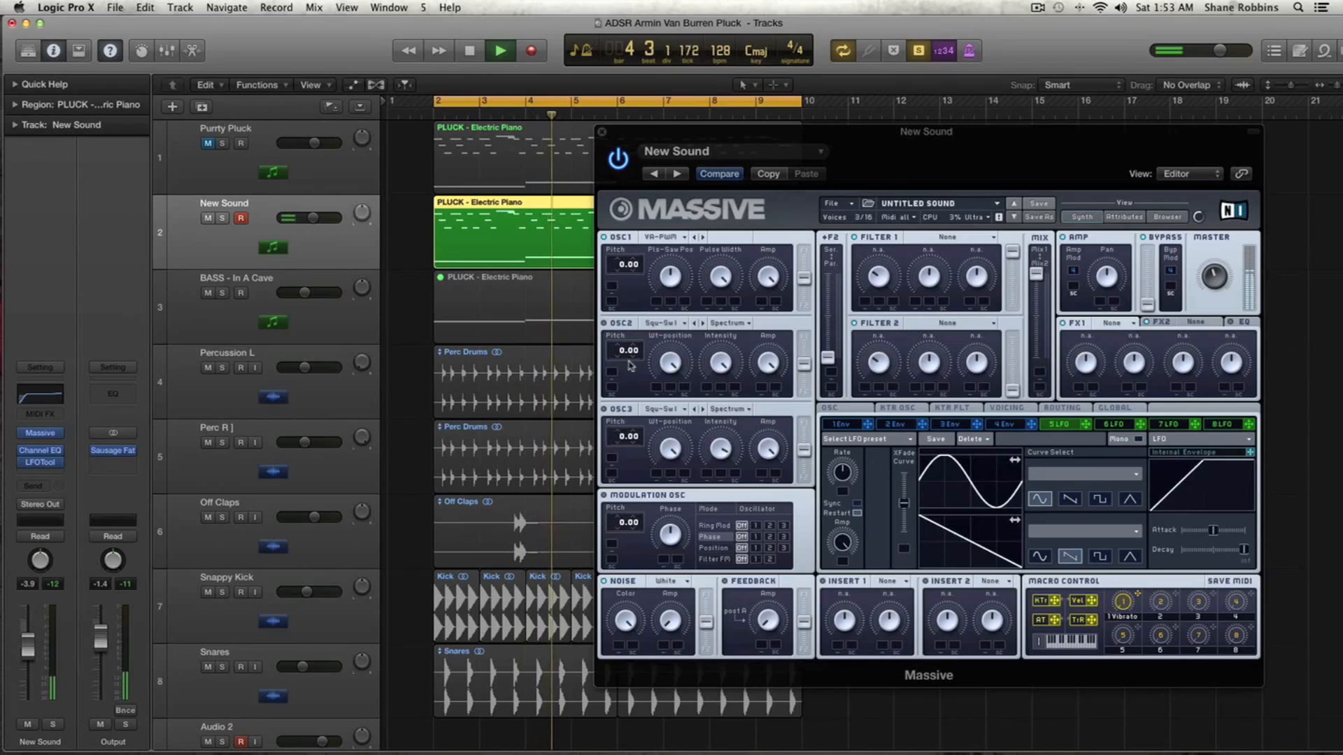
{"action": "key", "text": "space"}
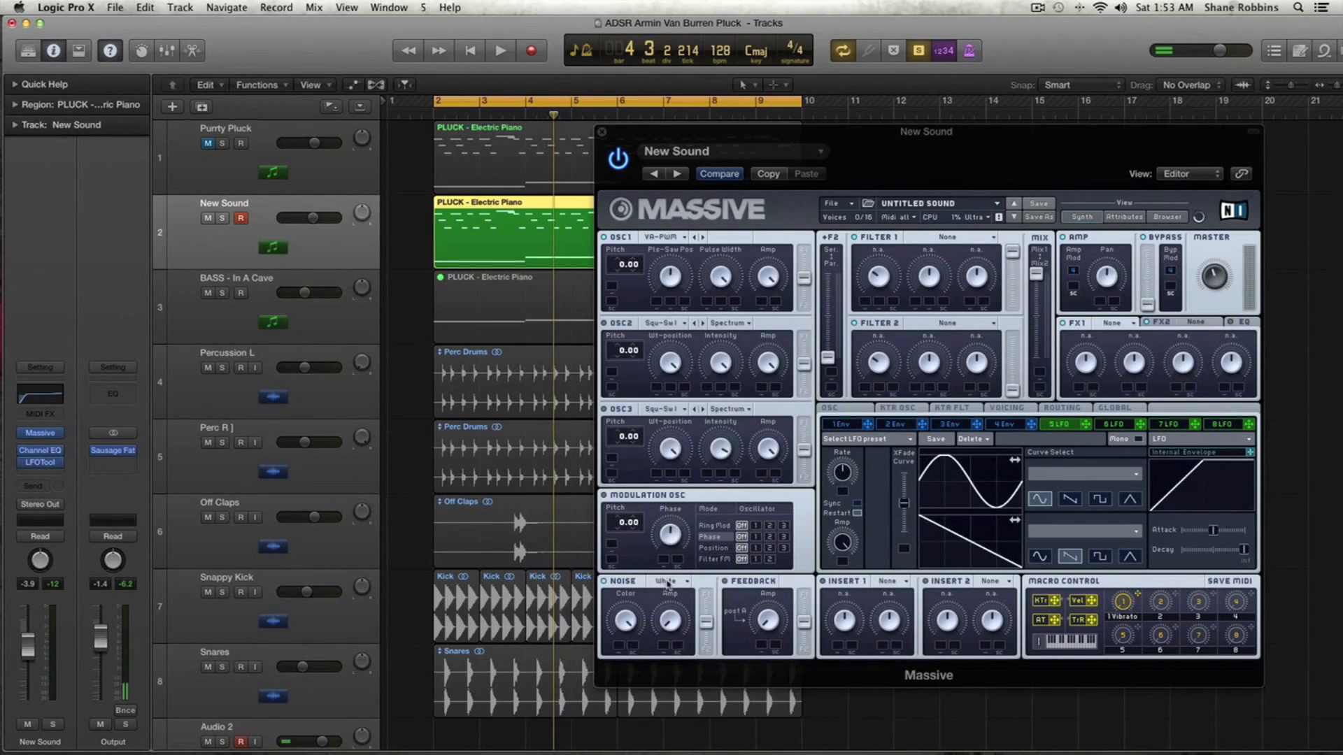
- Set the Massive noise type to Bright
{"action": "left_click", "coordinate": [667, 585]}
{"action": "left_click", "coordinate": [669, 579]}
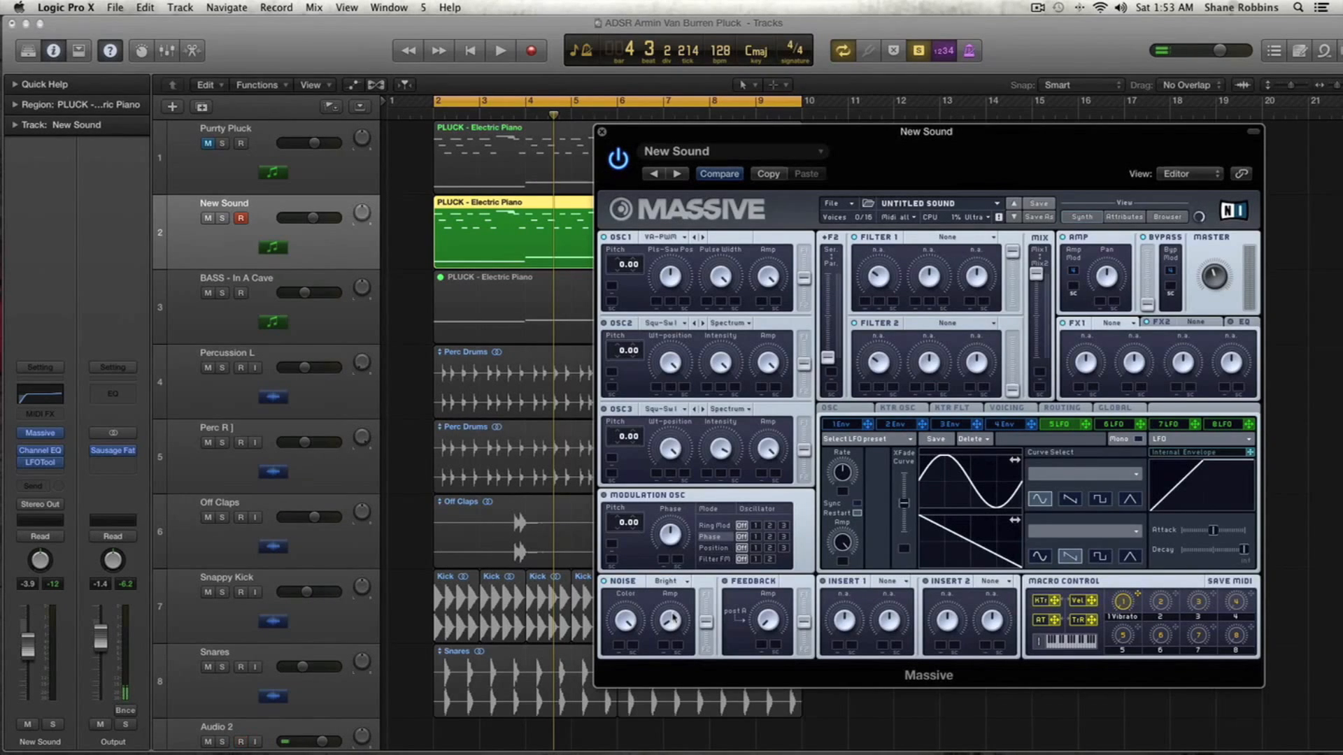
- Set Filter 1's type to Lowpass 2 and adjust the Mix sliders between the filters
{"action": "key", "text": "space"}
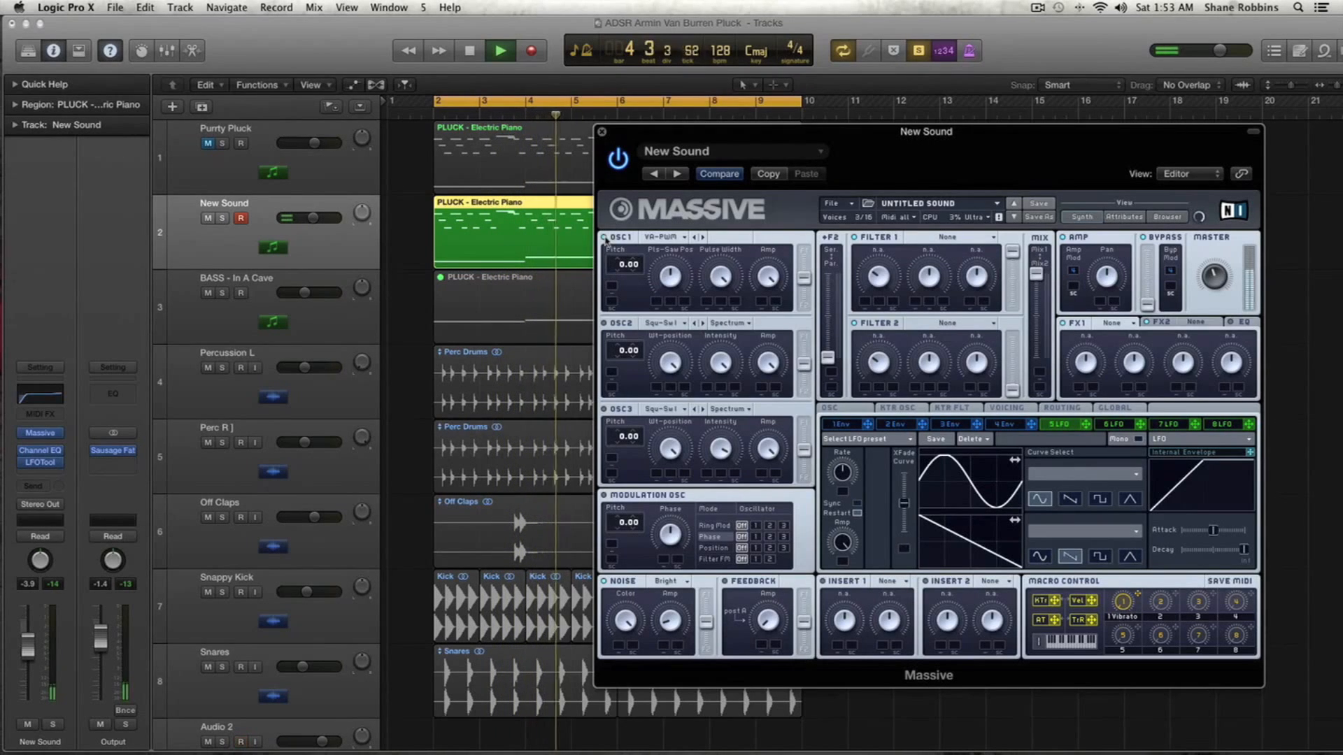
{"action": "key", "text": "space"}
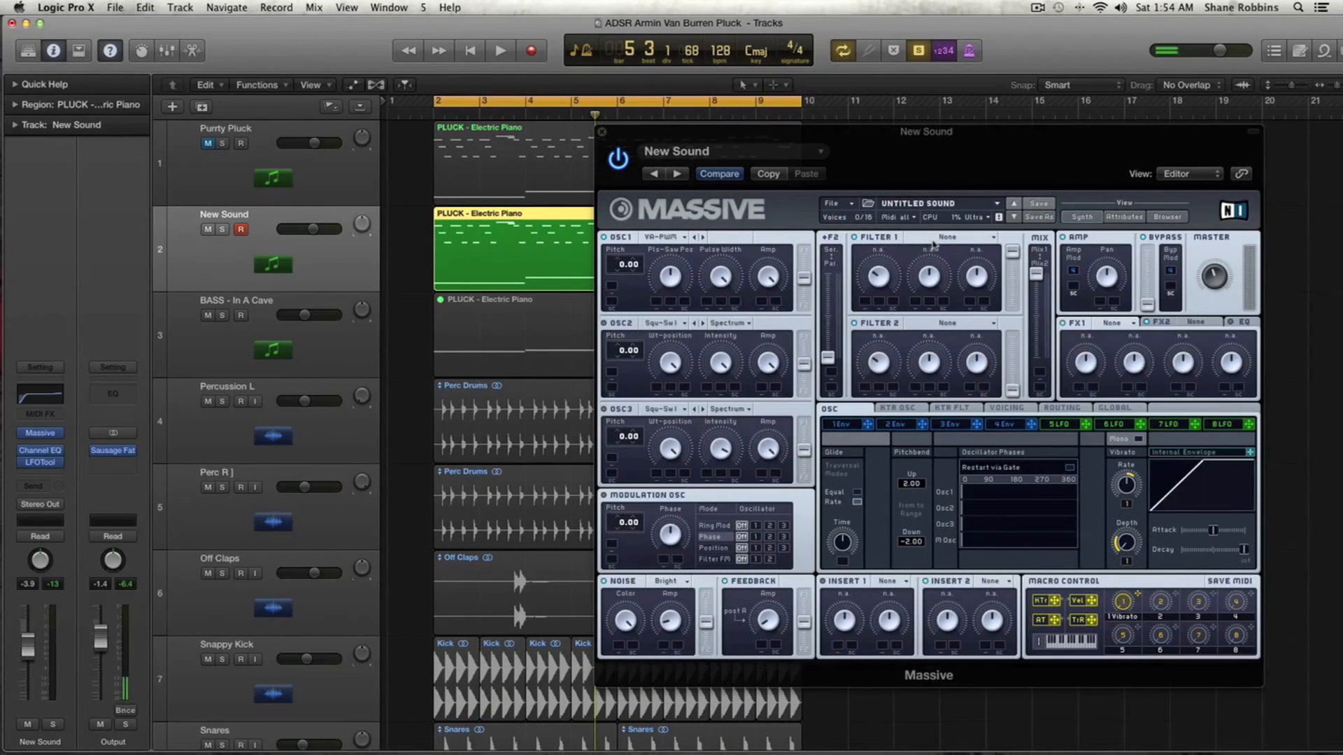
{"action": "left_click", "coordinate": [934, 240]}
{"action": "left_click", "coordinate": [948, 257]}
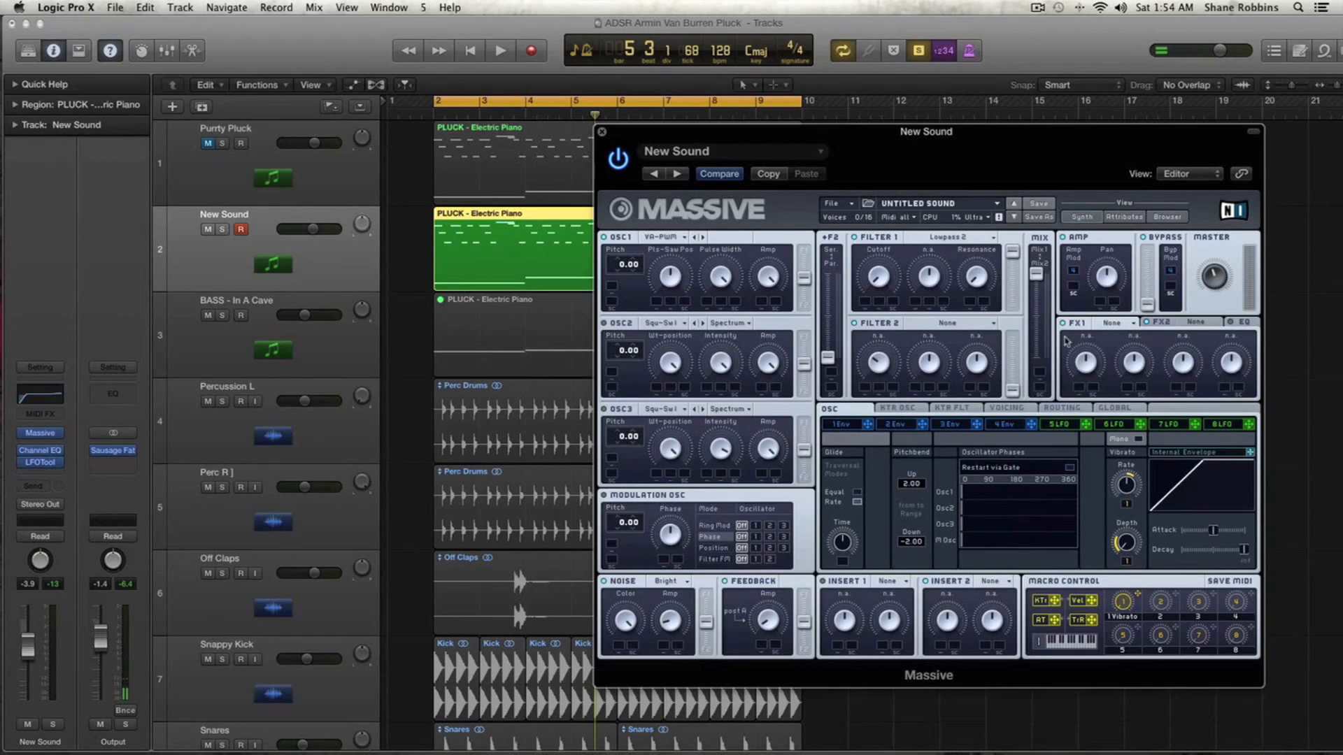
{"action": "mouse_move", "coordinate": [1038, 282]}
{"action": "left_mouse_down"}
{"action": "mouse_move", "coordinate": [1042, 344]}
{"action": "mouse_move", "coordinate": [1041, 260]}
{"action": "left_mouse_up"}
{"action": "left_click_drag", "start_coordinate": [1036, 308], "coordinate": [1037, 316]}
- Set Filter 2's type to Lowpass 2 and raise the slider beside Filter 2
{"action": "key", "text": "space"}
{"action": "key", "text": "space"}
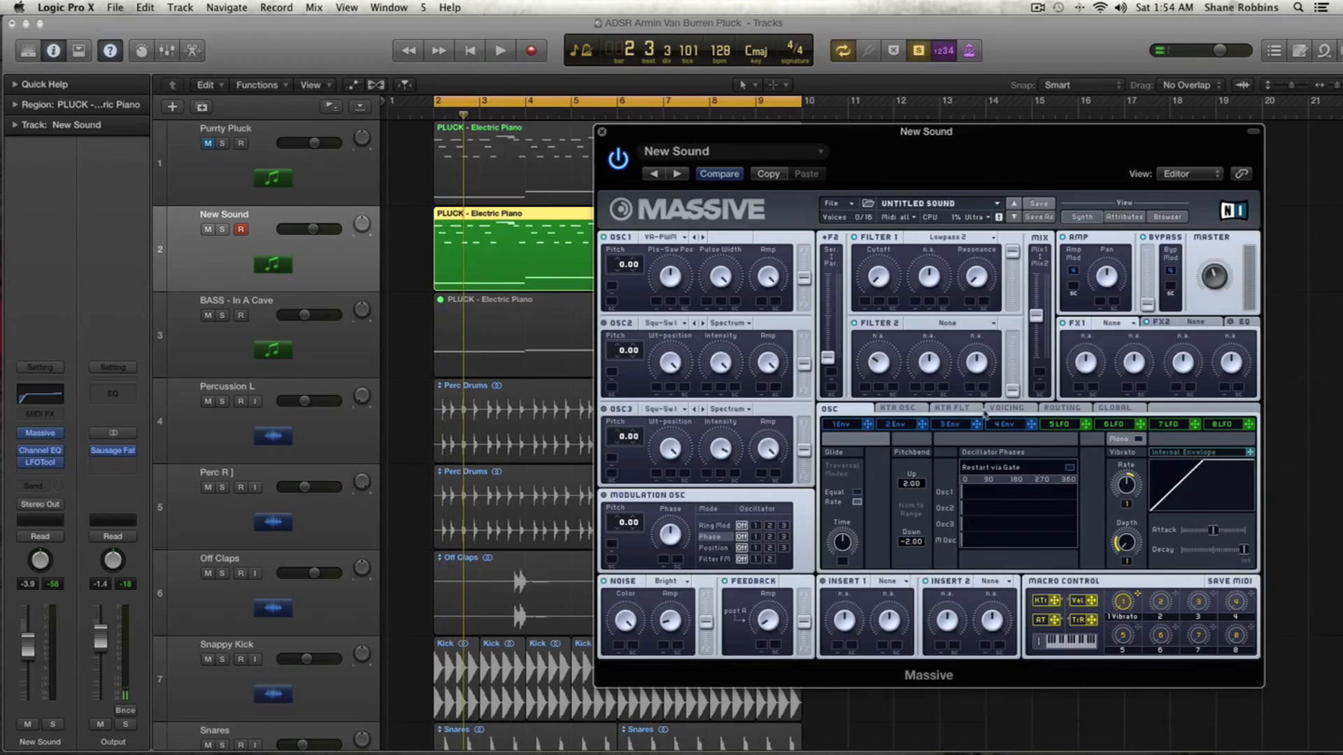
{"action": "left_click", "coordinate": [952, 330]}
{"action": "left_click", "coordinate": [937, 340]}
{"action": "left_click_drag", "start_coordinate": [1012, 389], "coordinate": [1014, 367]}
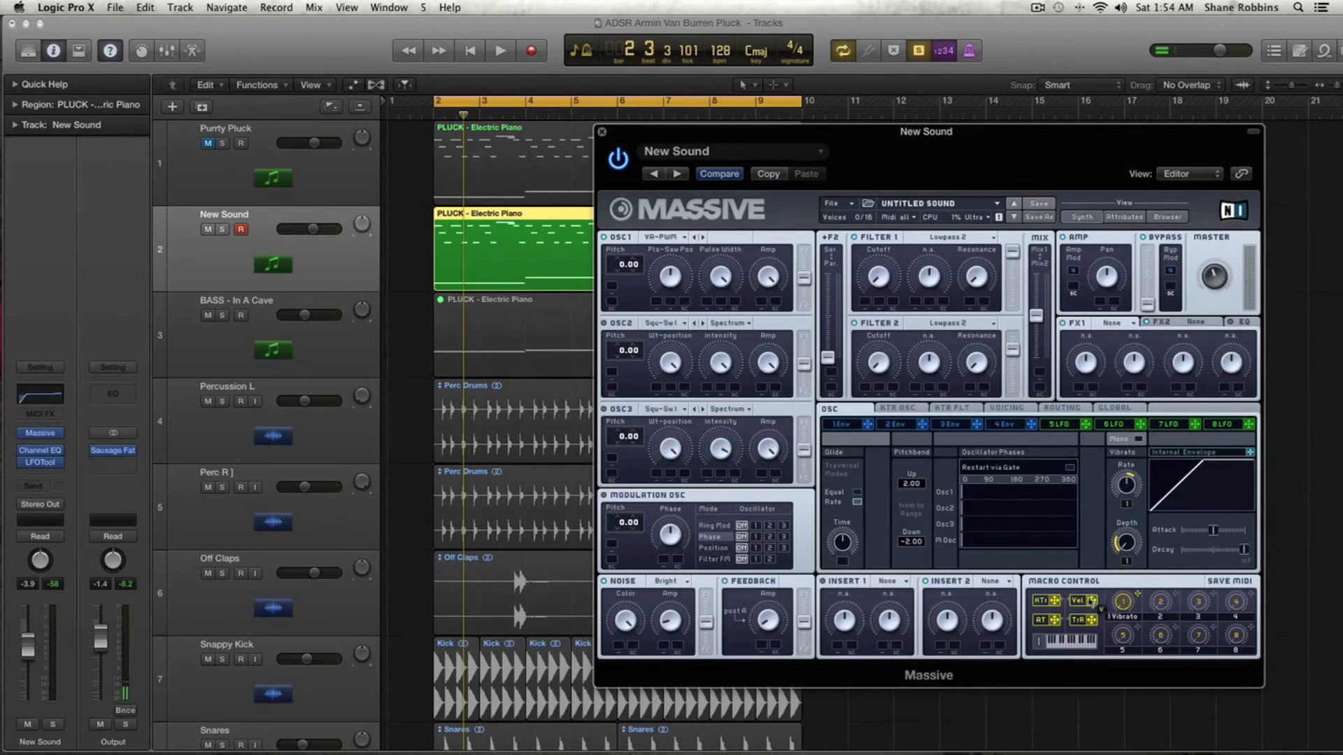
- Add modulation to Filter 2's cutoff and fine-tune the Mix slider while playing the track
{"action": "left_click_drag", "start_coordinate": [865, 390], "coordinate": [867, 282]}
{"action": "key", "text": "space"}
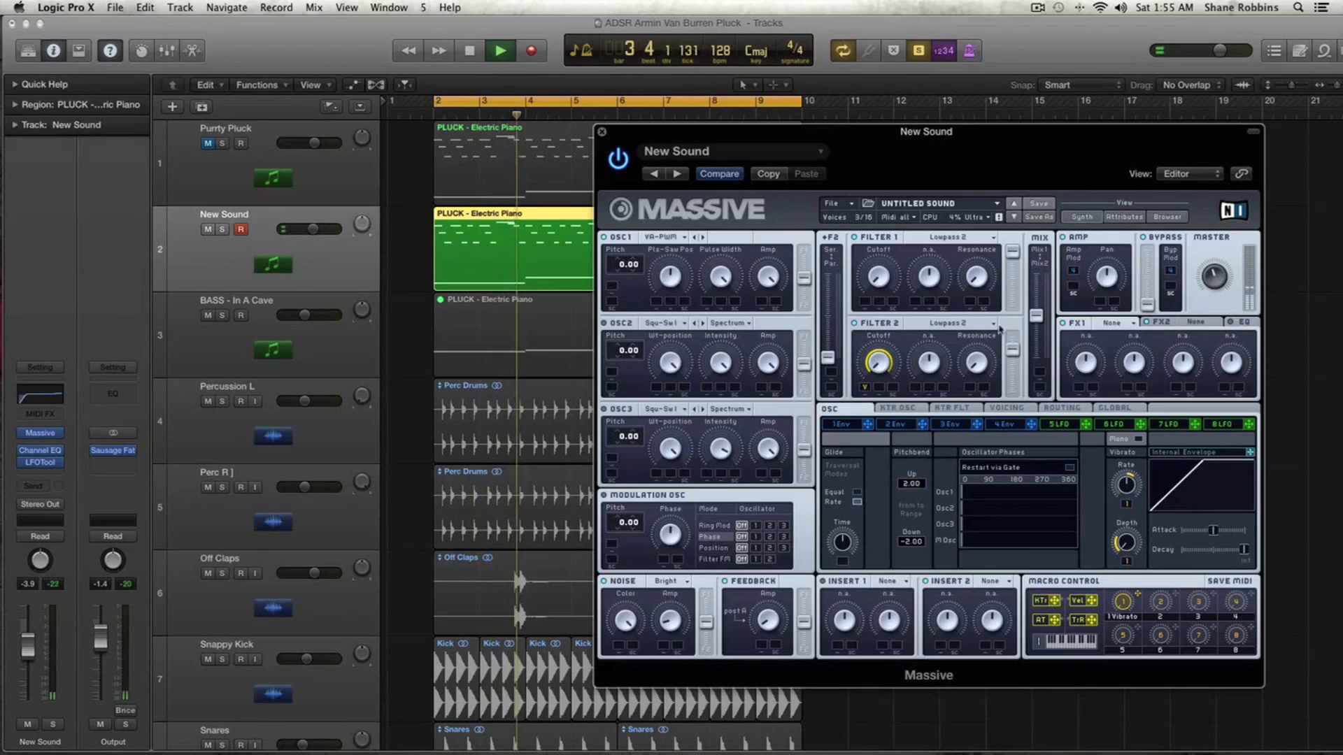
{"action": "left_click_drag", "start_coordinate": [1037, 316], "coordinate": [1038, 300]}
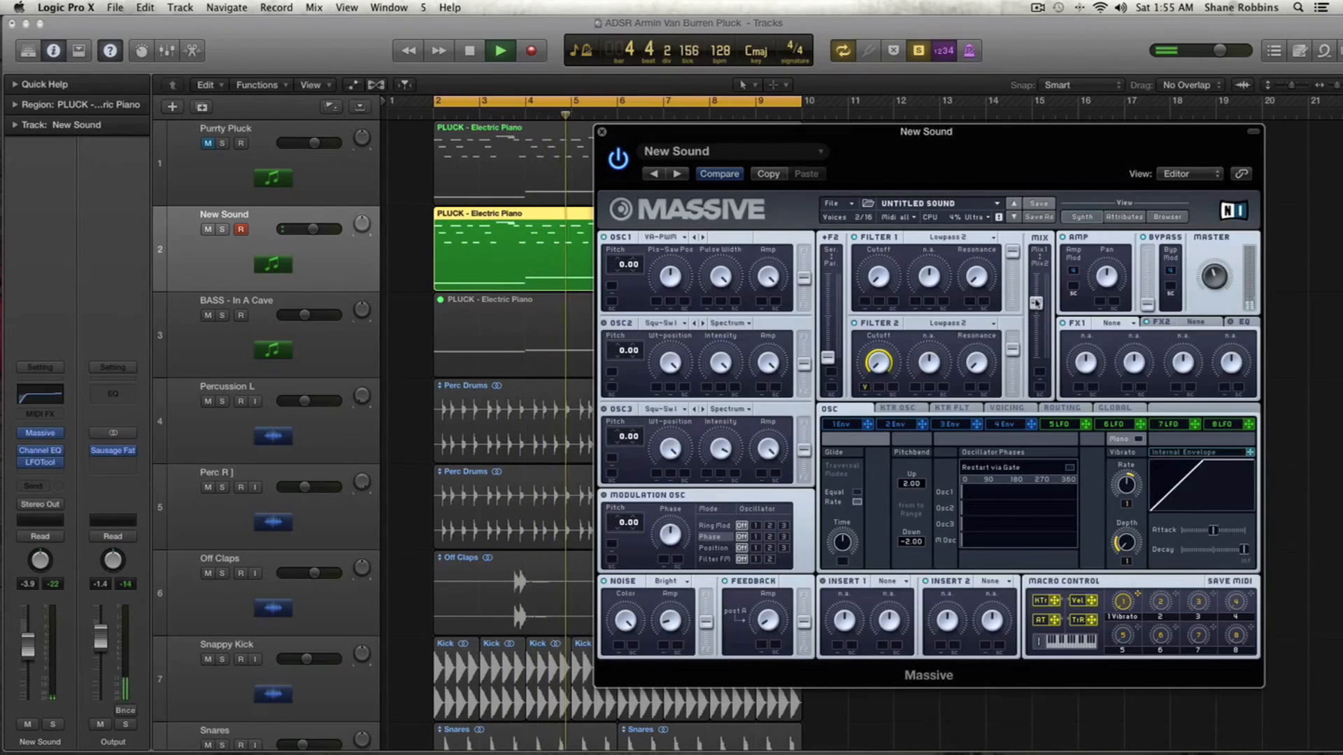
{"action": "left_click_drag", "start_coordinate": [1036, 301], "coordinate": [1038, 314]}
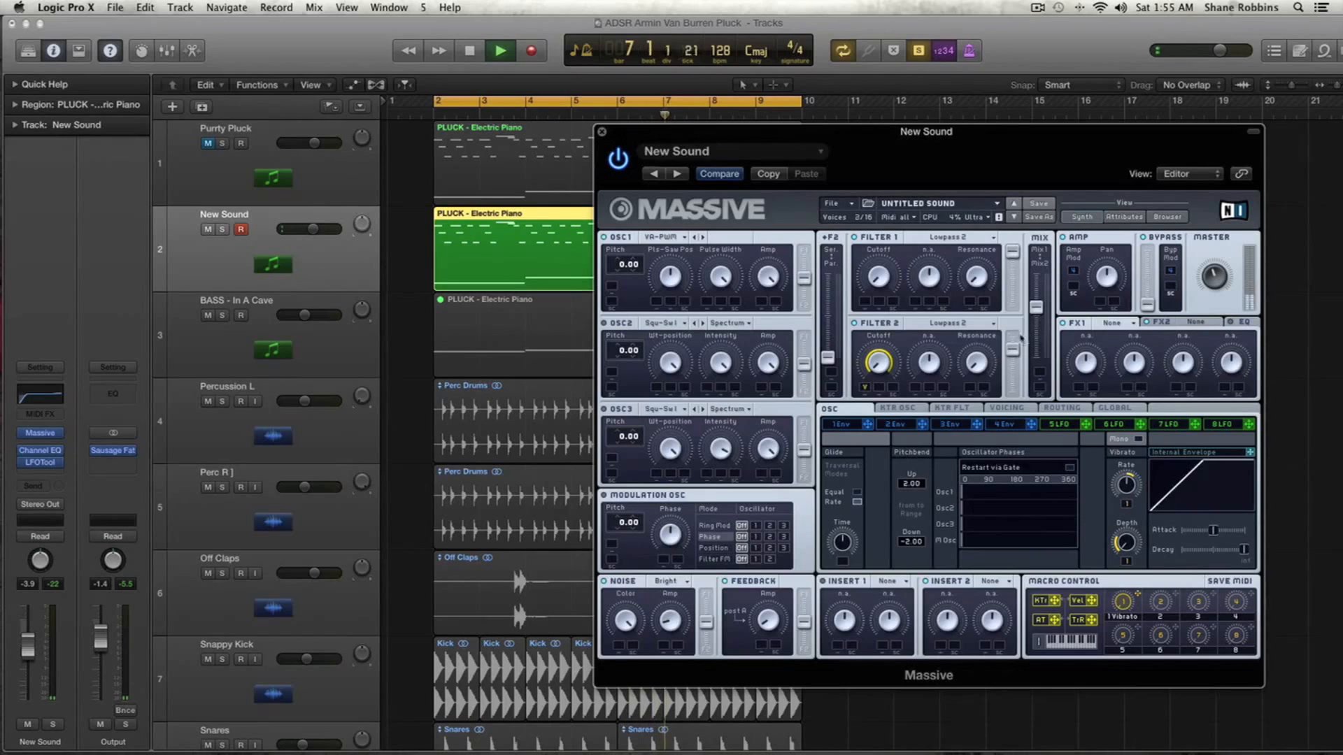
{"action": "key", "text": "space"}
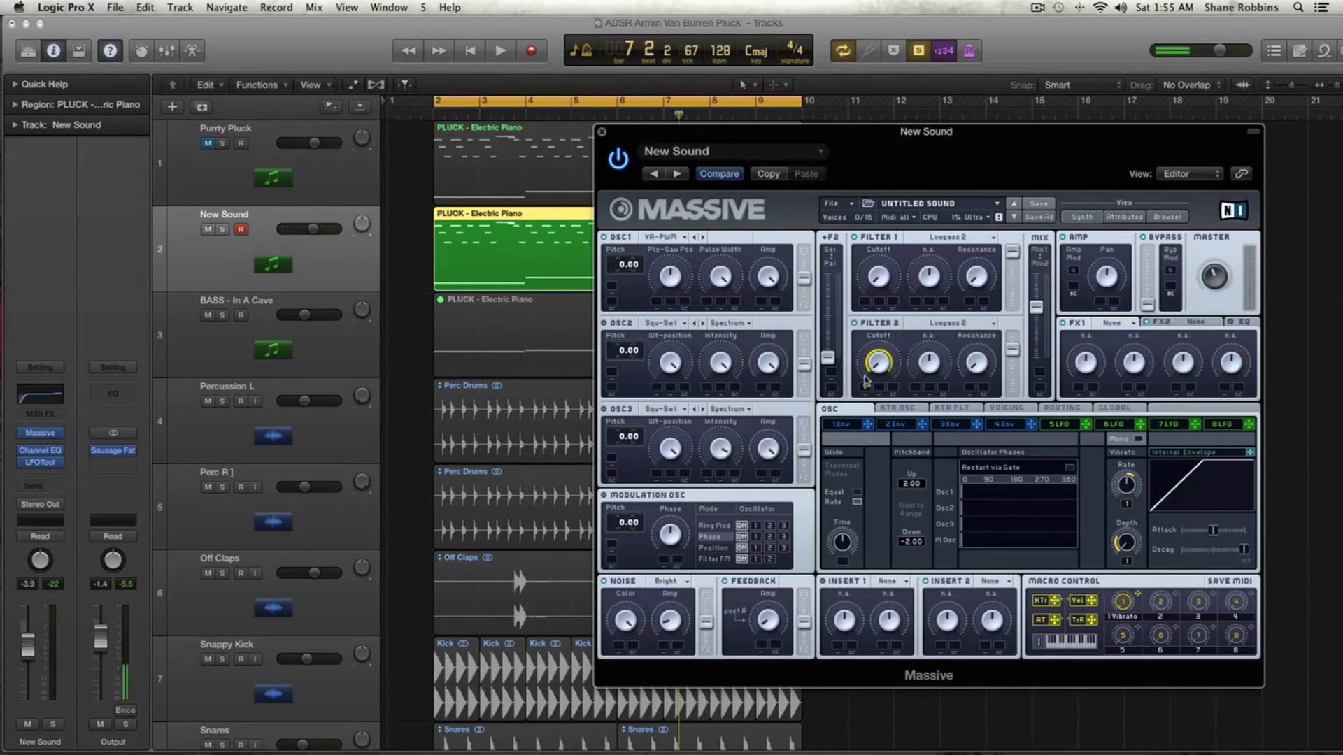
- Open the New Sound region in the Piano Roll to review its notes, and close it
{"action": "key", "text": "super+4"}
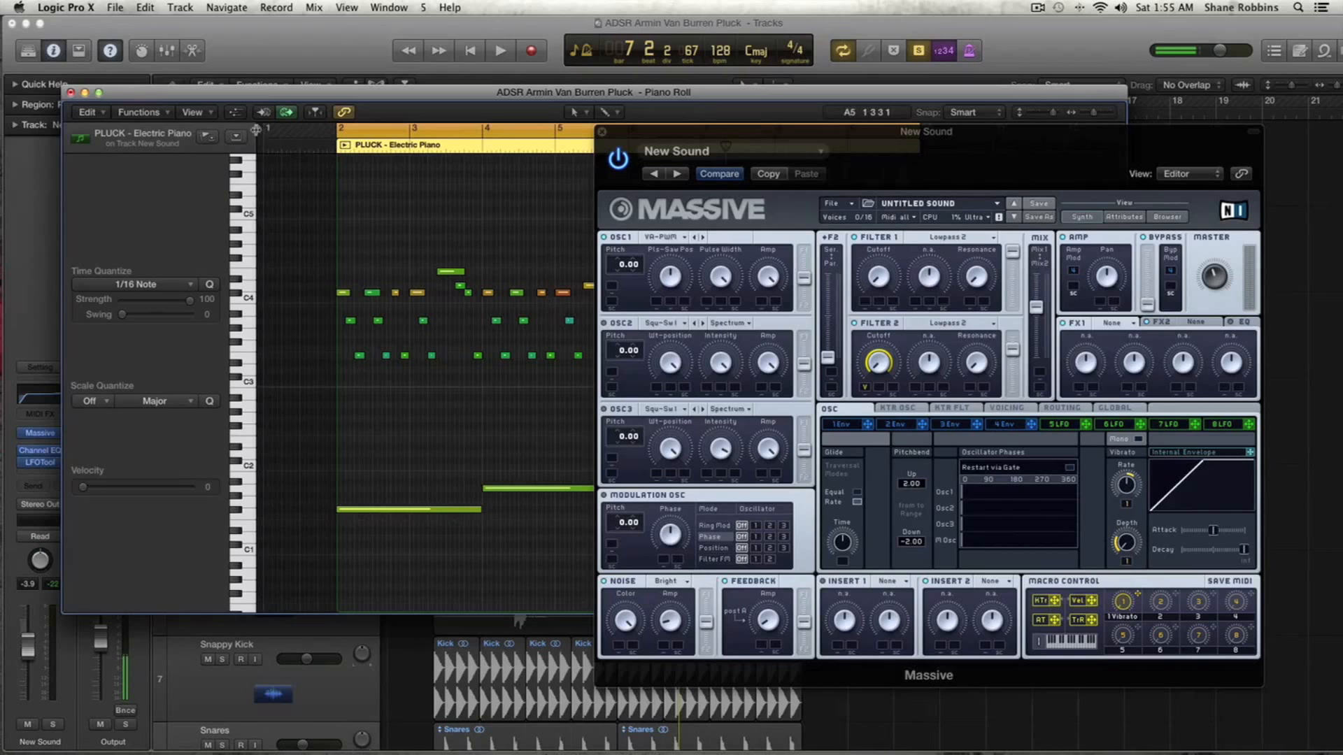
{"action": "left_click", "coordinate": [70, 93]}
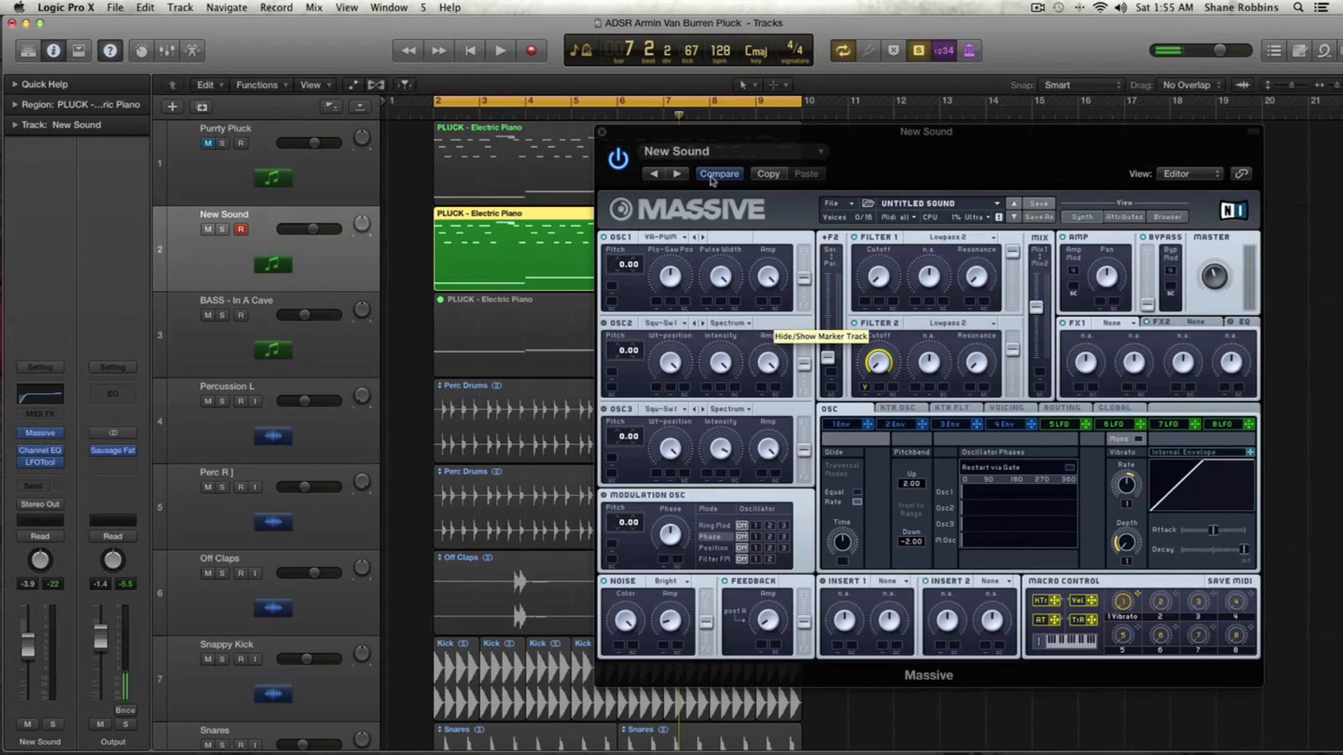
{"action": "key", "text": "space"}
{"action": "key", "text": "space"}
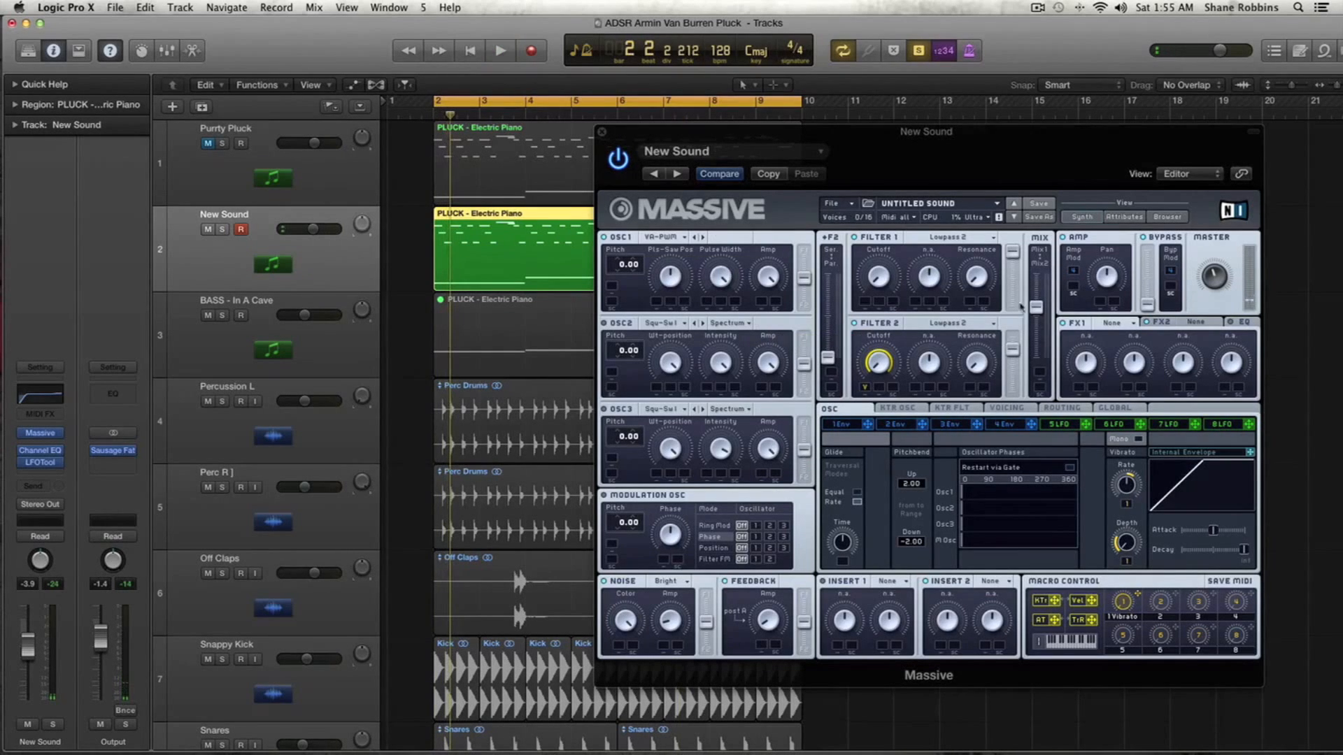
- Load Delay Synced into FX1, clear macro 1, and assign macro 1 to the delay's Dry/Wet
{"action": "left_click", "coordinate": [1108, 324]}
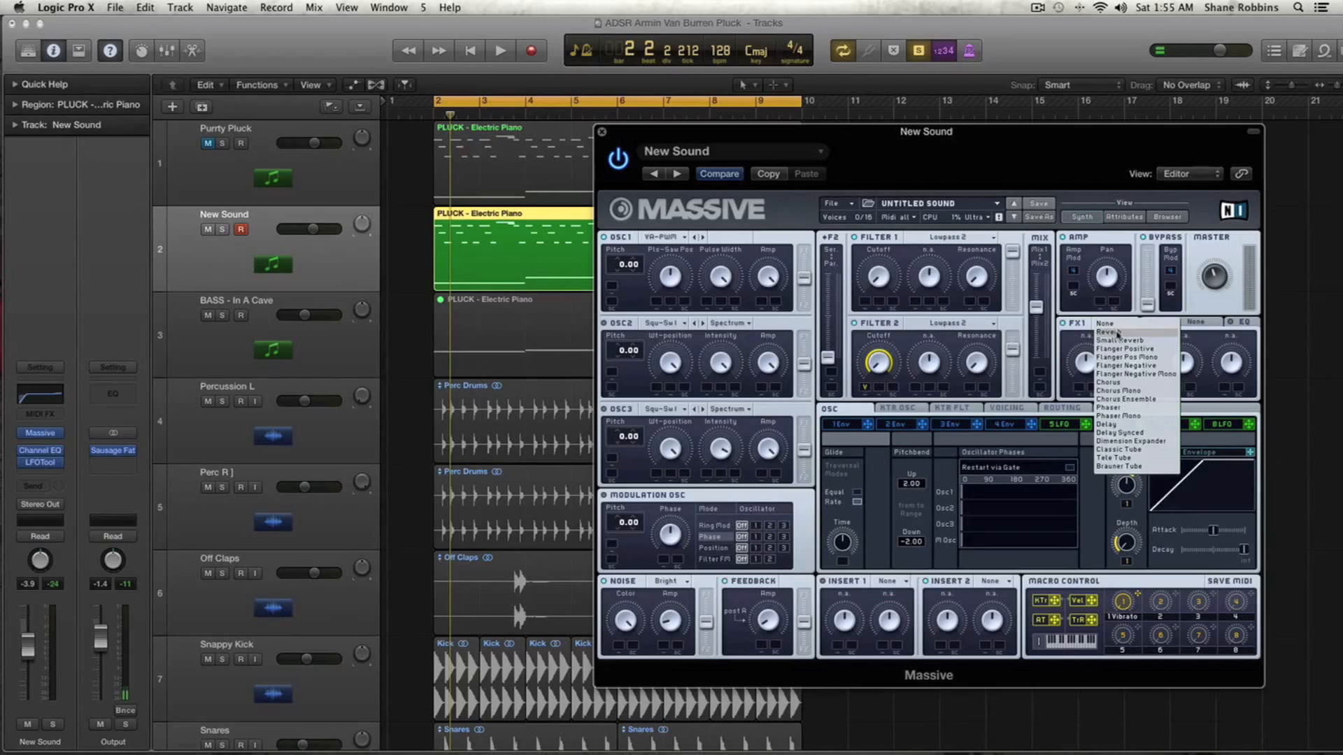
{"action": "left_click", "coordinate": [1152, 433]}
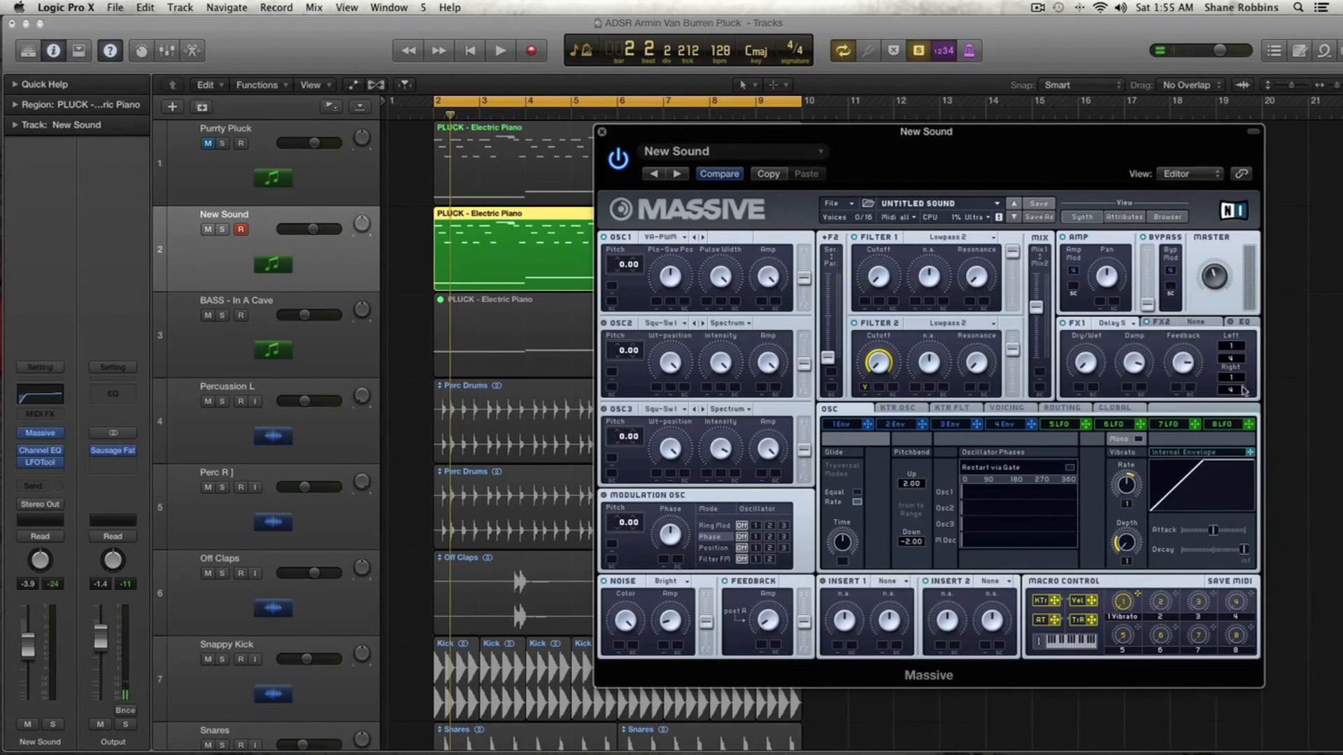
{"action": "right_click", "coordinate": [1138, 595]}
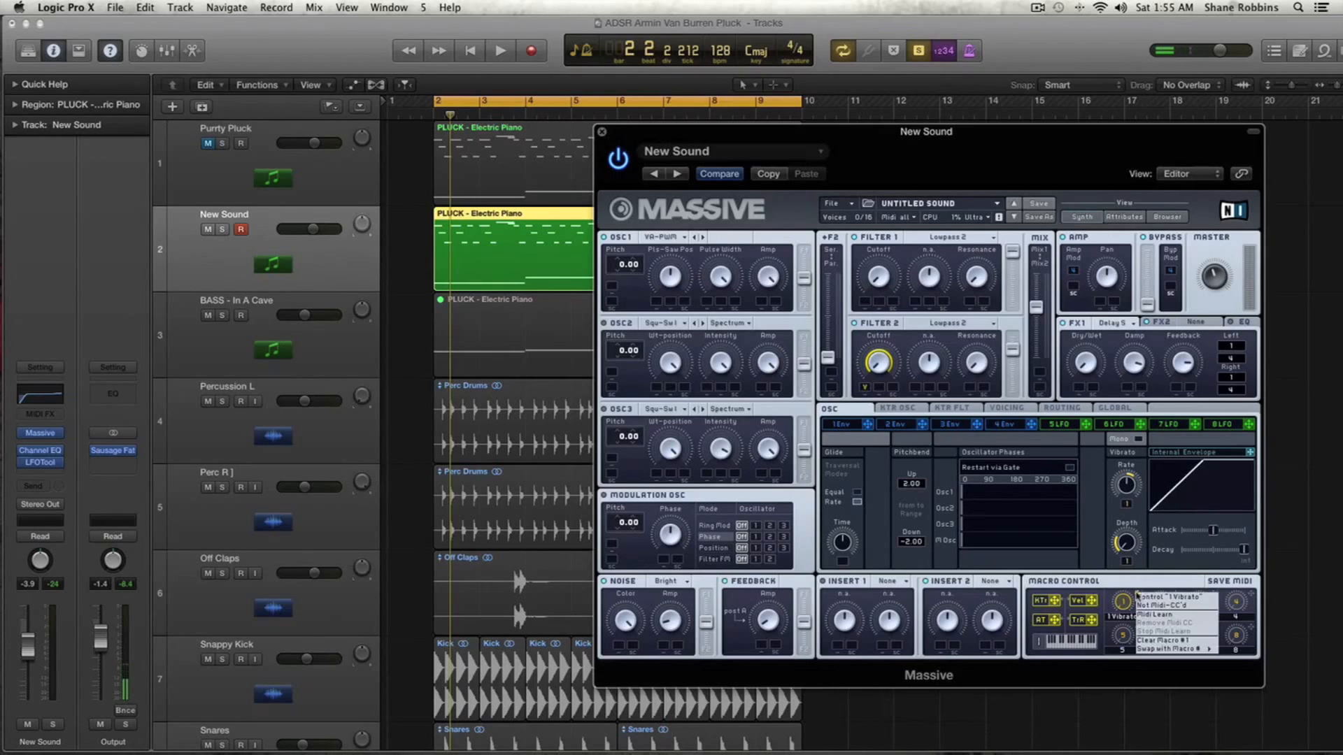
{"action": "left_click", "coordinate": [1164, 640]}
{"action": "left_click_drag", "start_coordinate": [1137, 594], "coordinate": [1076, 362]}
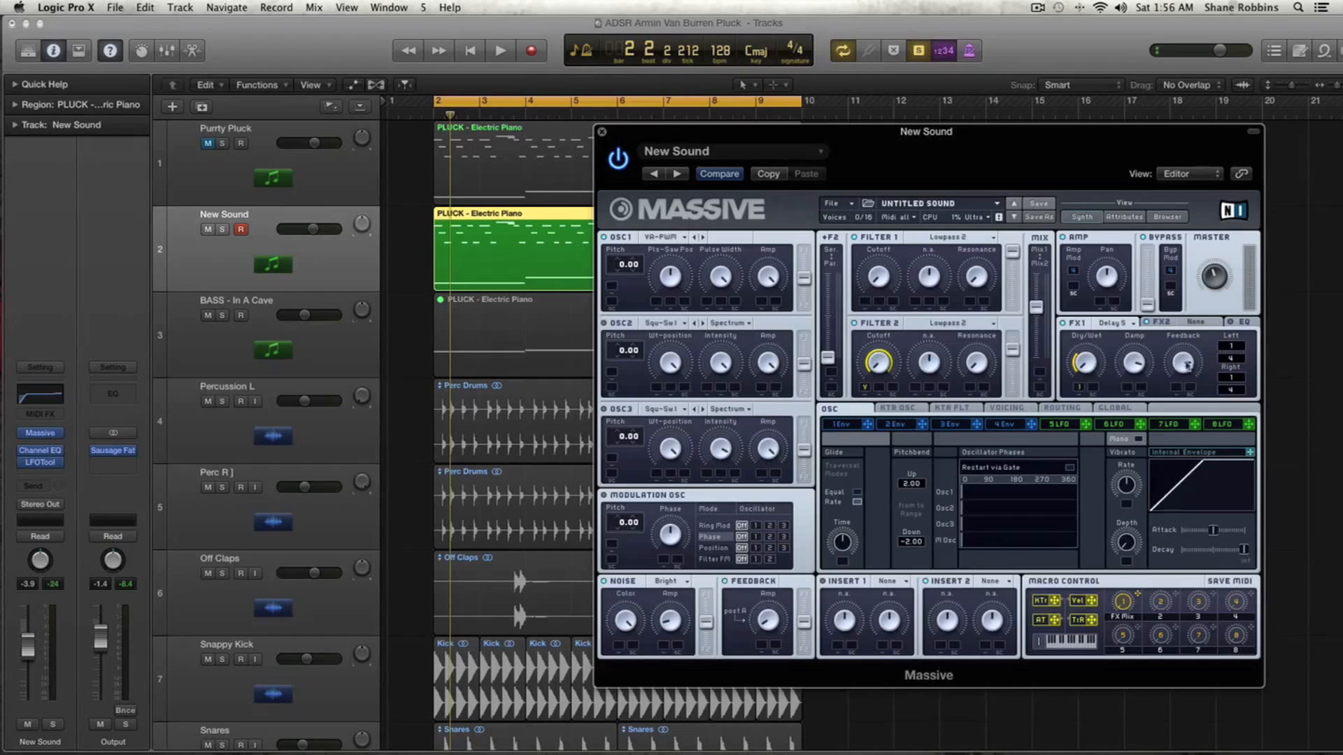
- Load Reverb into FX2 and assign macro 1 to the reverb's Dry/Wet as well
{"action": "left_click", "coordinate": [1192, 326]}
{"action": "left_click", "coordinate": [1195, 324]}
{"action": "left_click", "coordinate": [1207, 334]}
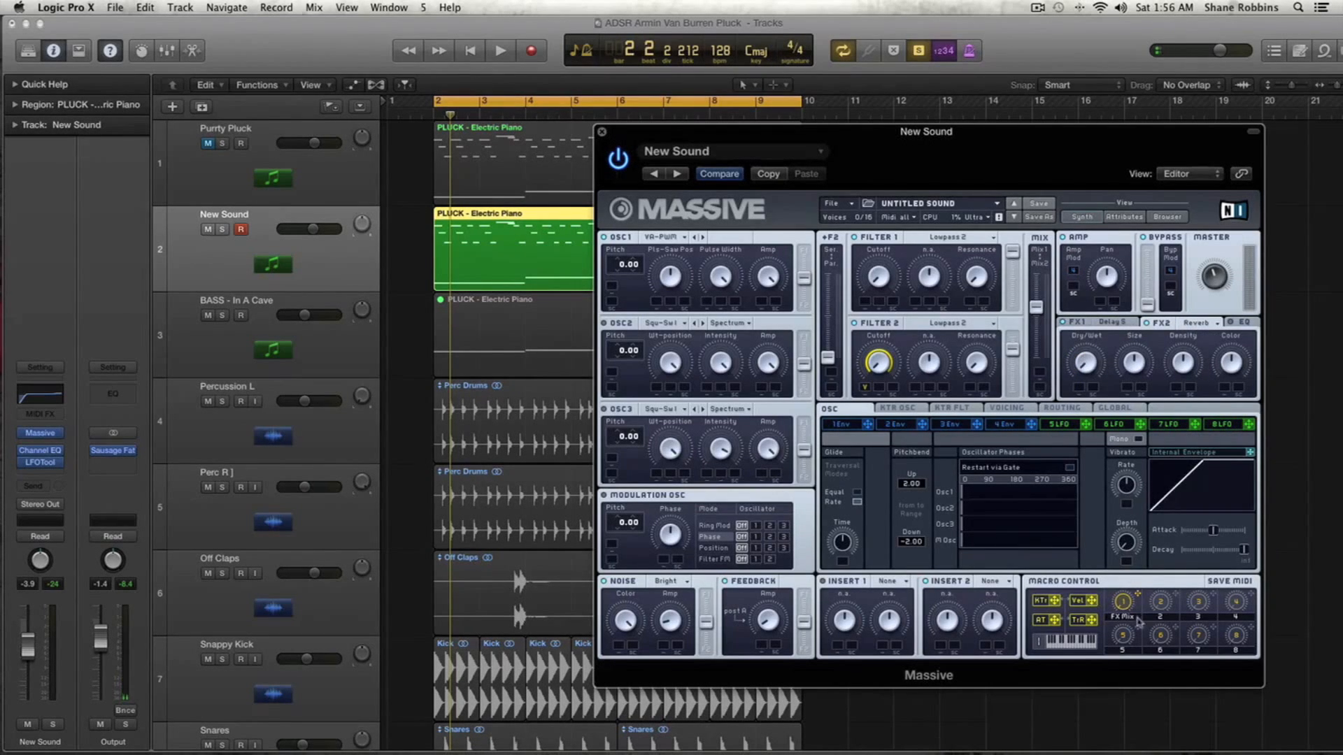
{"action": "left_click_drag", "start_coordinate": [1139, 595], "coordinate": [1080, 389]}
{"action": "key", "text": "space"}
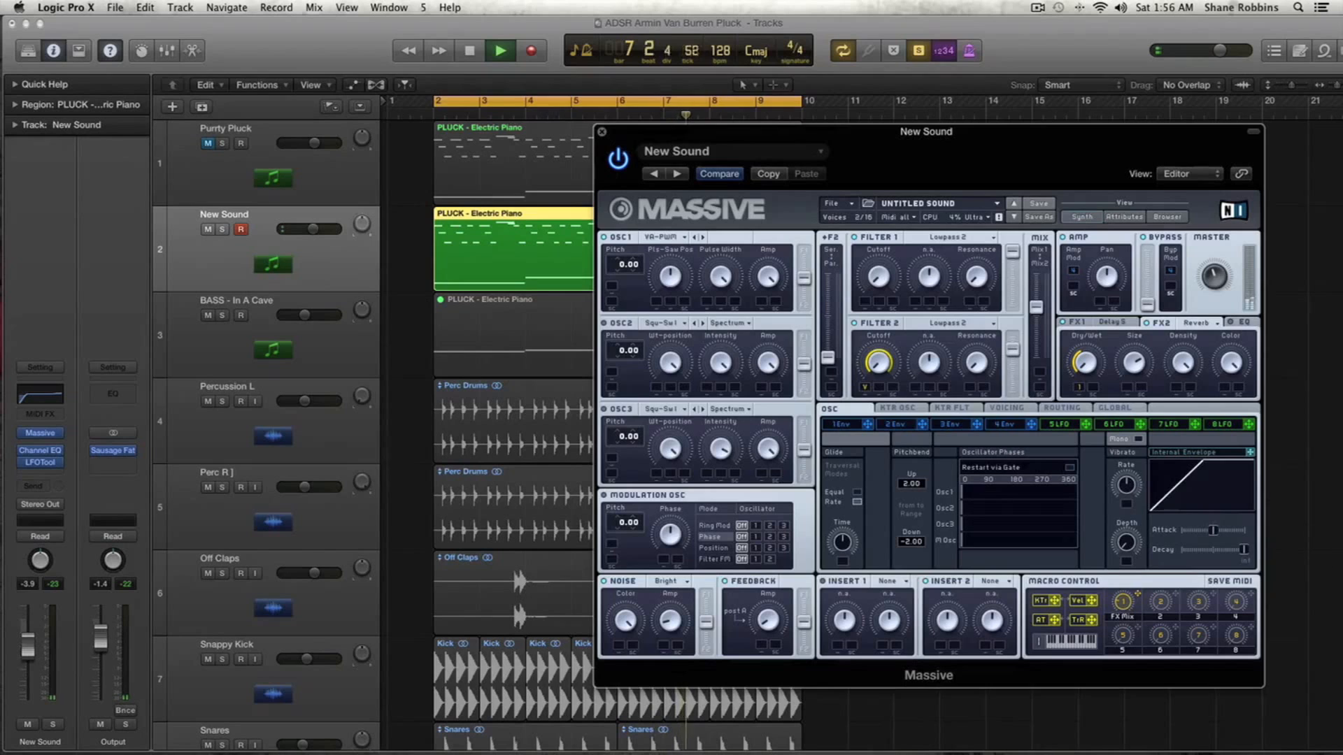
- Shorten the vibrato envelope's decay, and give LFO 5 a sine second curve with a shorter decay
{"action": "left_click_drag", "start_coordinate": [1244, 550], "coordinate": [1216, 554]}
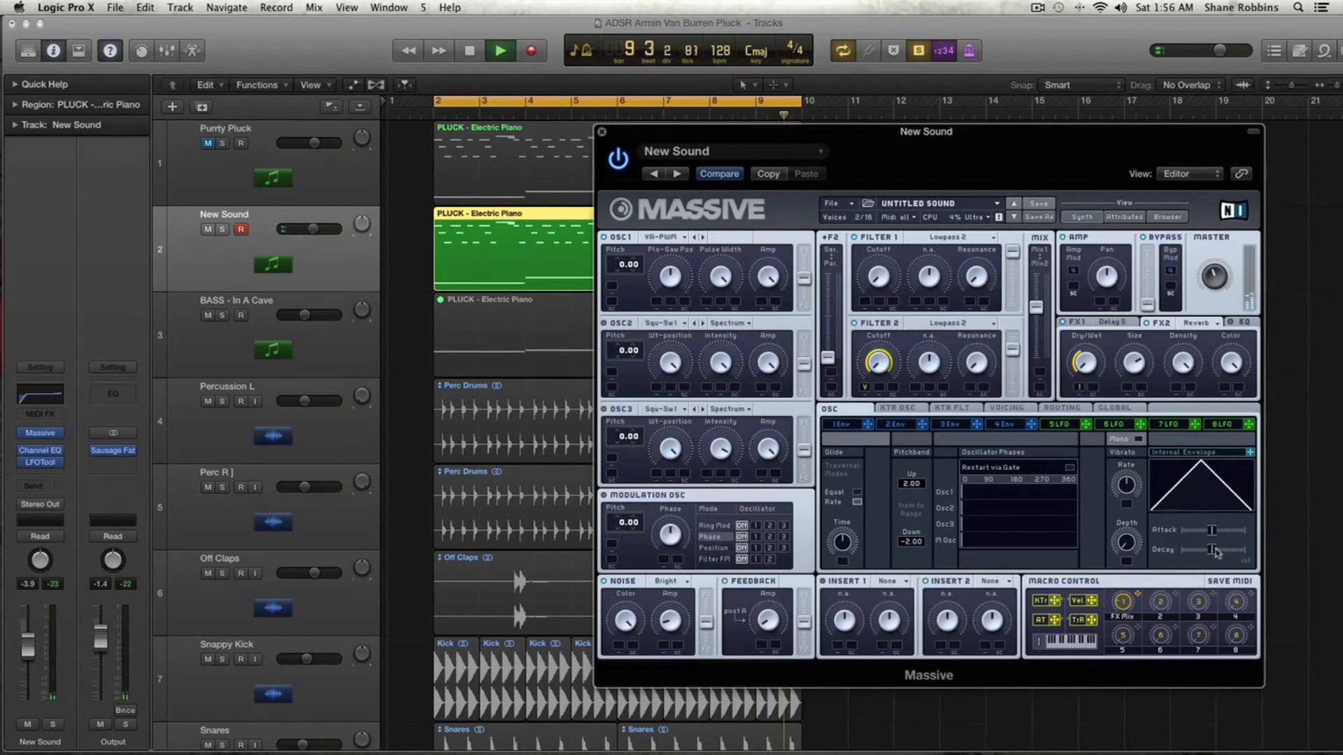
{"action": "key", "text": "space"}
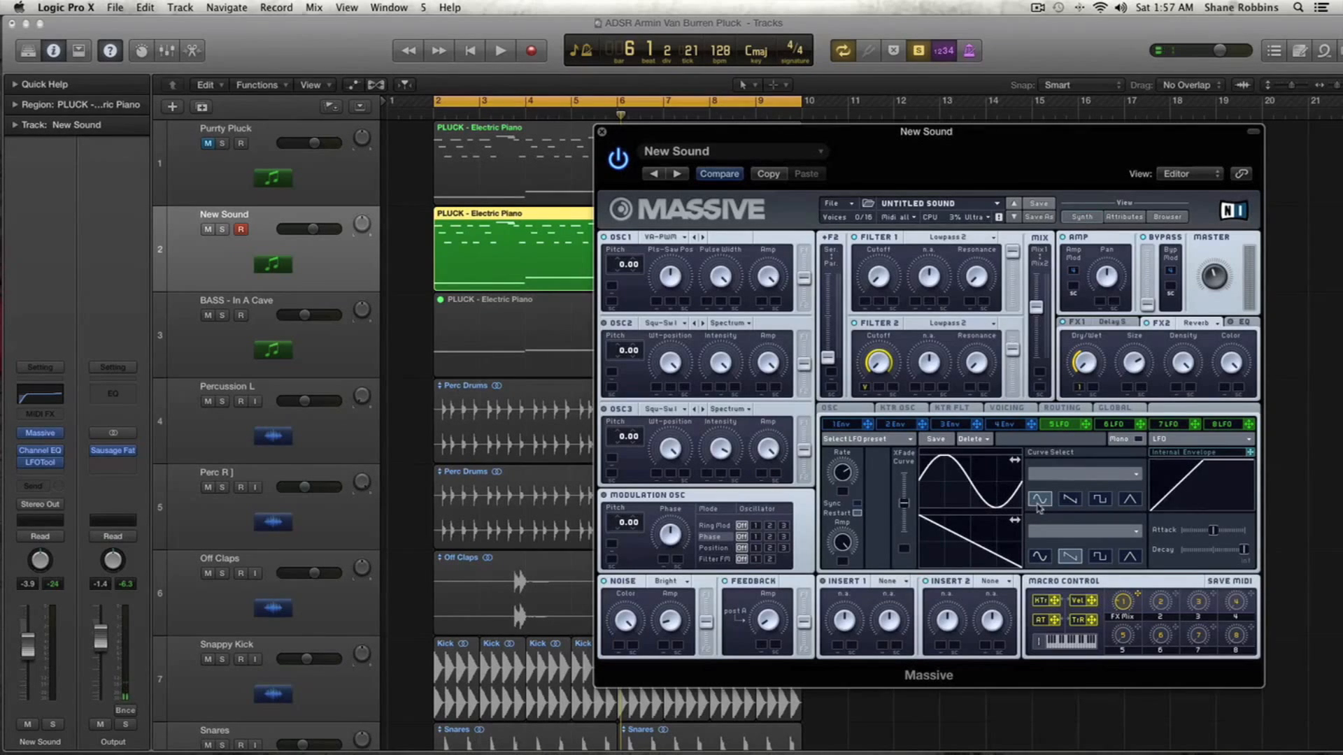
{"action": "left_click", "coordinate": [1043, 557]}
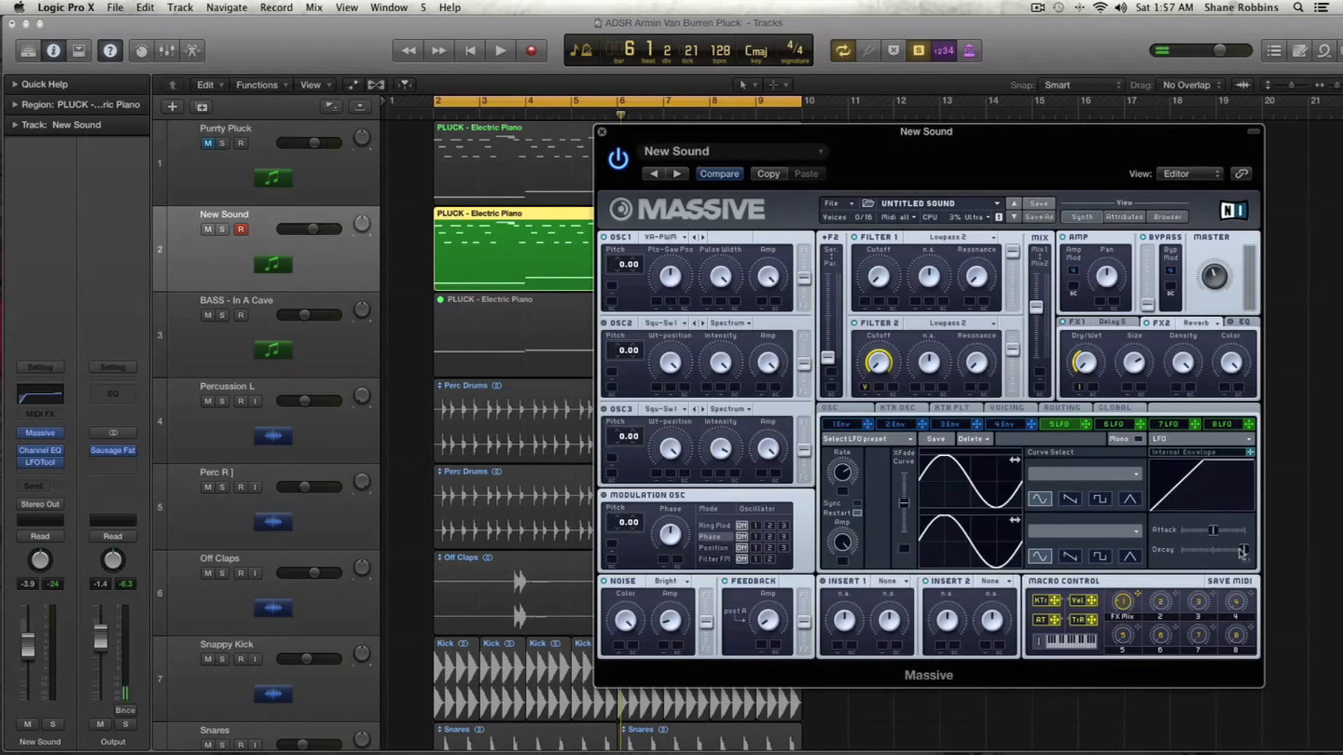
{"action": "left_click_drag", "start_coordinate": [1242, 552], "coordinate": [1207, 558]}
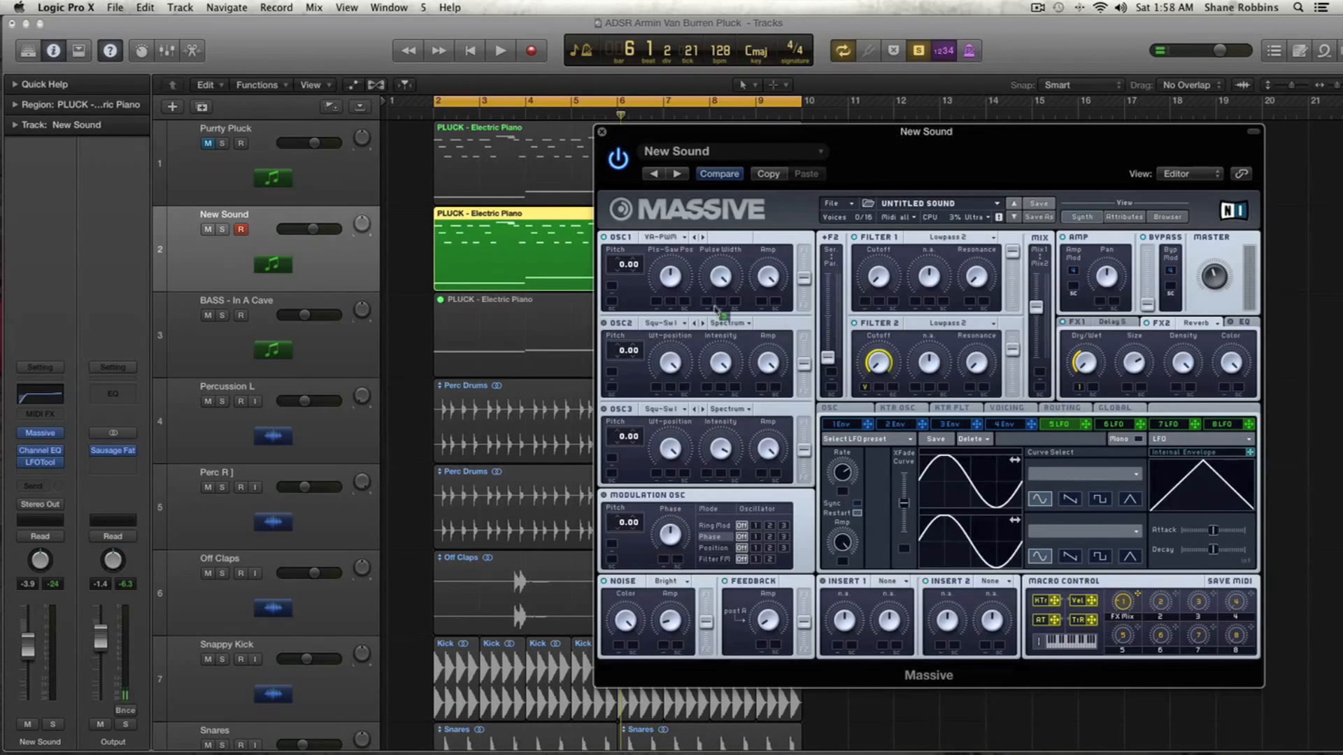
- Modulate oscillator 1's pitch with LFO 5 and fine-tune the modulation amount while playing back
{"action": "left_click_drag", "start_coordinate": [614, 290], "coordinate": [645, 275]}
{"action": "key", "text": "space"}
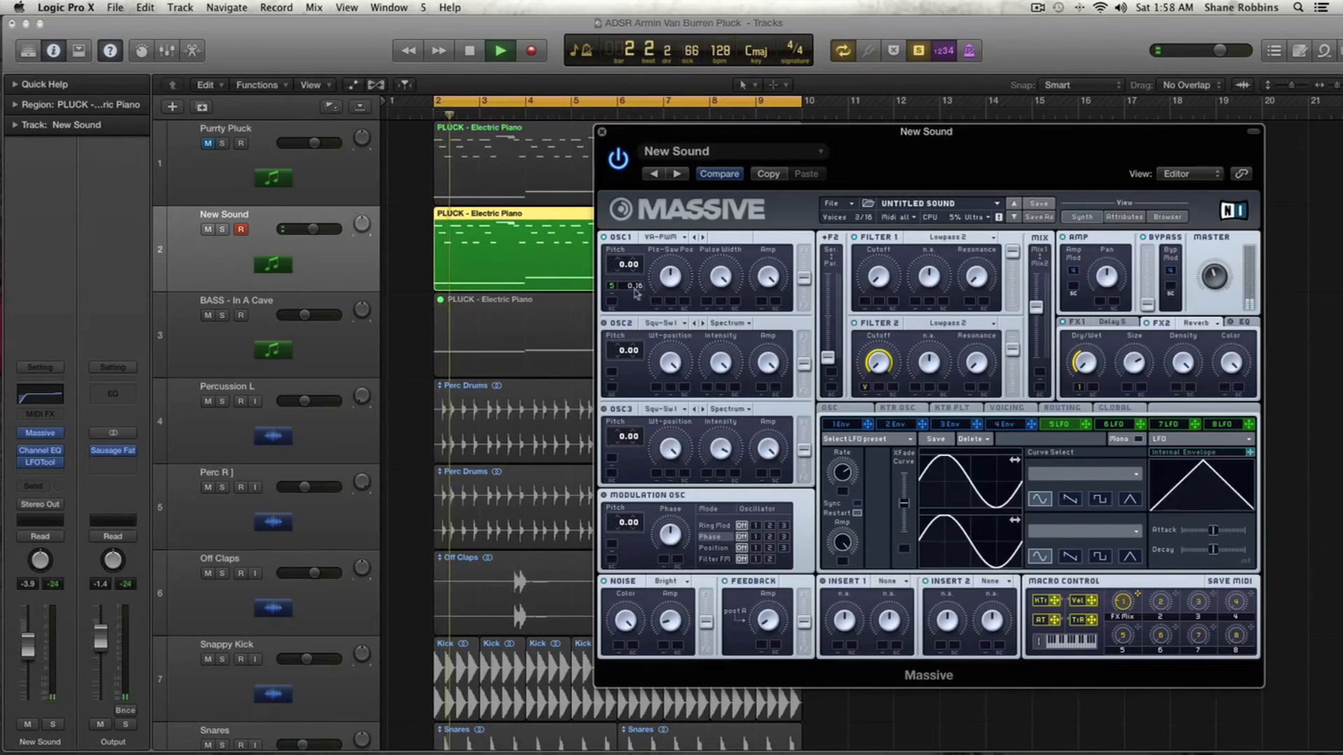
{"action": "key", "text": "space"}
{"action": "key", "text": "space"}
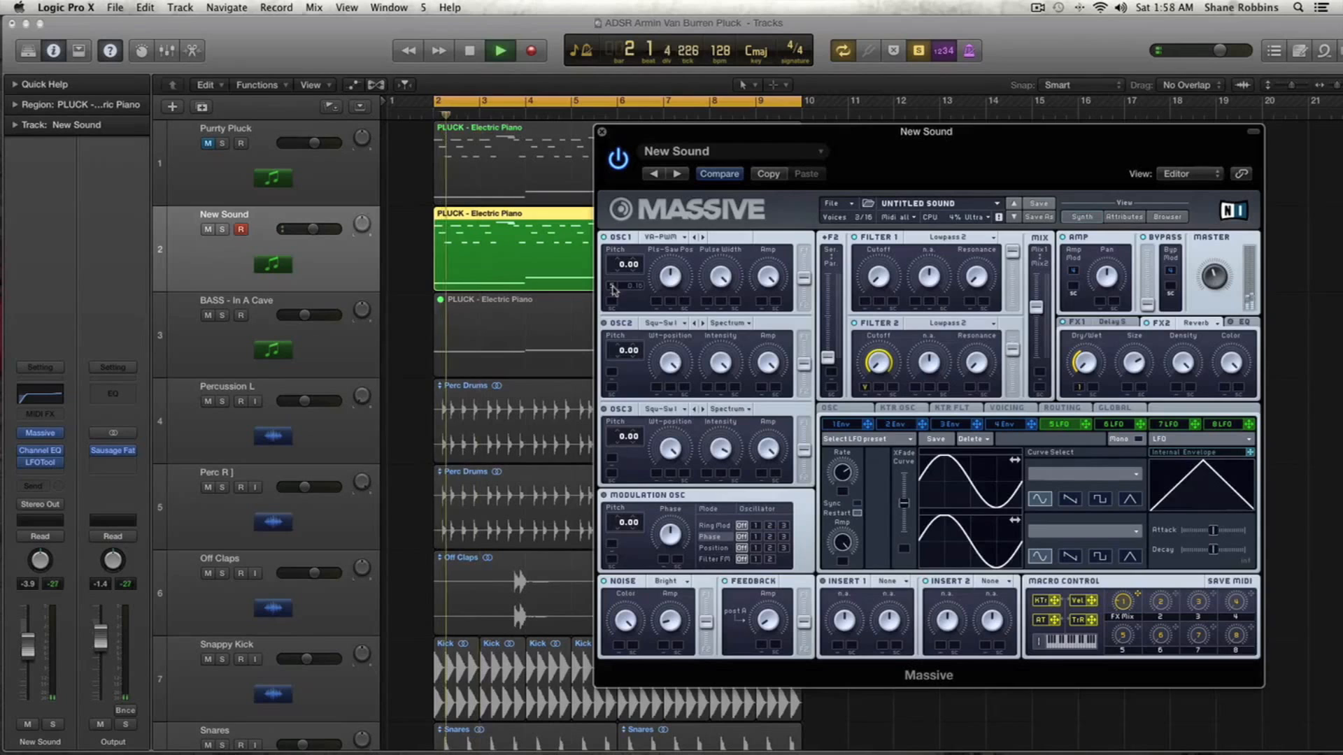
{"action": "key", "text": "space"}
{"action": "key", "text": "space"}
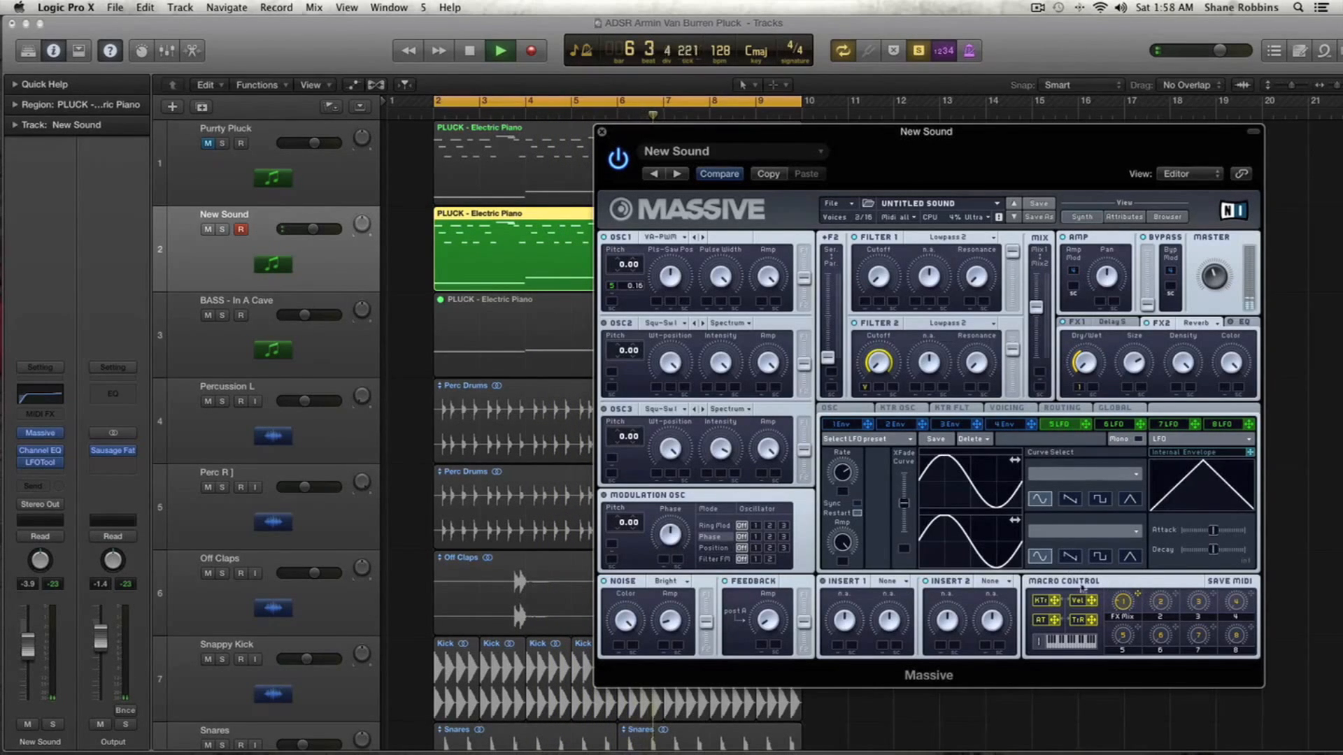
{"action": "key", "text": "space"}
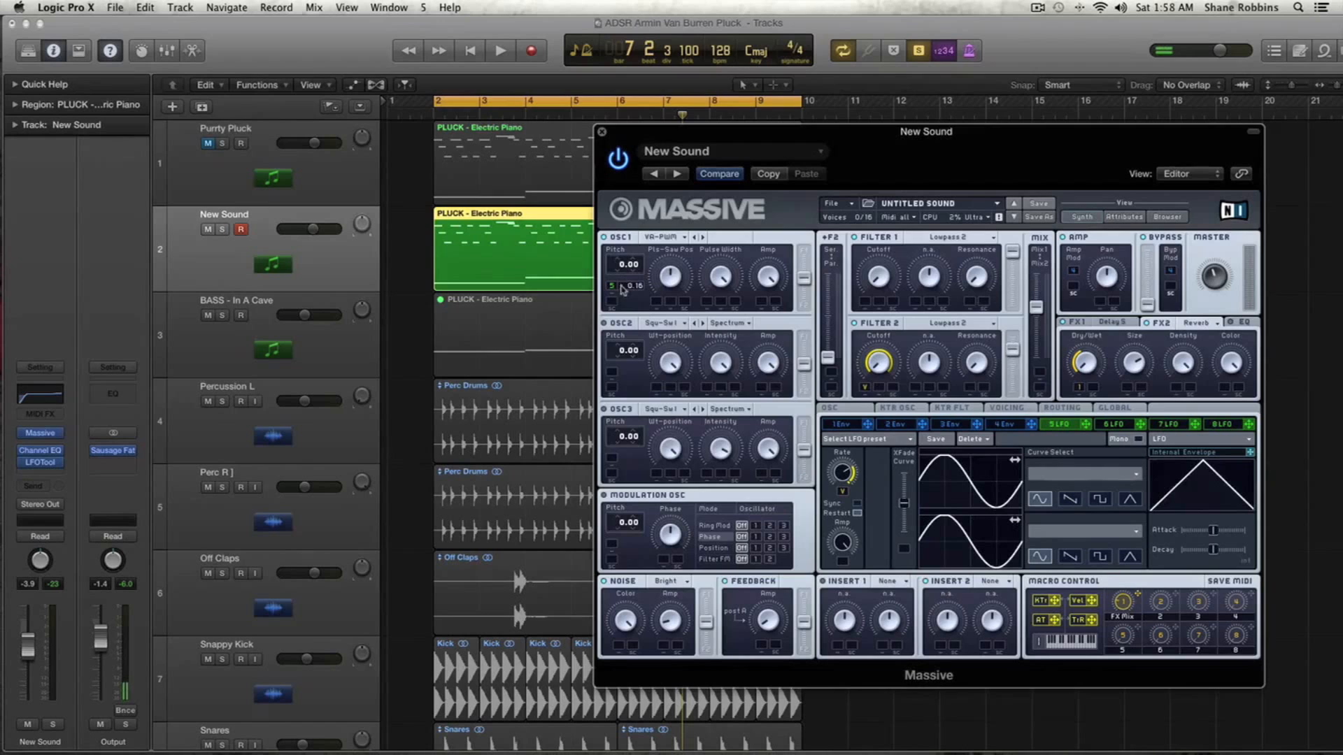
{"action": "left_click_drag", "start_coordinate": [635, 285], "coordinate": [640, 298]}
{"action": "key", "text": "space"}
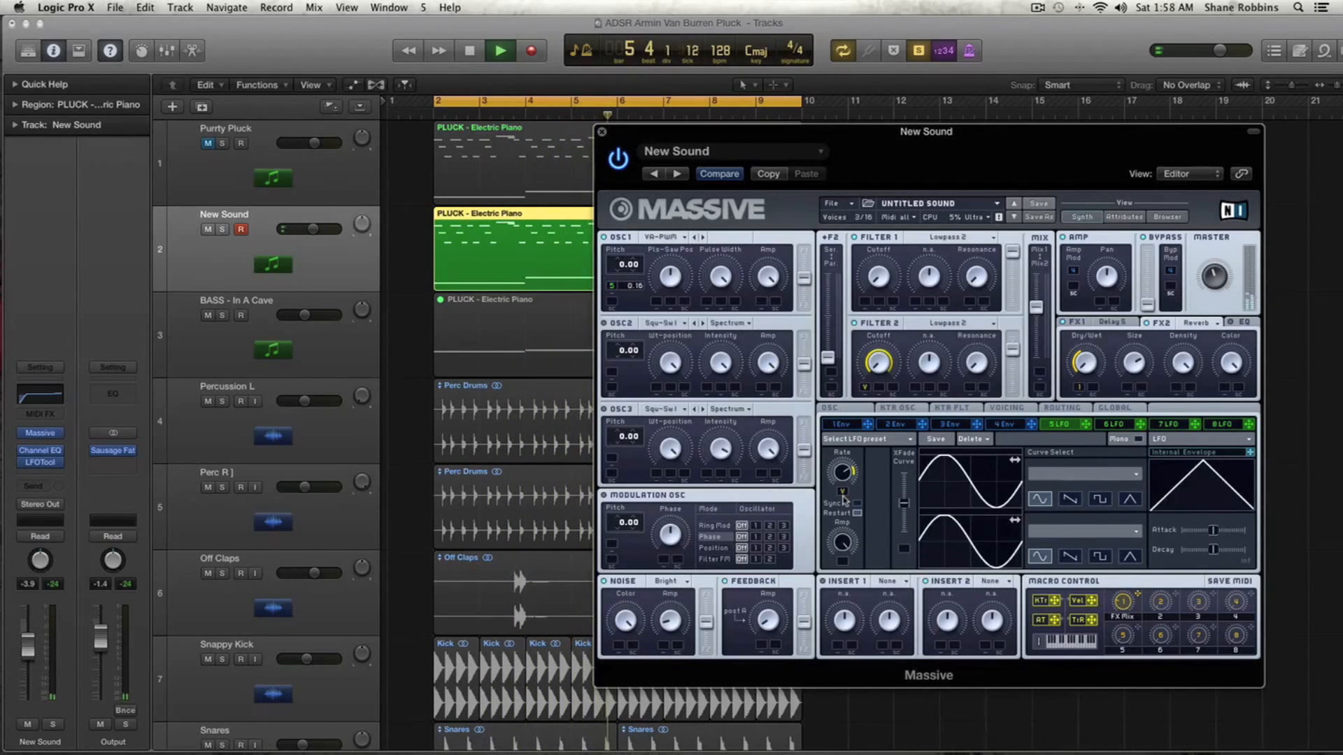
{"action": "key", "text": "space"}
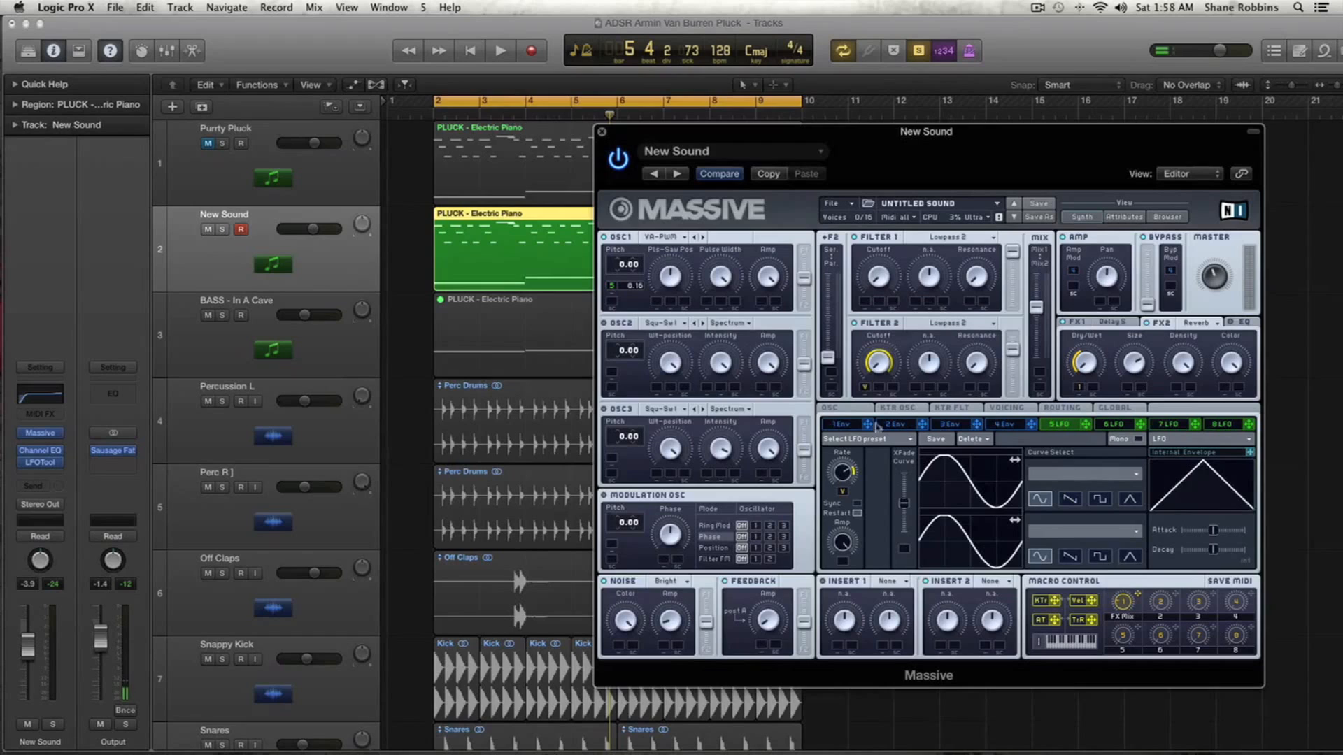
- Open Envelope 2 and assign it to Filter 1's cutoff
{"action": "left_click", "coordinate": [842, 426]}
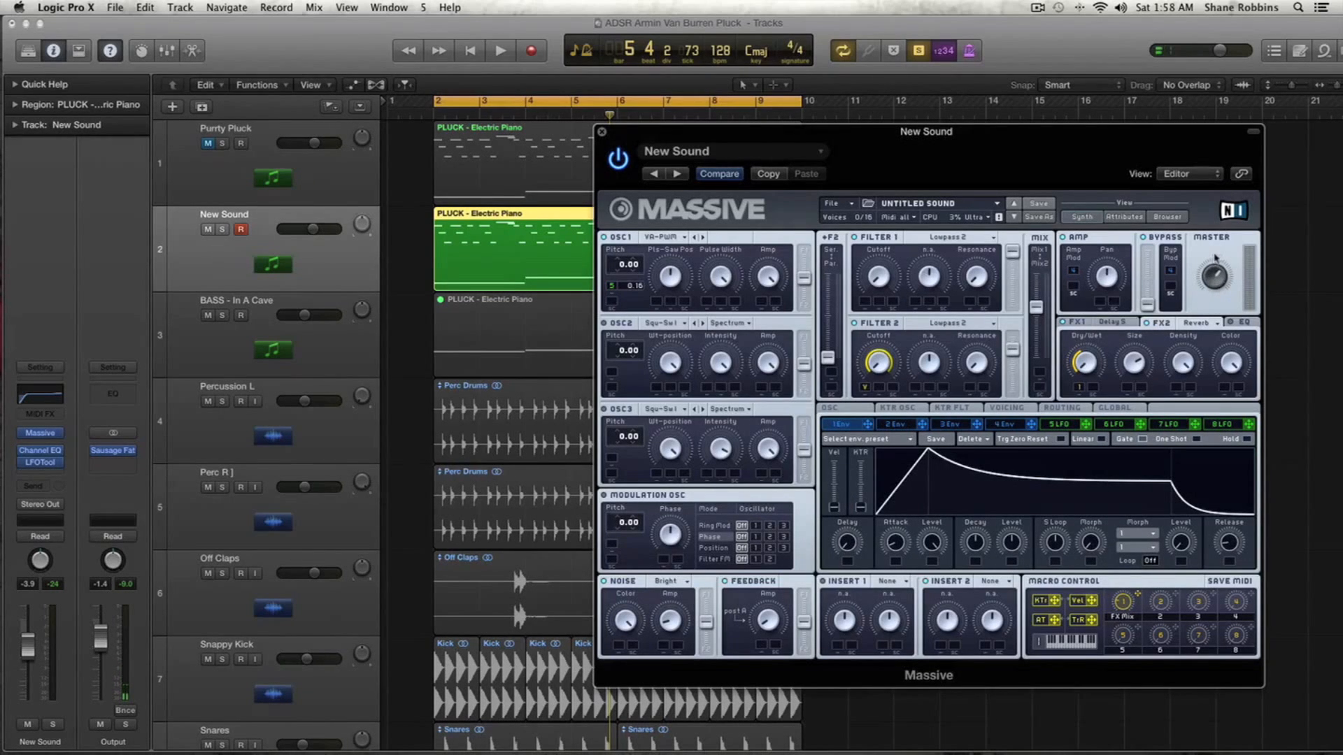
{"action": "left_click", "coordinate": [898, 426]}
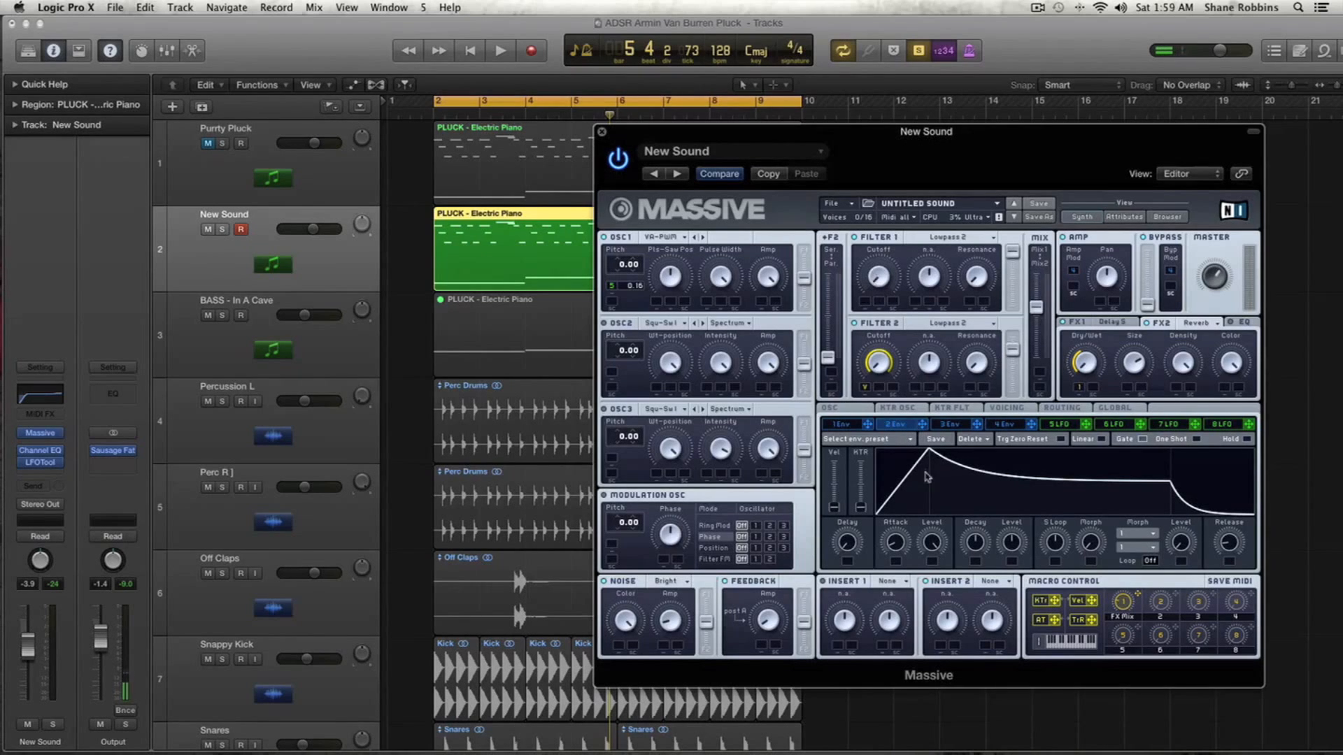
{"action": "left_click_drag", "start_coordinate": [922, 429], "coordinate": [878, 277]}
- Shape Envelope 2 by adjusting its release, decay, level and attack knobs
{"action": "left_click_drag", "start_coordinate": [1233, 542], "coordinate": [1230, 485]}
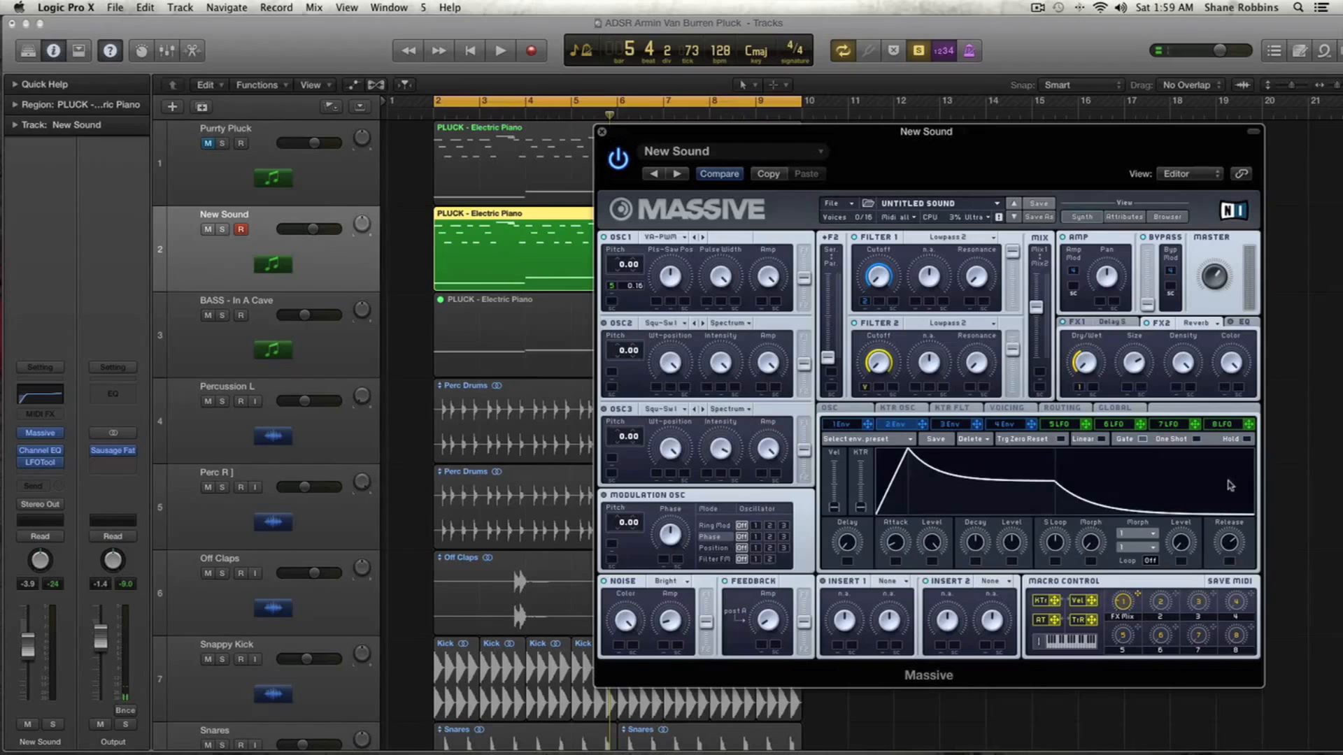
{"action": "left_click_drag", "start_coordinate": [1230, 485], "coordinate": [1229, 471]}
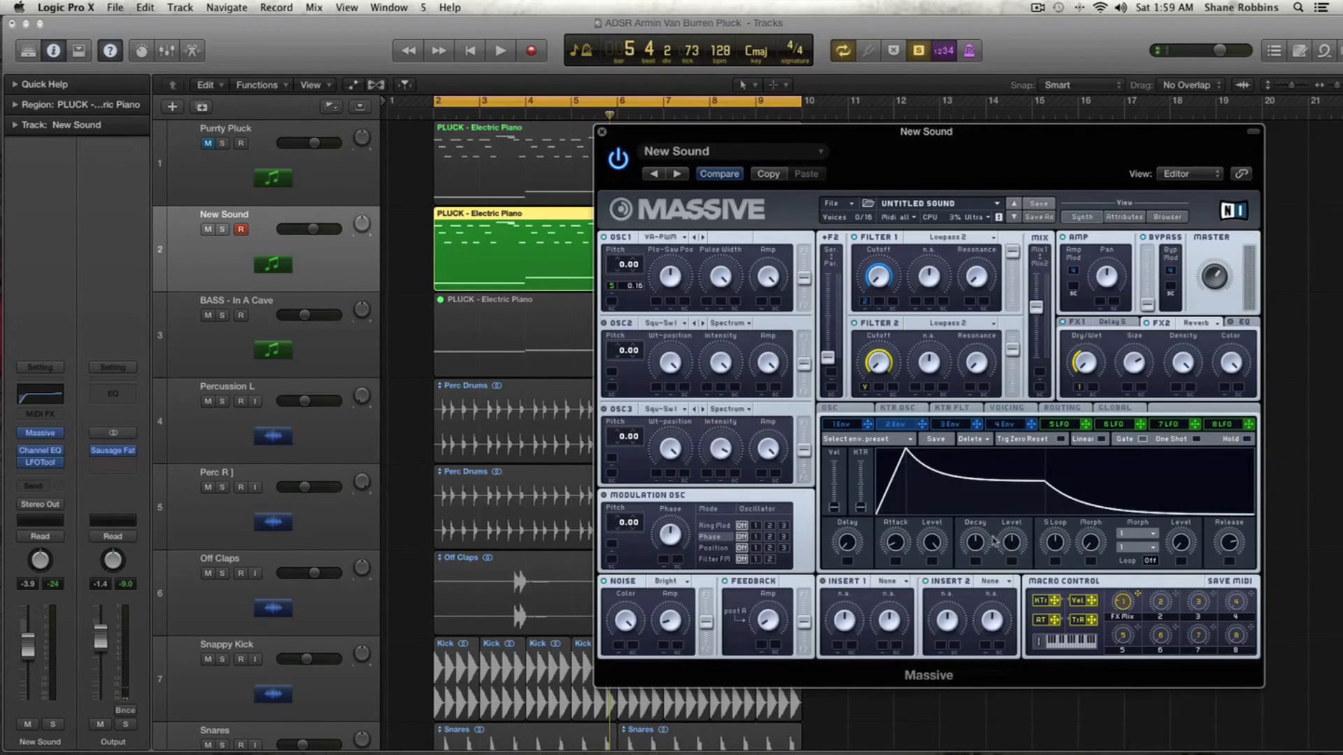
{"action": "left_click_drag", "start_coordinate": [971, 539], "coordinate": [973, 542]}
{"action": "left_click_drag", "start_coordinate": [1239, 556], "coordinate": [1231, 562]}
{"action": "left_click_drag", "start_coordinate": [975, 541], "coordinate": [978, 546]}
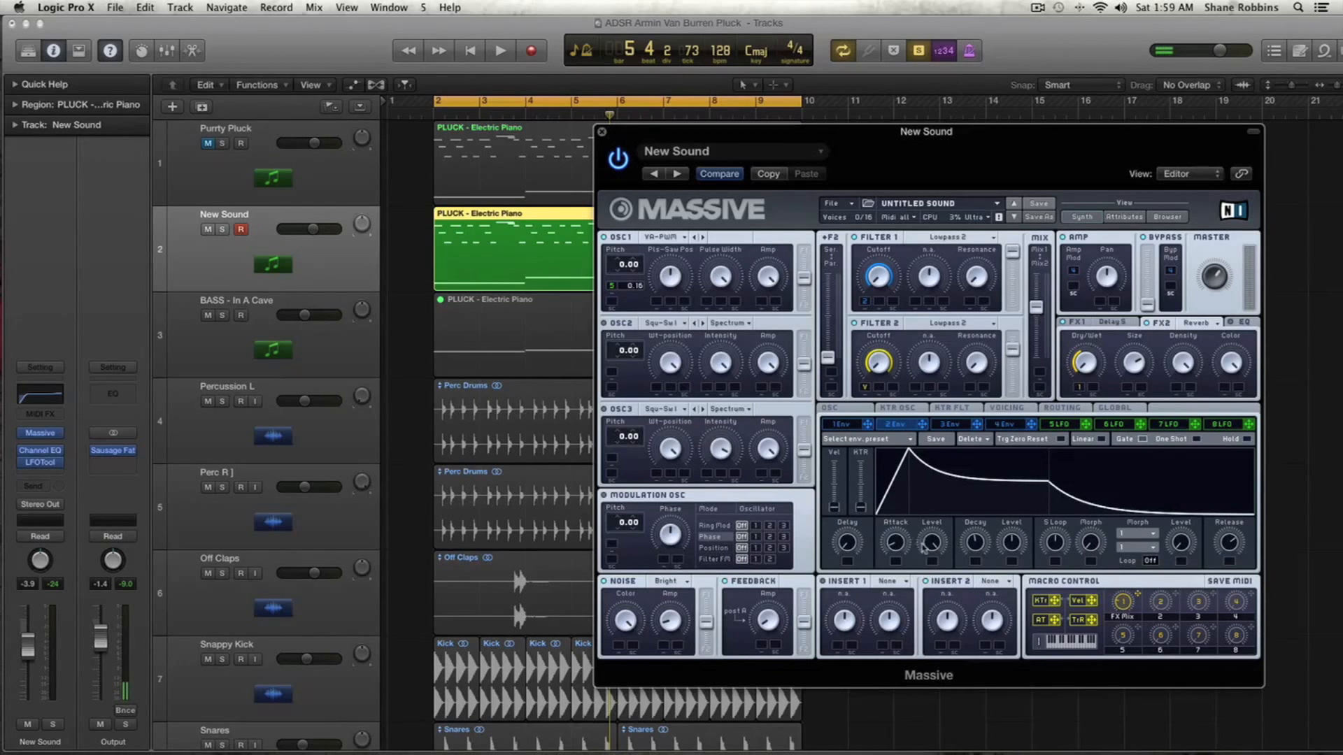
{"action": "left_click_drag", "start_coordinate": [929, 548], "coordinate": [929, 596]}
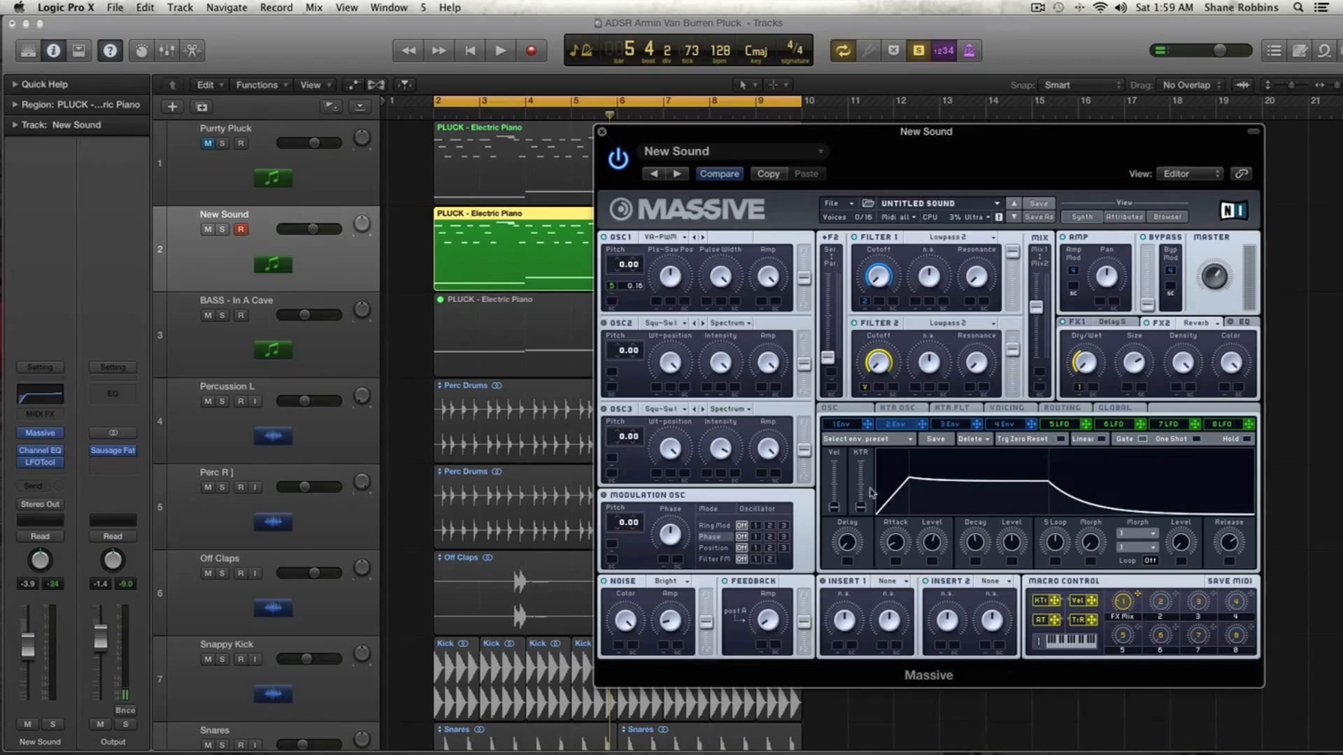
{"action": "left_click_drag", "start_coordinate": [932, 546], "coordinate": [936, 554]}
{"action": "left_click_drag", "start_coordinate": [935, 547], "coordinate": [937, 548]}
{"action": "left_click_drag", "start_coordinate": [893, 545], "coordinate": [895, 542]}
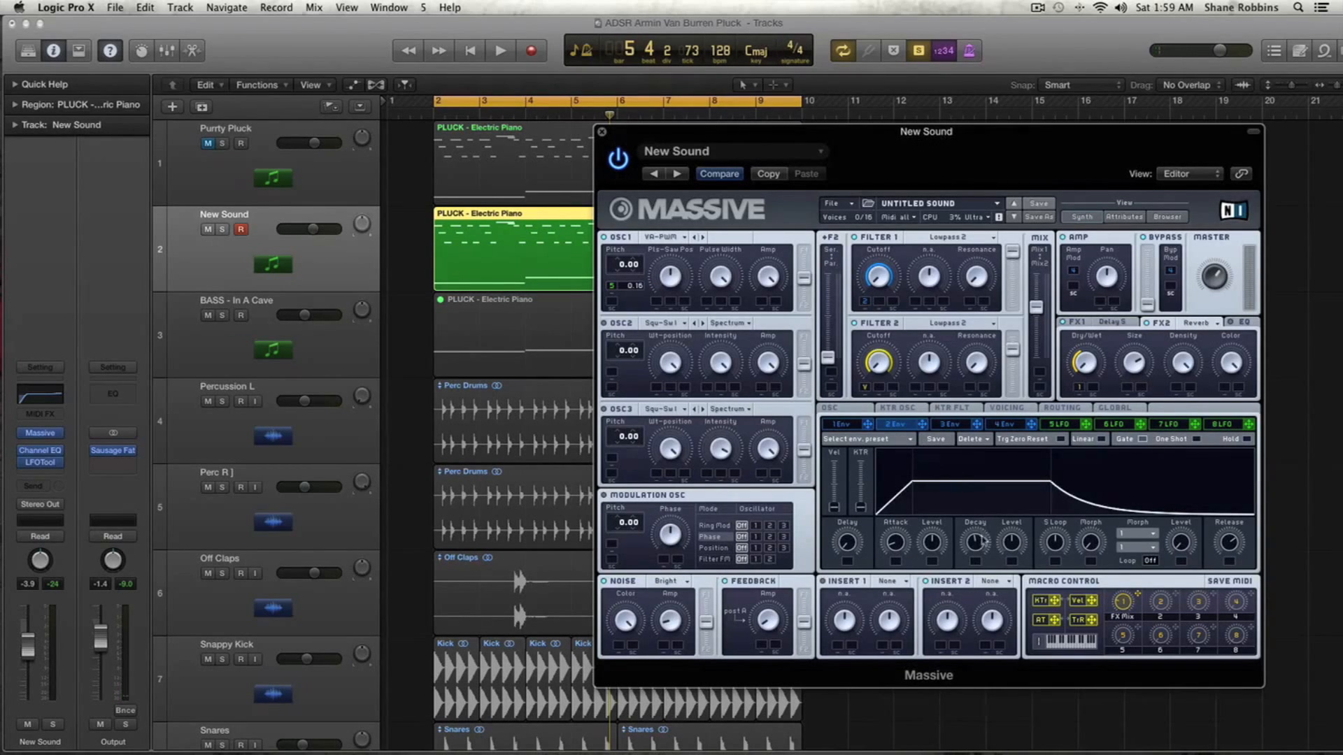
- Adjust Envelope 2's decay and release while starting and stopping playback to compare the sound
{"action": "left_click_drag", "start_coordinate": [983, 541], "coordinate": [1010, 553]}
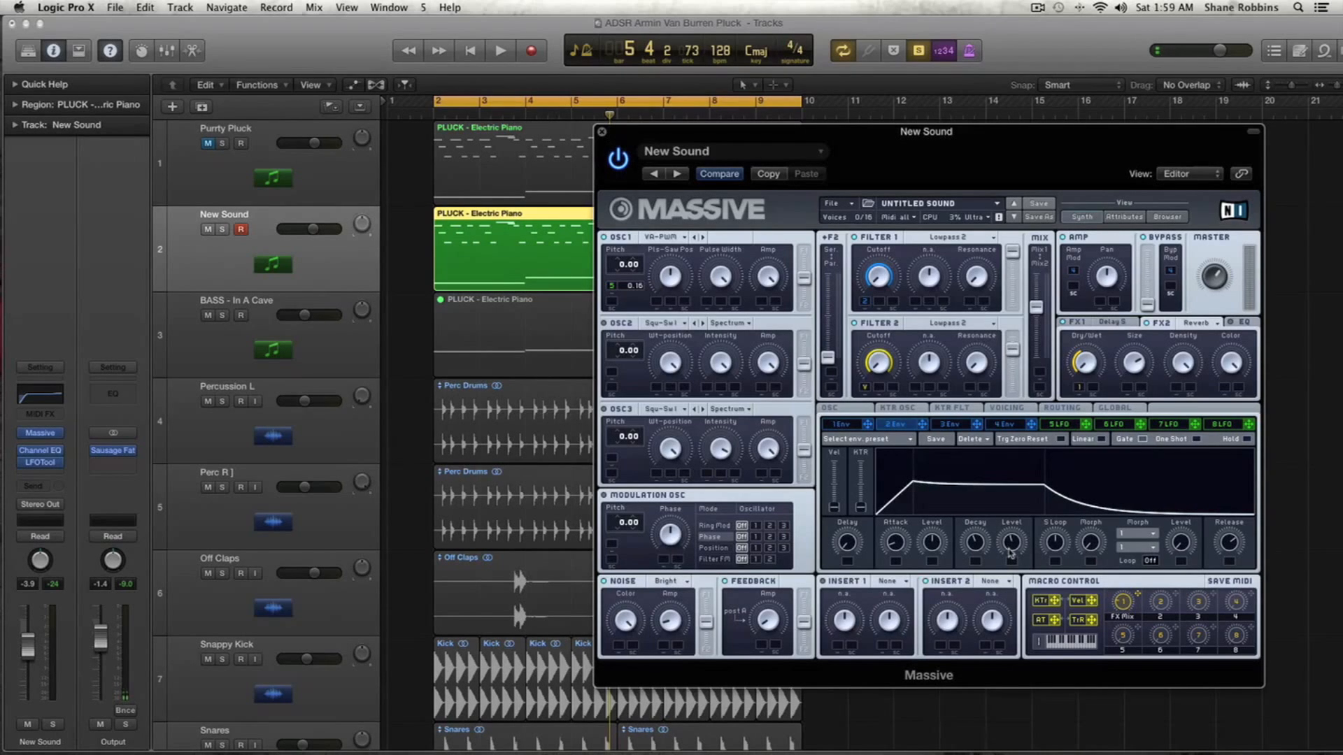
{"action": "key", "text": "space"}
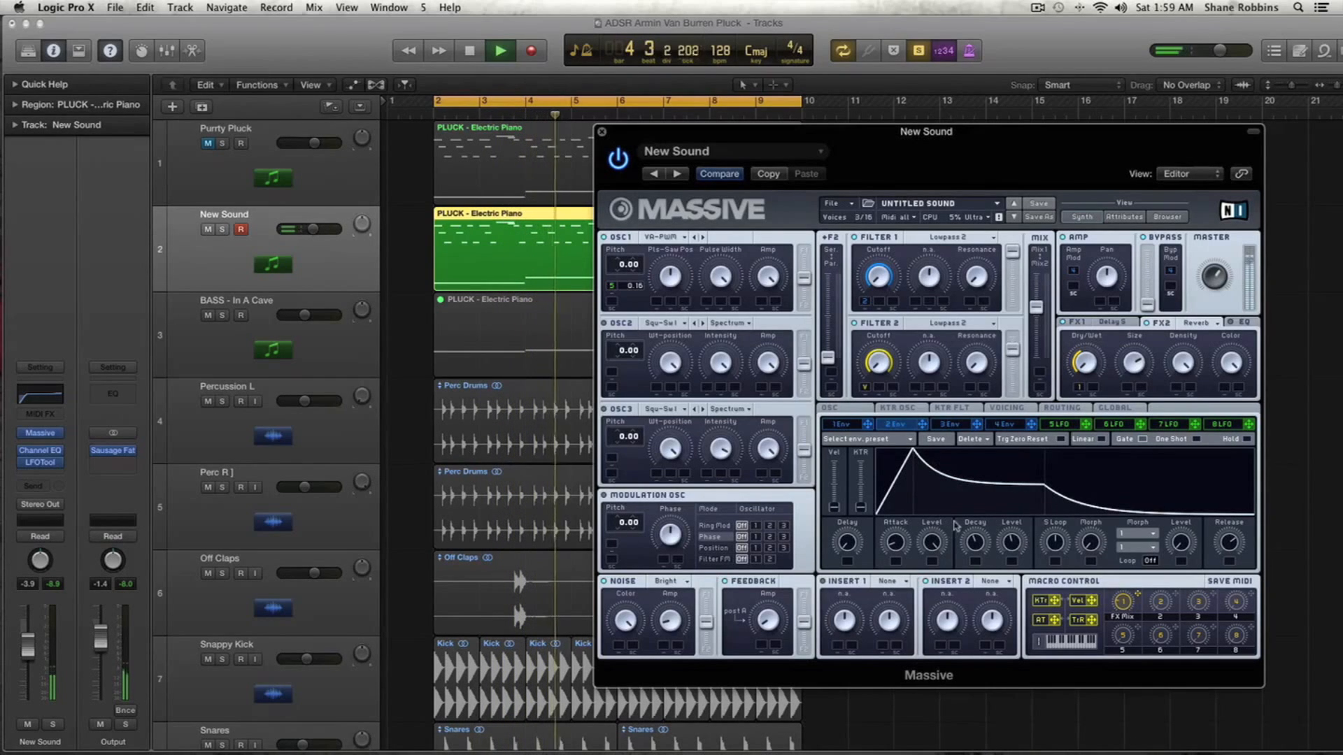
{"action": "key", "text": "space"}
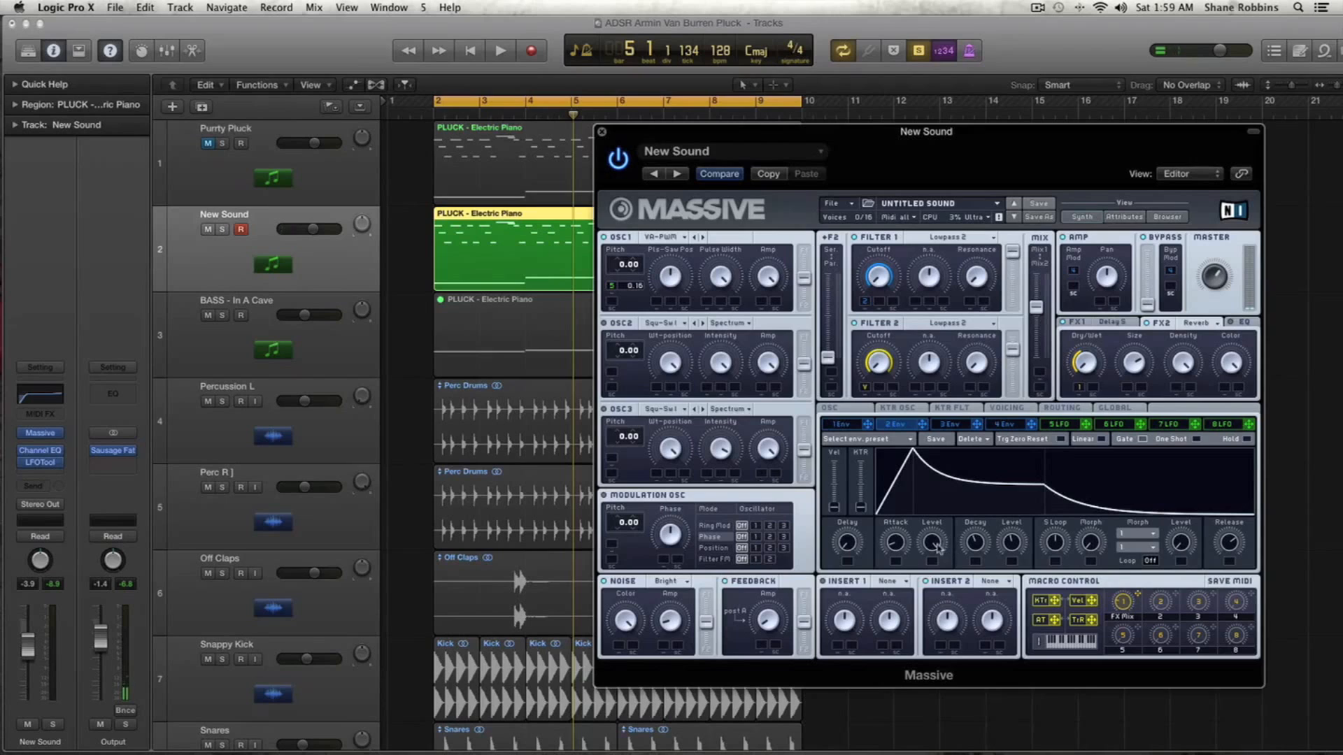
{"action": "key", "text": "space"}
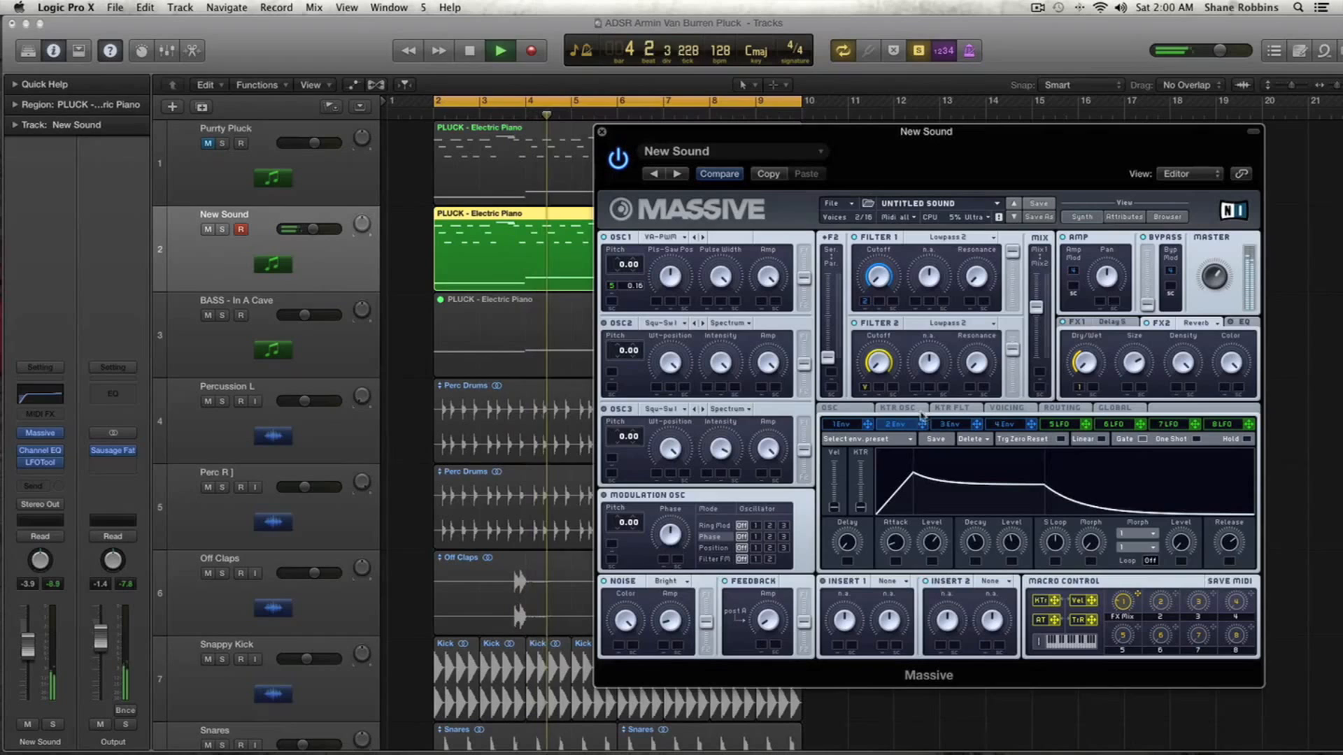
{"action": "key", "text": "space"}
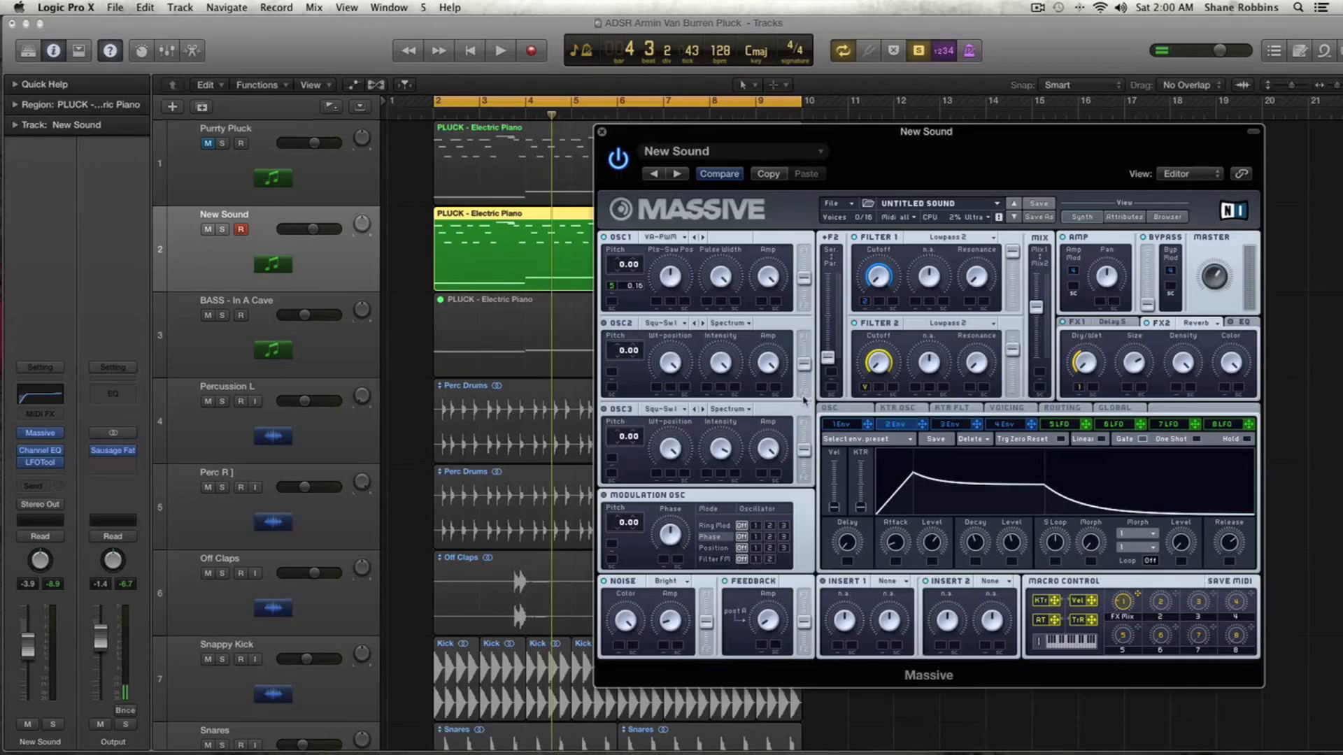
{"action": "key", "text": "space"}
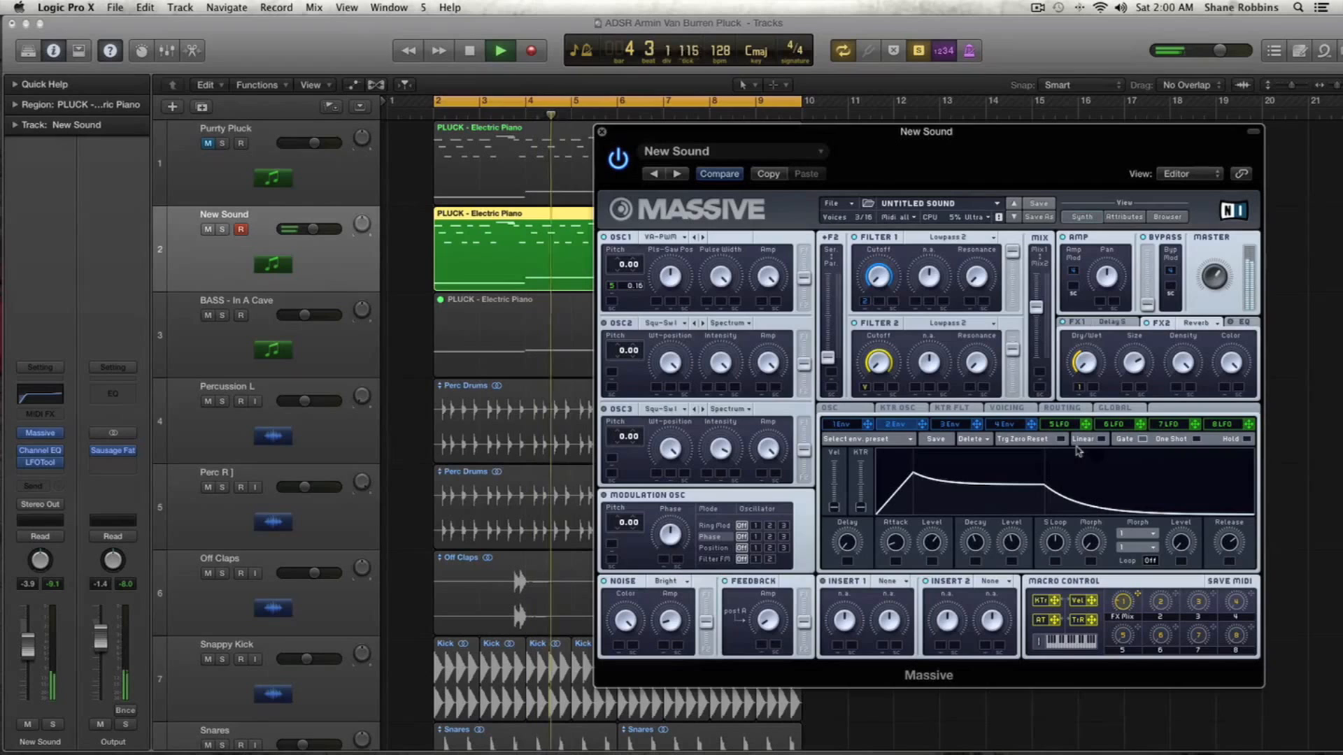
{"action": "left_click_drag", "start_coordinate": [1225, 542], "coordinate": [1225, 551]}
{"action": "key", "text": "space"}
- Open Envelope 4 and reshape it with a lower attack, longer decay and shorter release
{"action": "left_click", "coordinate": [1018, 427]}
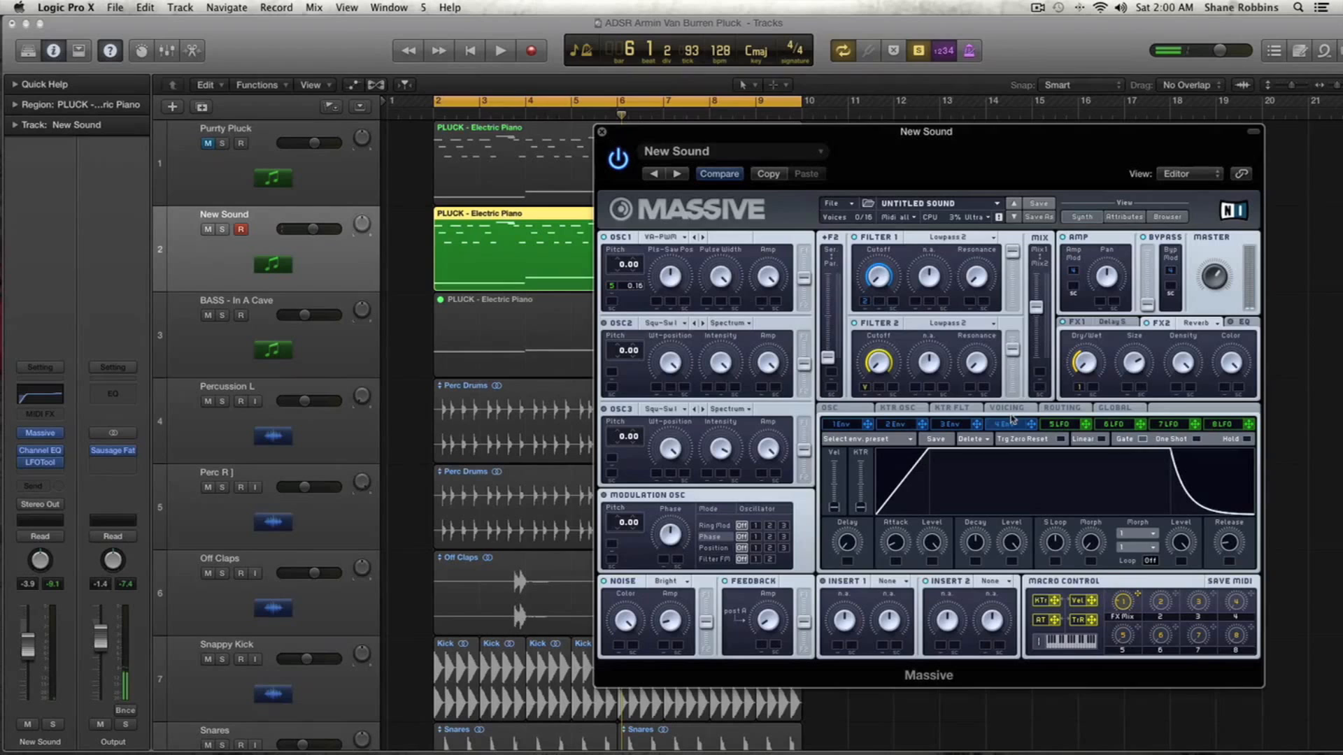
{"action": "left_click_drag", "start_coordinate": [901, 542], "coordinate": [902, 627]}
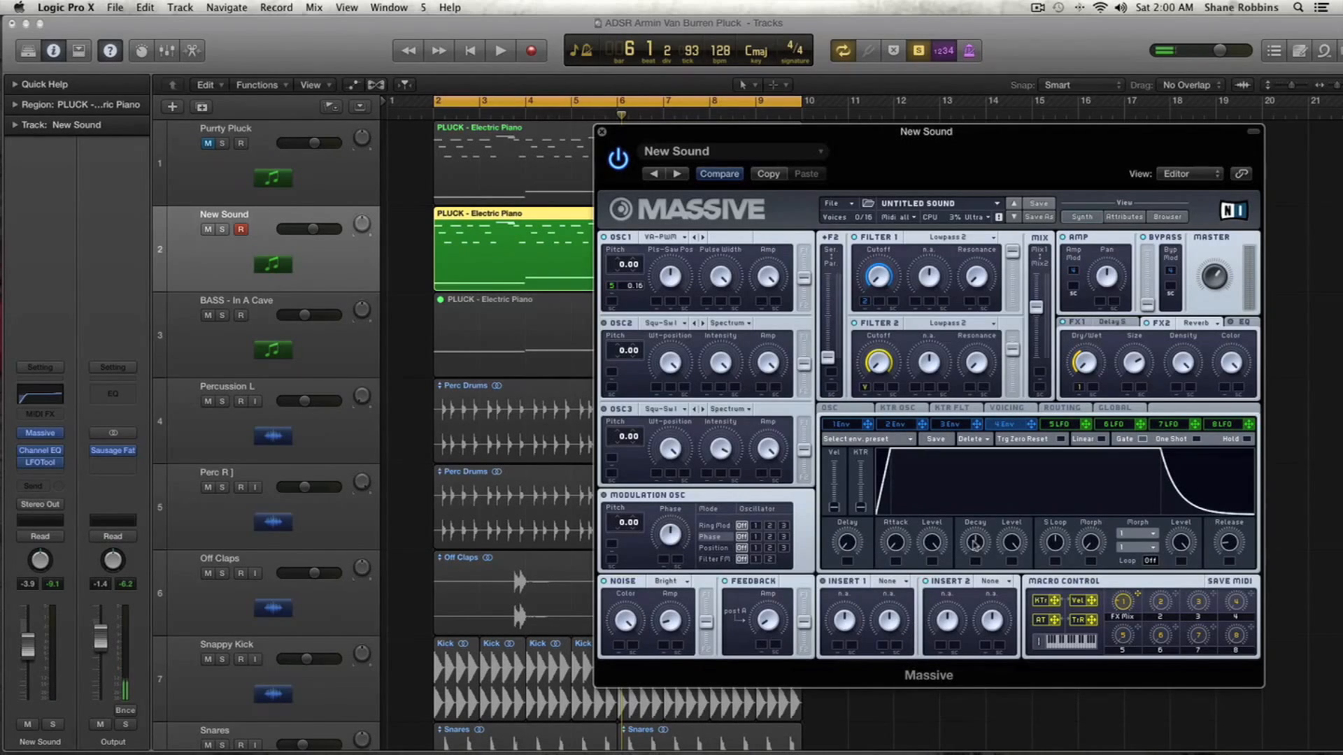
{"action": "left_click_drag", "start_coordinate": [974, 544], "coordinate": [1009, 608]}
{"action": "left_click_drag", "start_coordinate": [1238, 552], "coordinate": [1225, 509]}
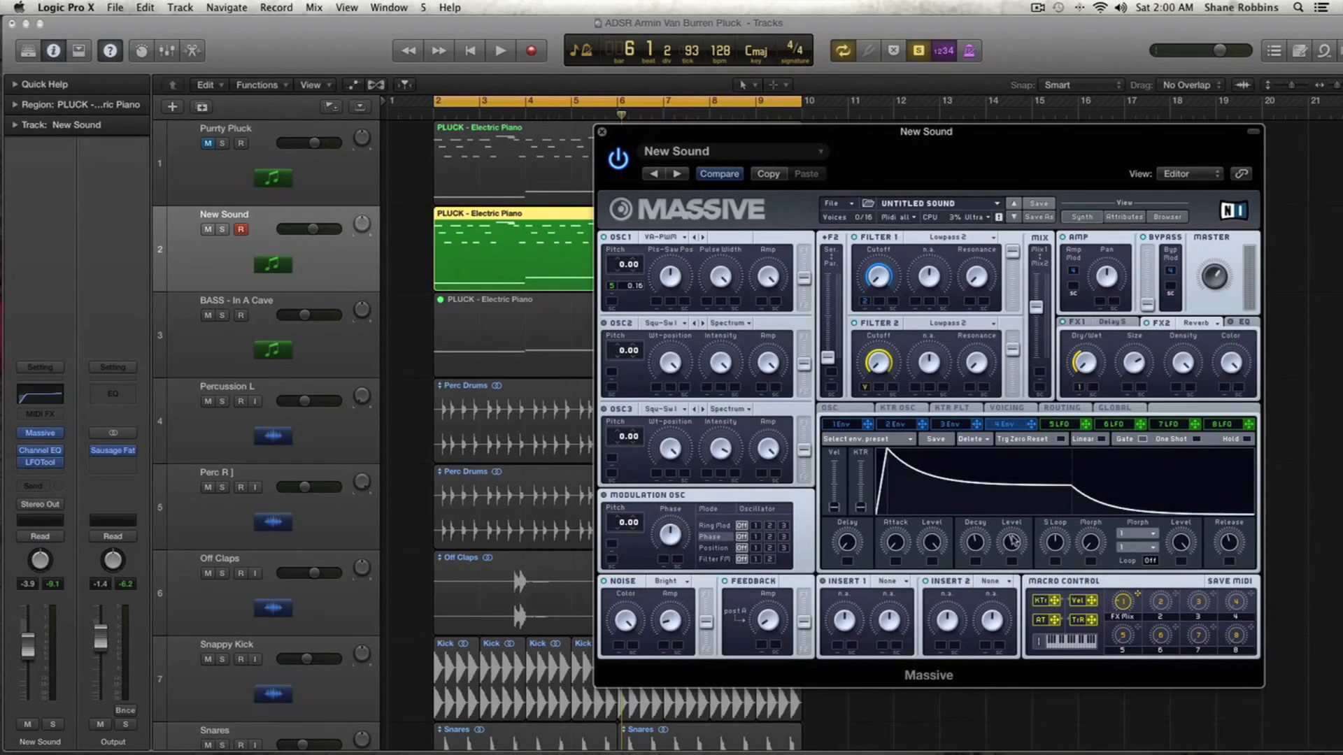
- Fine-tune Envelope 4's level and release knobs while playing back the New Sound track
{"action": "left_click_drag", "start_coordinate": [1015, 541], "coordinate": [982, 547]}
{"action": "key", "text": "space"}
{"action": "left_click_drag", "start_coordinate": [1232, 542], "coordinate": [1228, 553]}
{"action": "key", "text": "space"}
{"action": "key", "text": "space"}
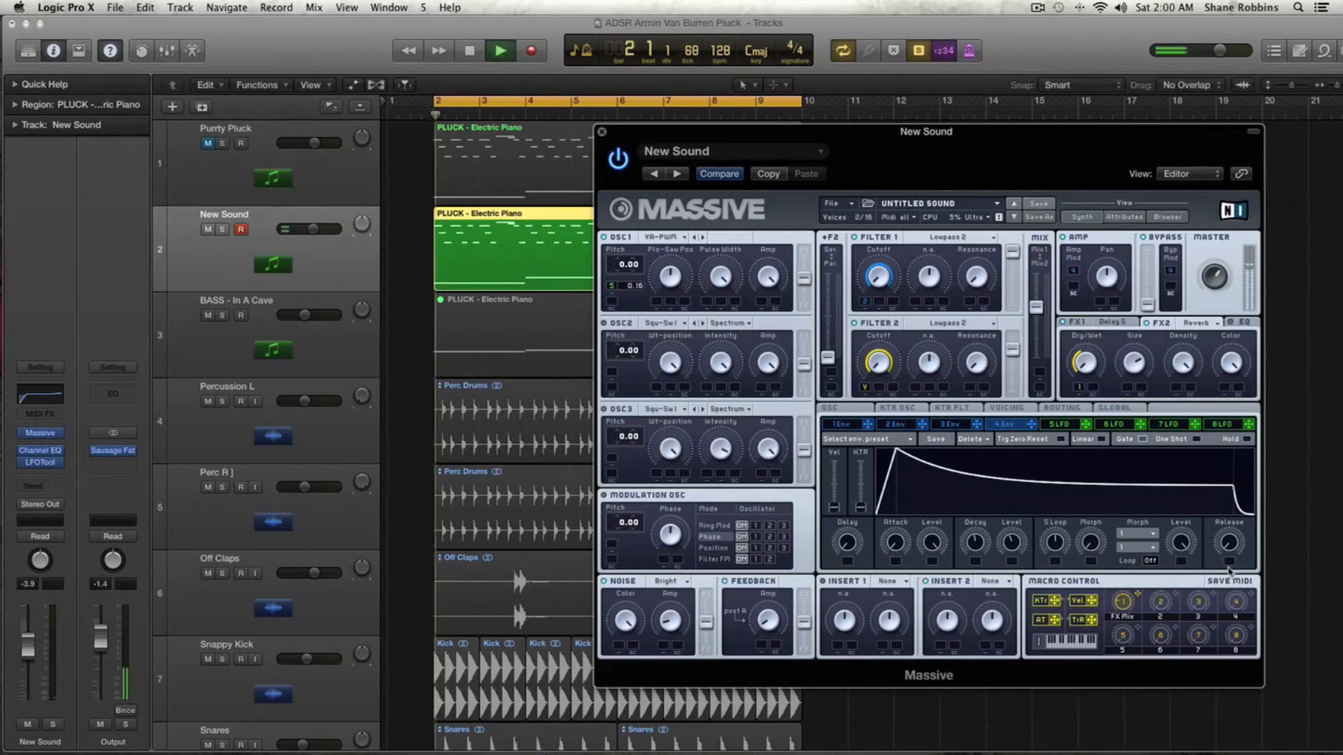
{"action": "key", "text": "space"}
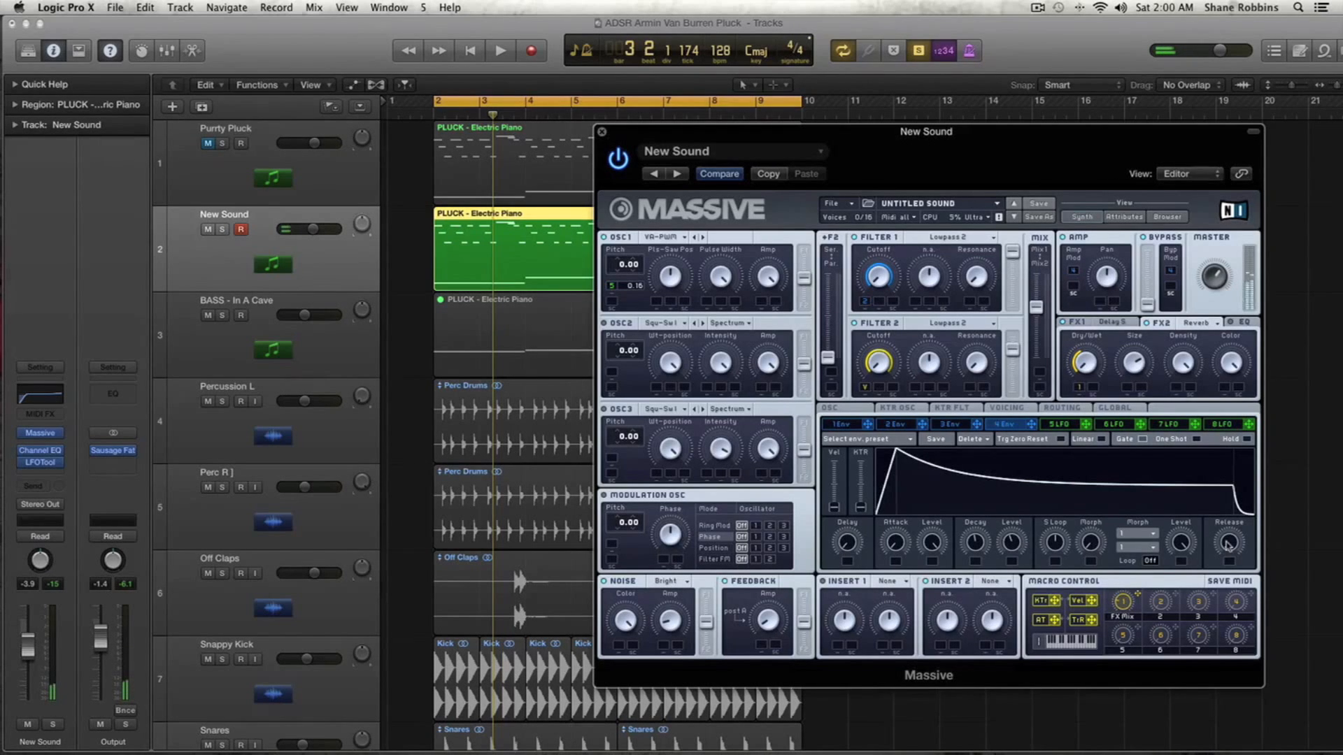
{"action": "left_click_drag", "start_coordinate": [1229, 550], "coordinate": [1231, 501]}
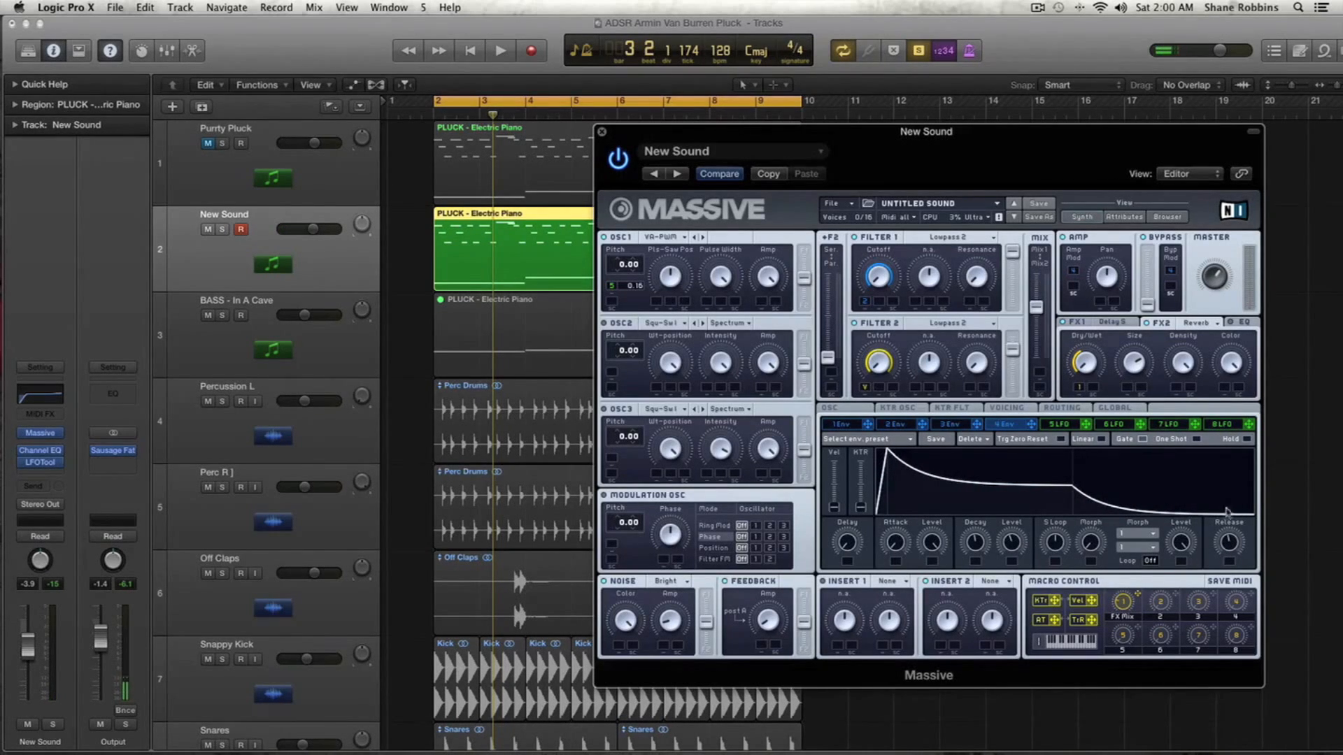
{"action": "left_click_drag", "start_coordinate": [1229, 538], "coordinate": [1230, 541]}
{"action": "key", "text": "space"}
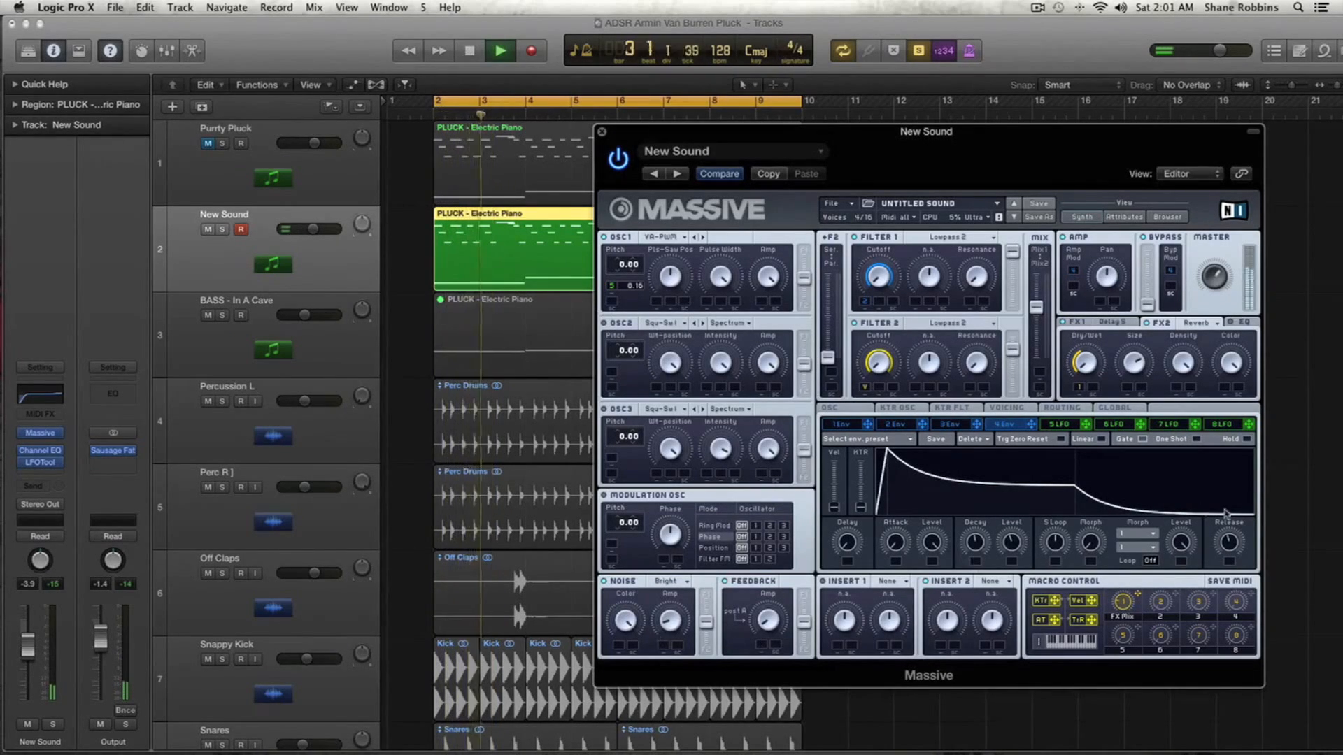
{"action": "left_click_drag", "start_coordinate": [1231, 542], "coordinate": [1232, 516]}
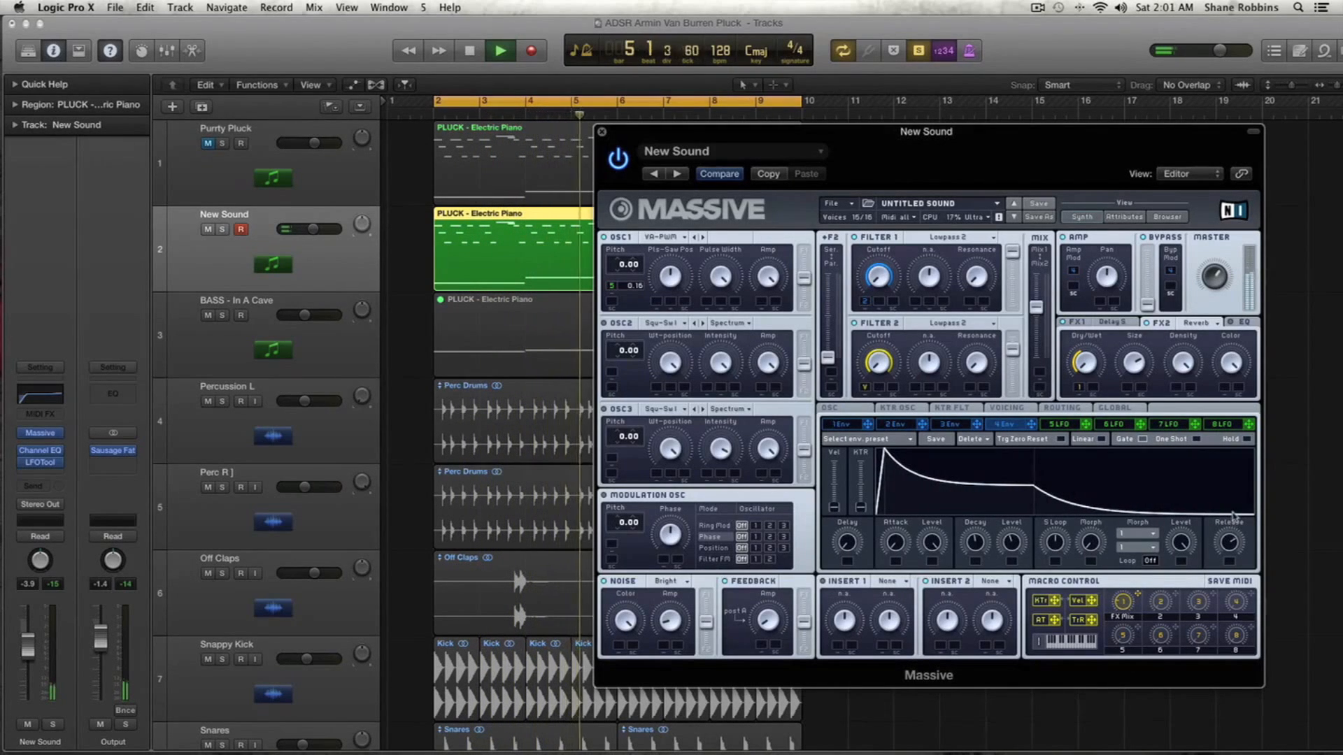
{"action": "left_click_drag", "start_coordinate": [1232, 516], "coordinate": [1226, 526]}
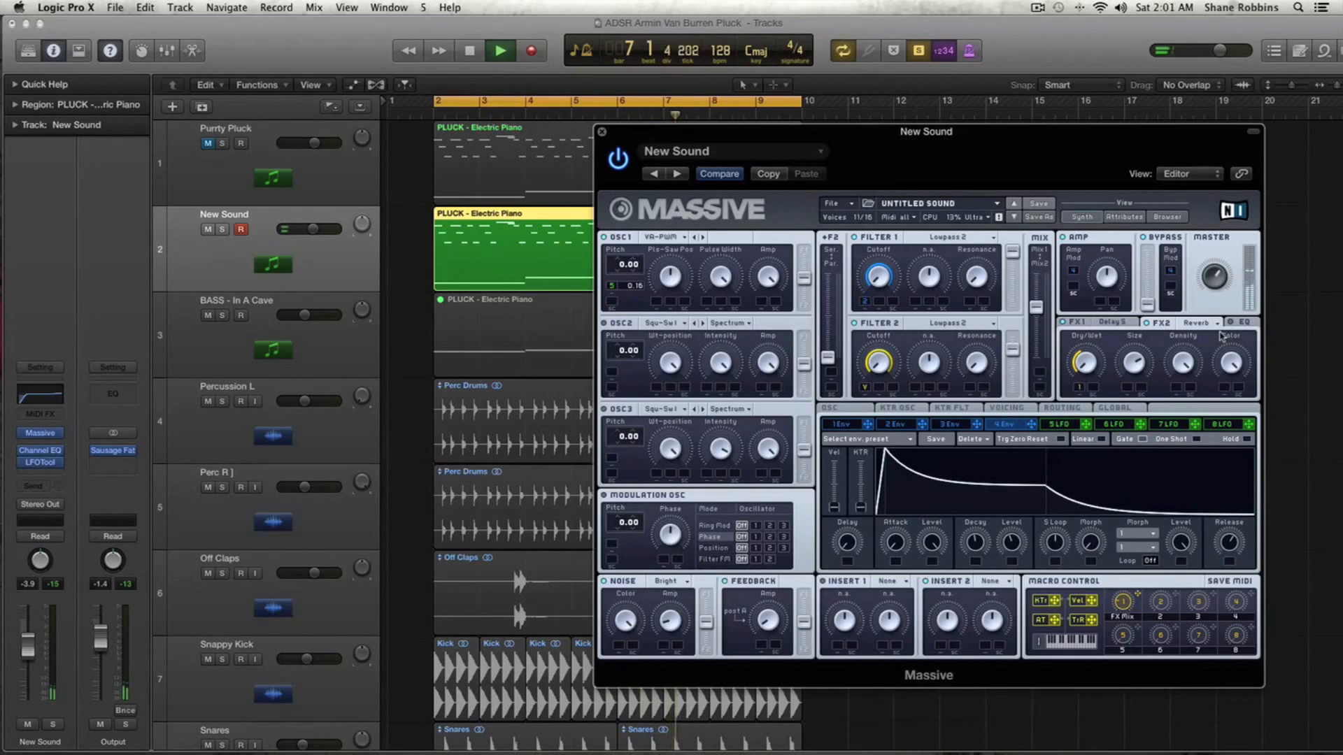
{"action": "key", "text": "space"}
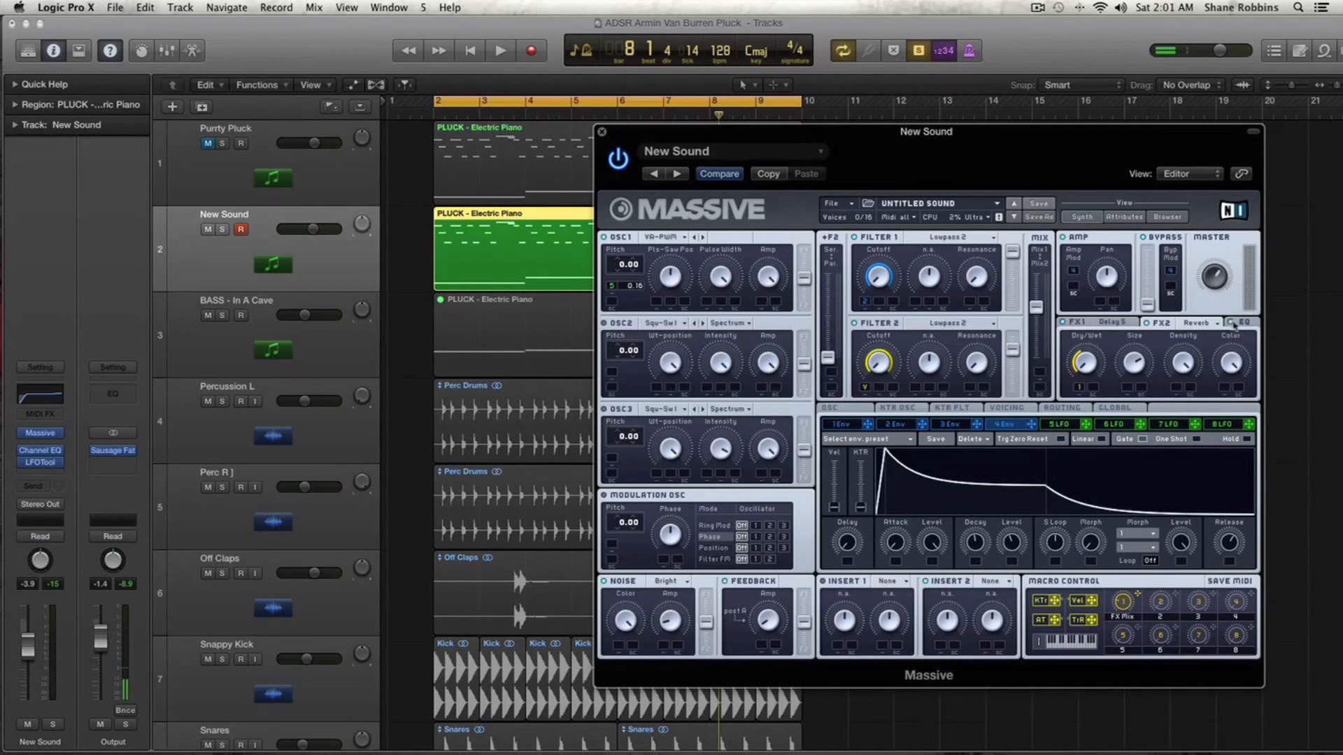
- Show the EQ effect page and slightly nudge Envelope 4's attack during playback
{"action": "left_click", "coordinate": [1234, 323]}
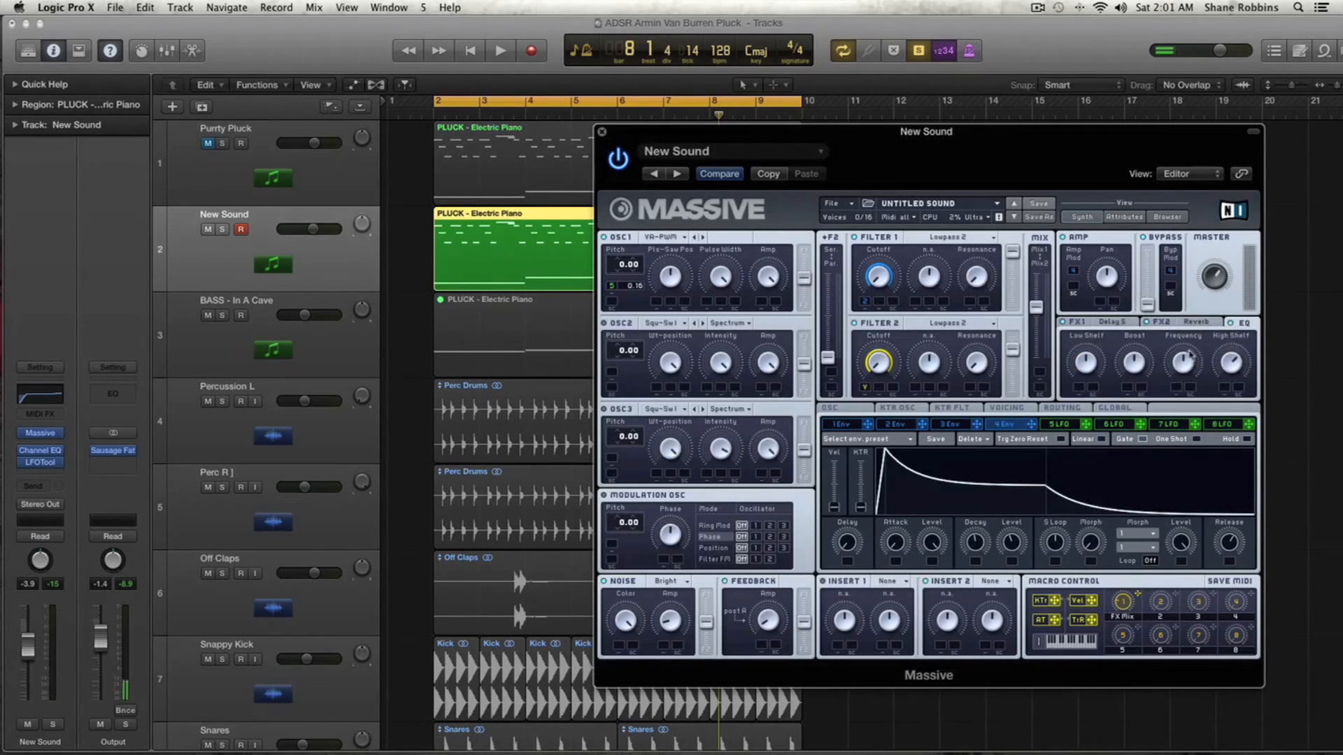
{"action": "key", "text": "space"}
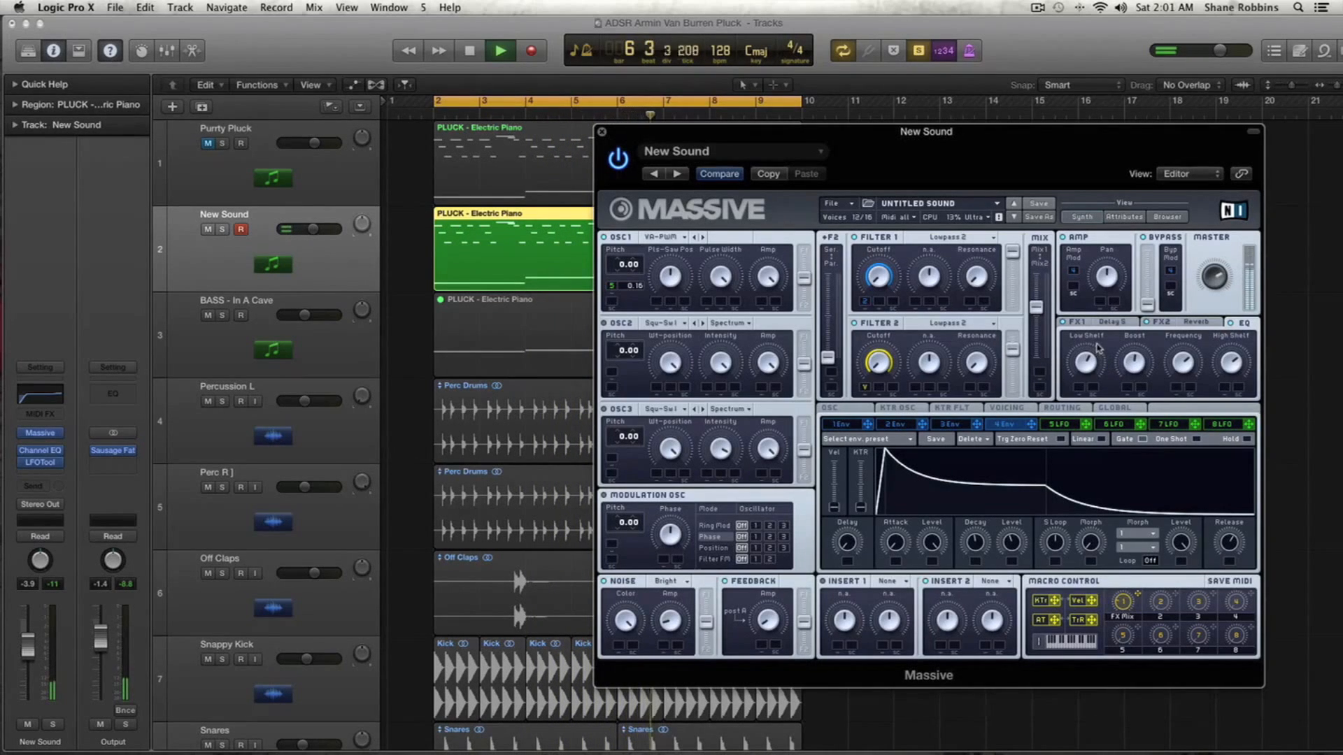
{"action": "left_click_drag", "start_coordinate": [904, 546], "coordinate": [904, 548]}
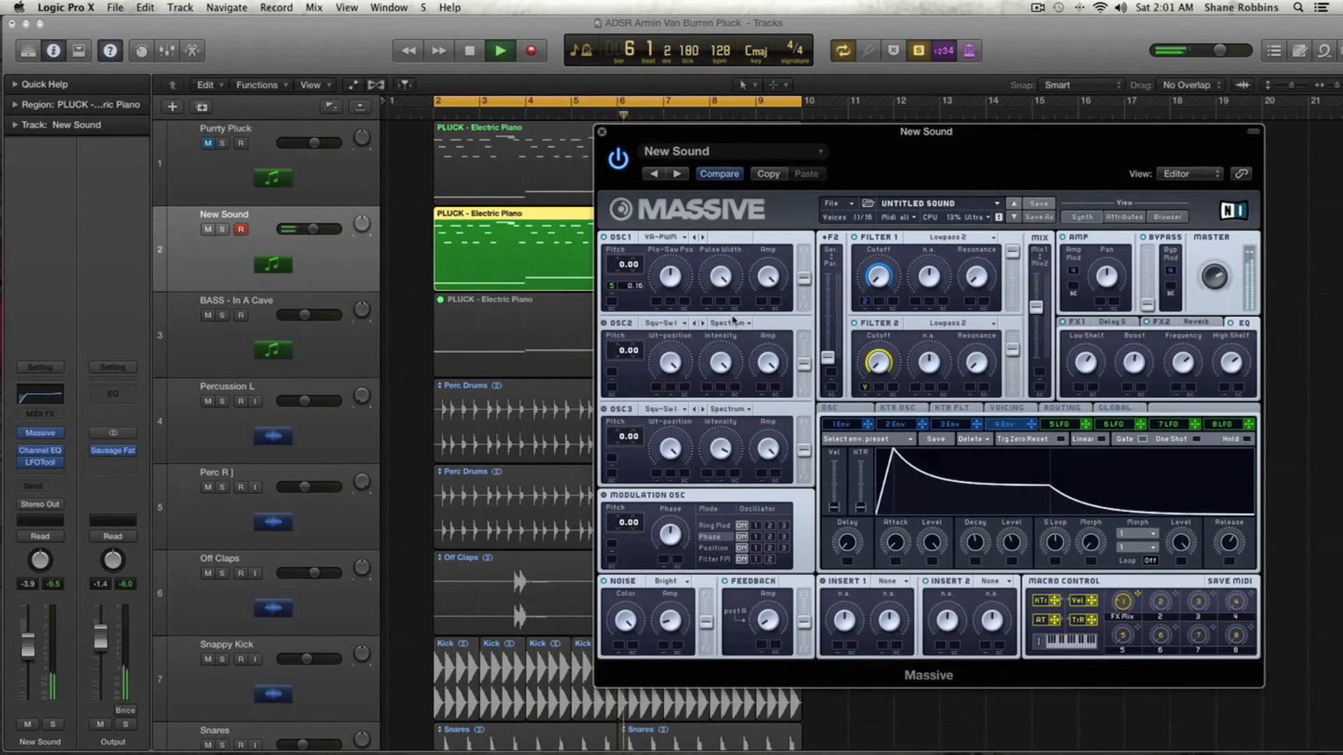
{"action": "key", "text": "space"}
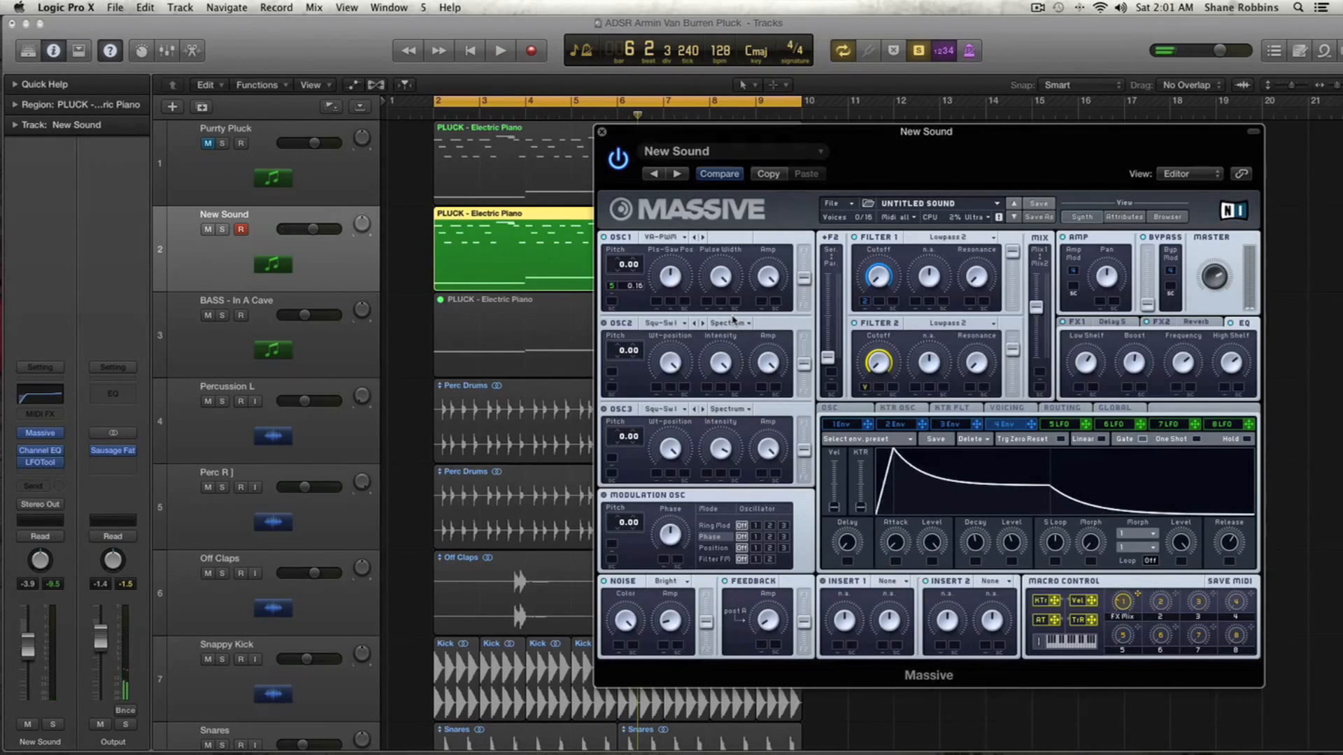
- Set Filter 2's type to Daft
{"action": "left_click_drag", "start_coordinate": [704, 150], "coordinate": [540, 166]}
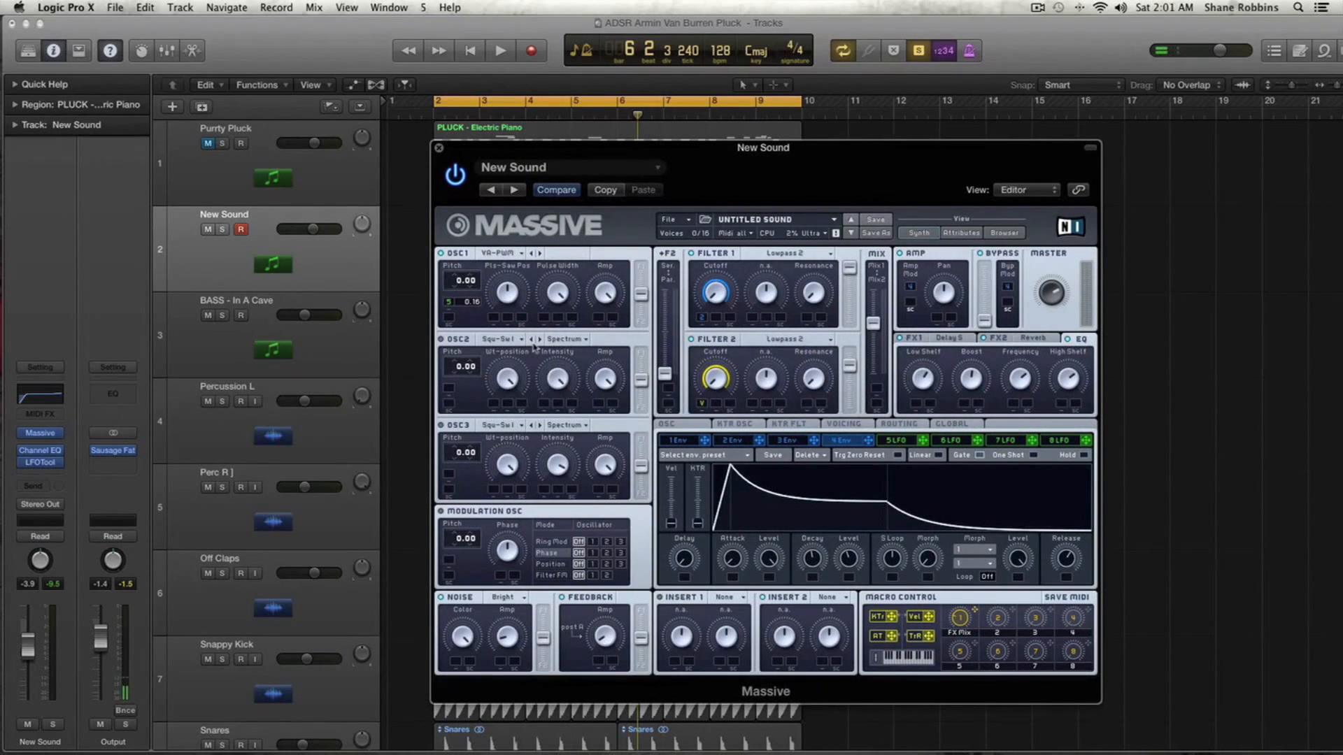
{"action": "left_click", "coordinate": [779, 344]}
{"action": "left_click", "coordinate": [774, 428]}
- Audition the pluck by repeatedly starting and stopping playback
{"action": "key", "text": "space"}
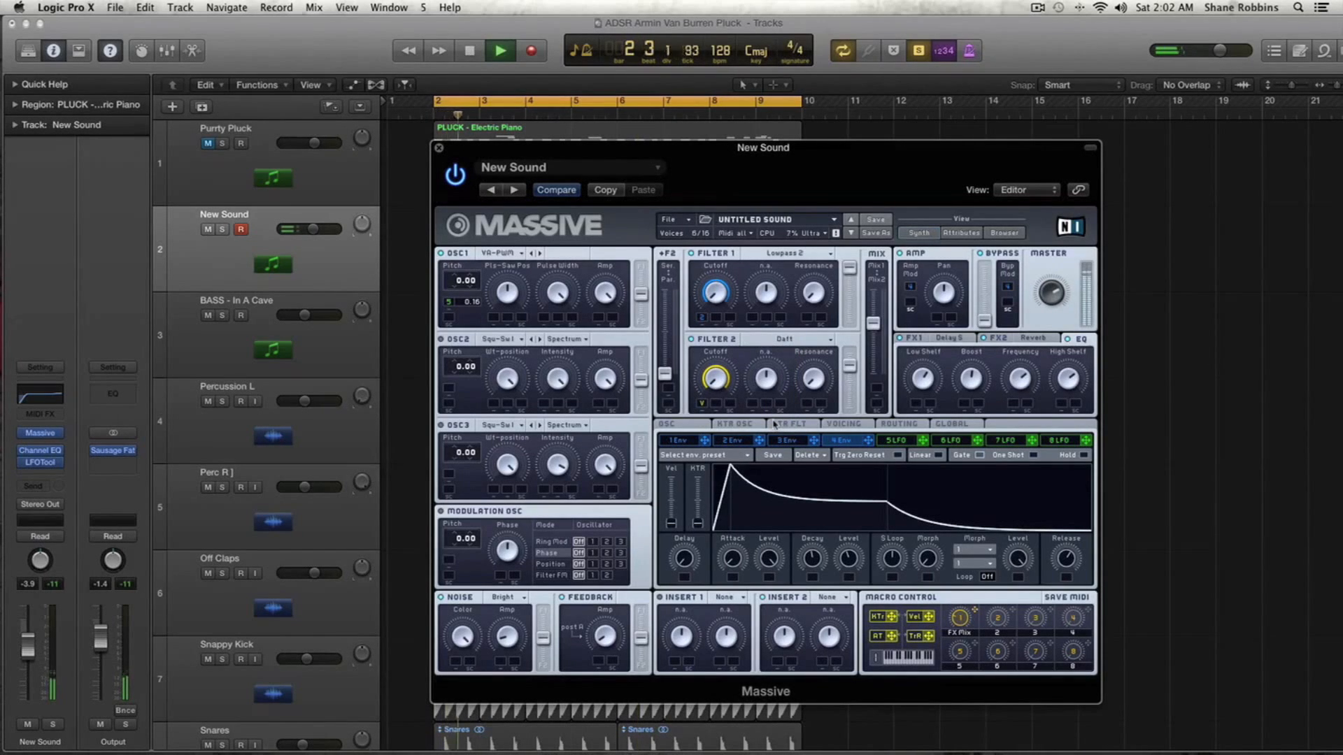
{"action": "key", "text": "space"}
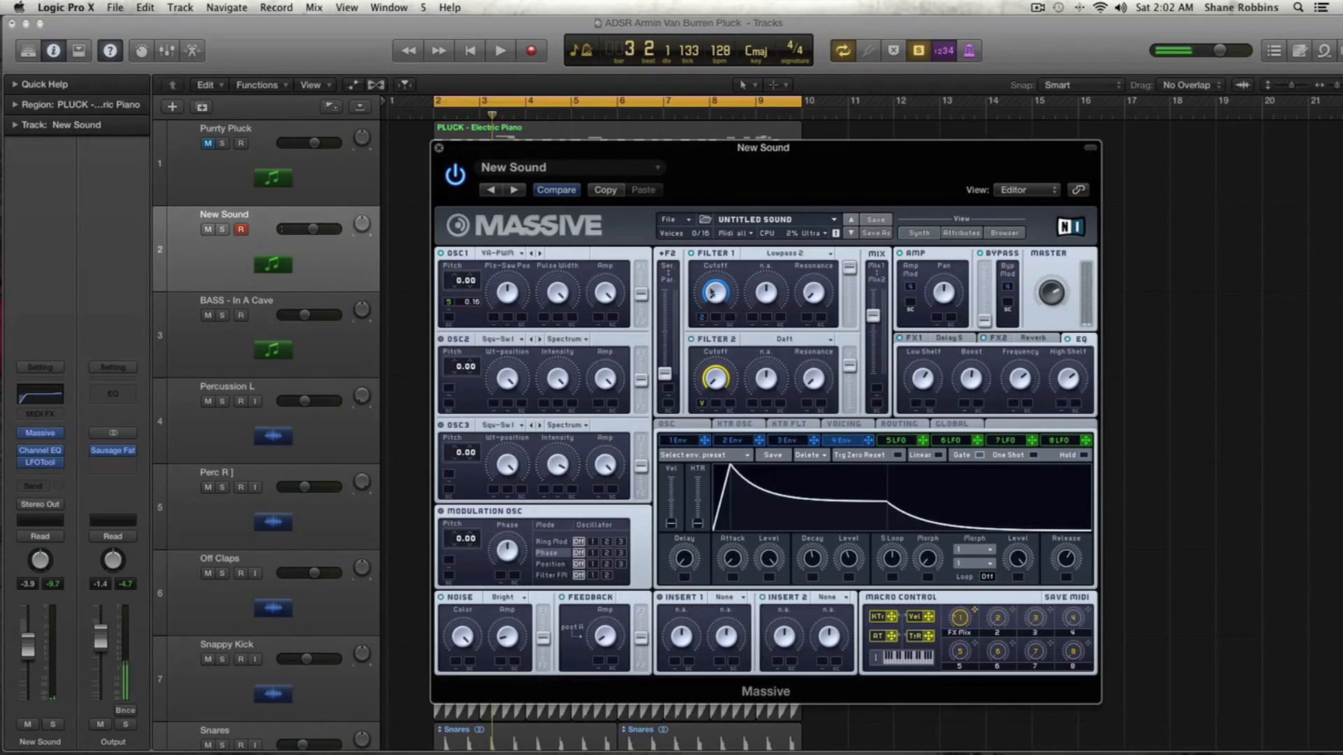
{"action": "key", "text": "space"}
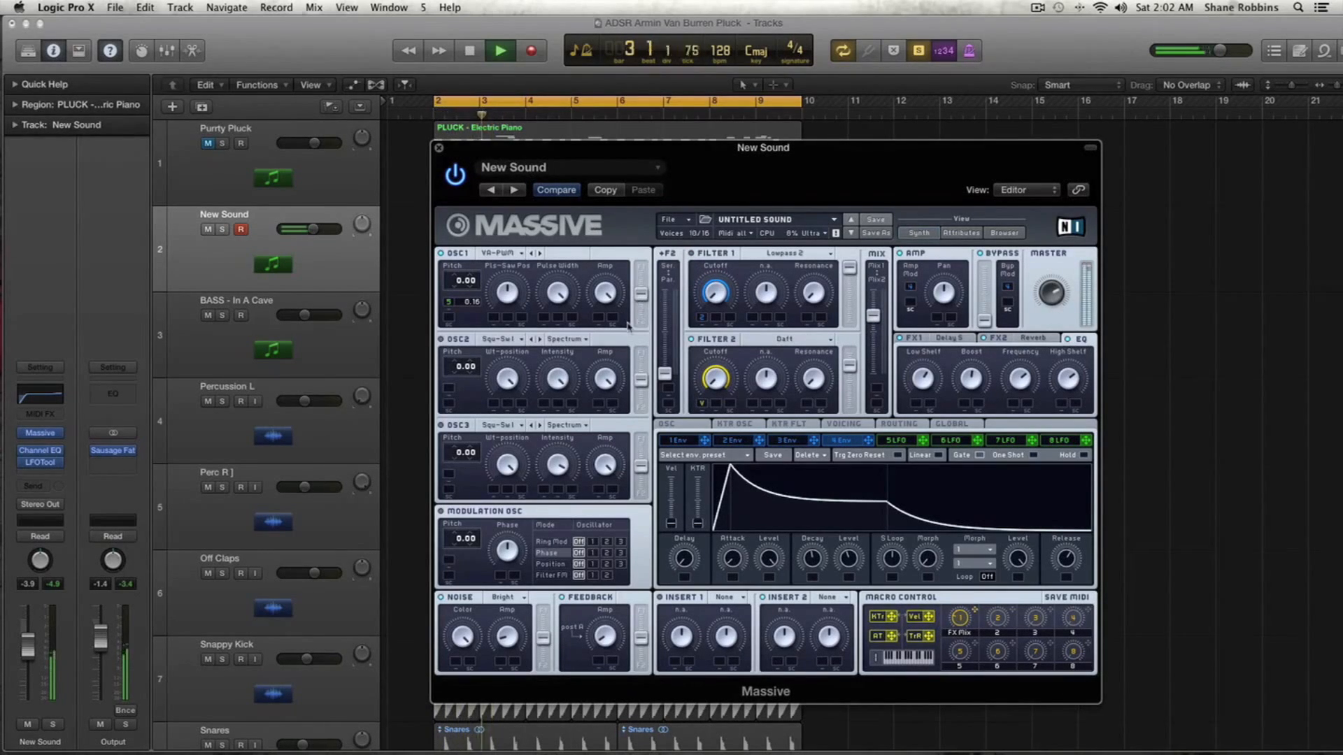
{"action": "key", "text": "space"}
{"action": "key", "text": "space"}
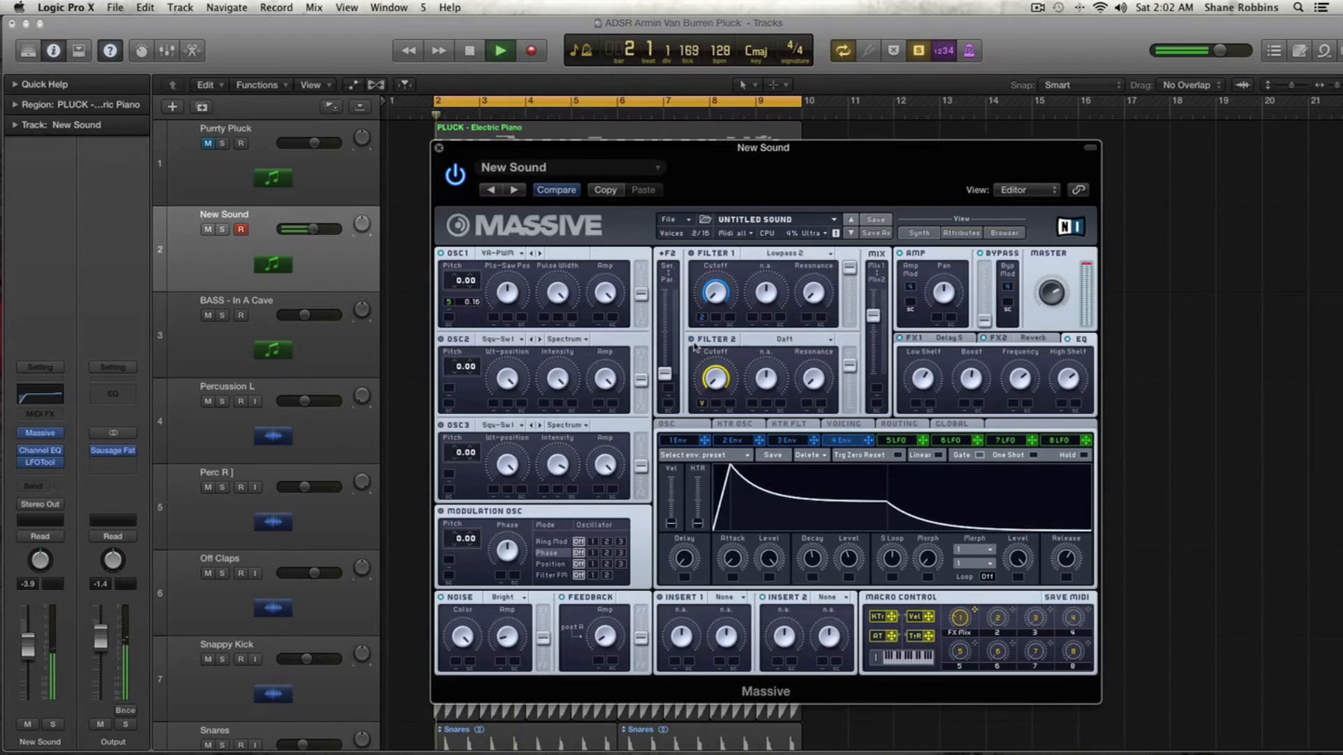
{"action": "key", "text": "space"}
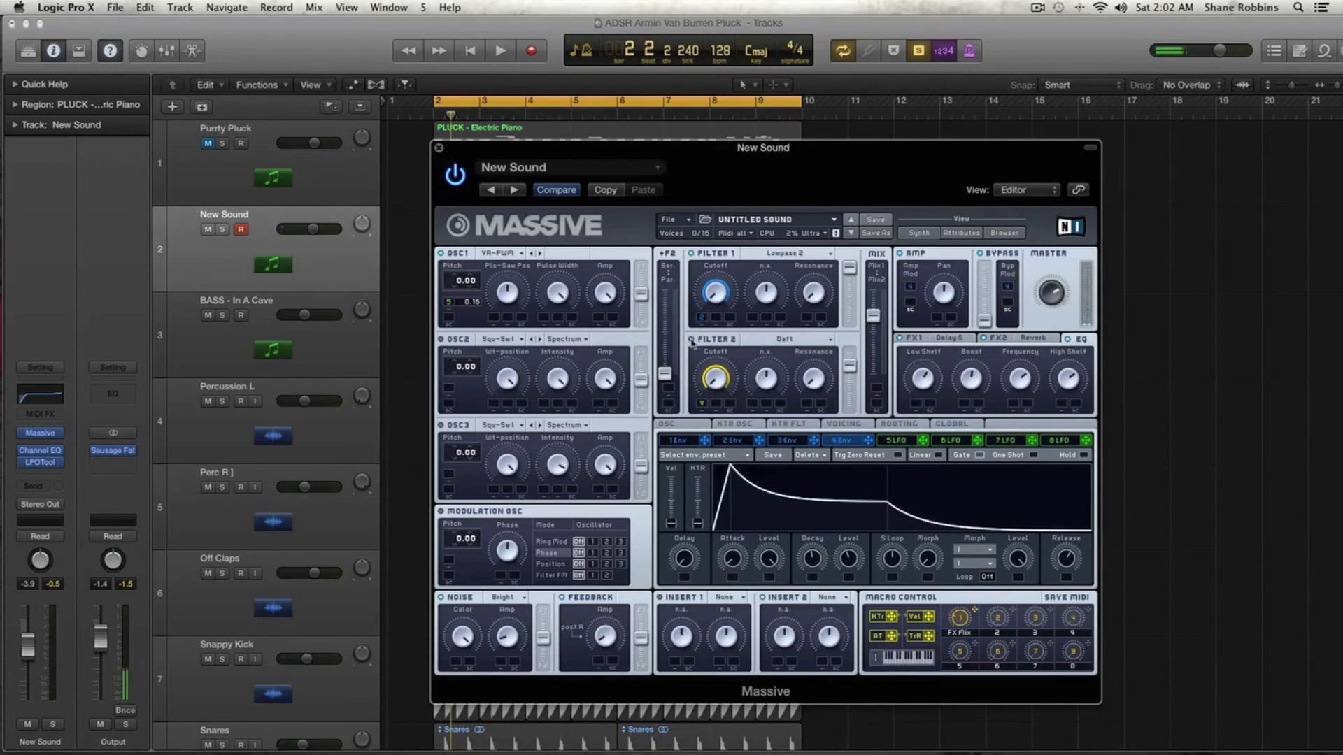
{"action": "key", "text": "space"}
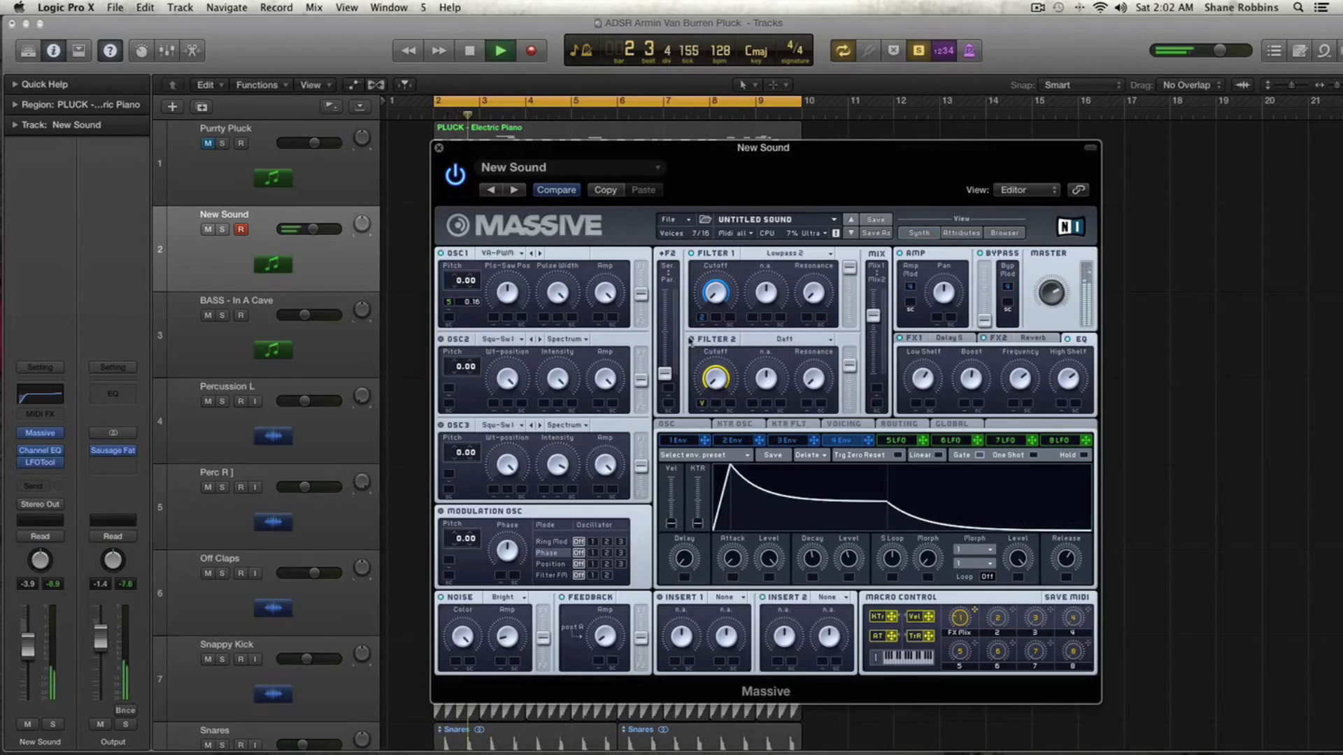
{"action": "key", "text": "space"}
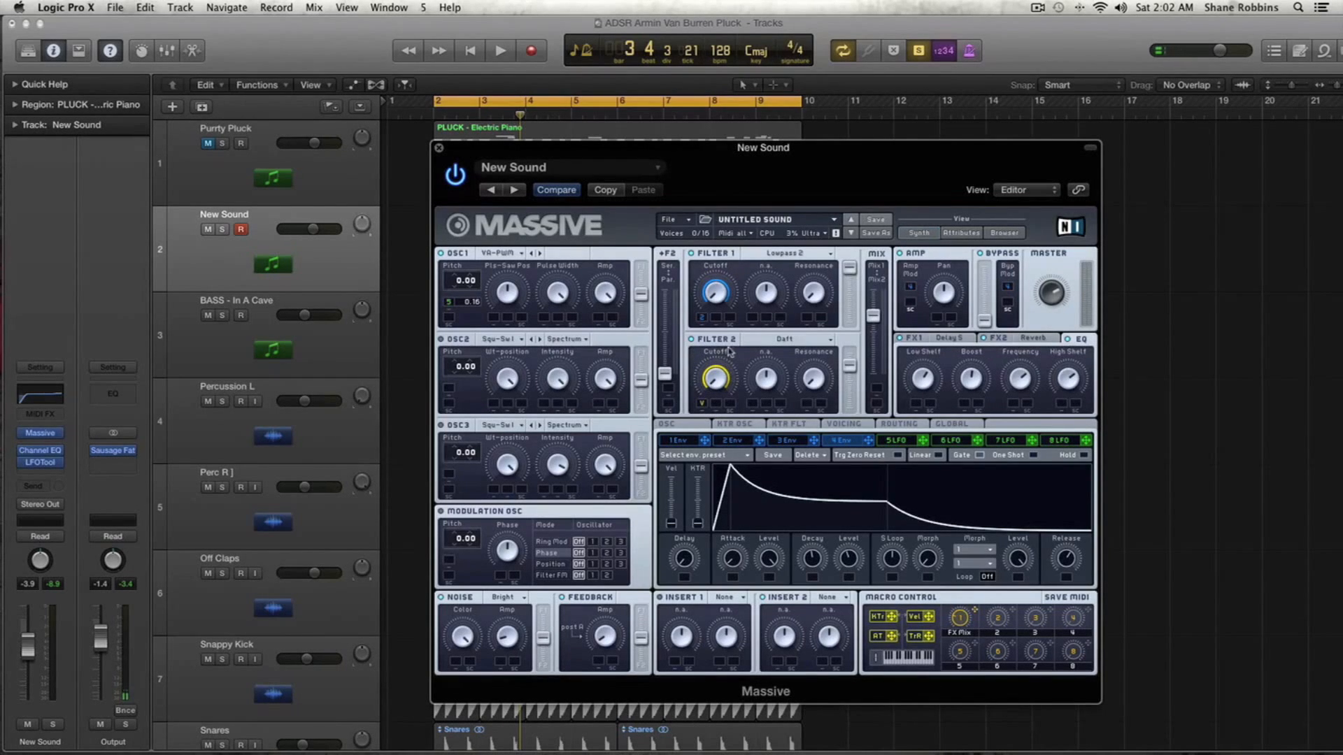
{"action": "key", "text": "space"}
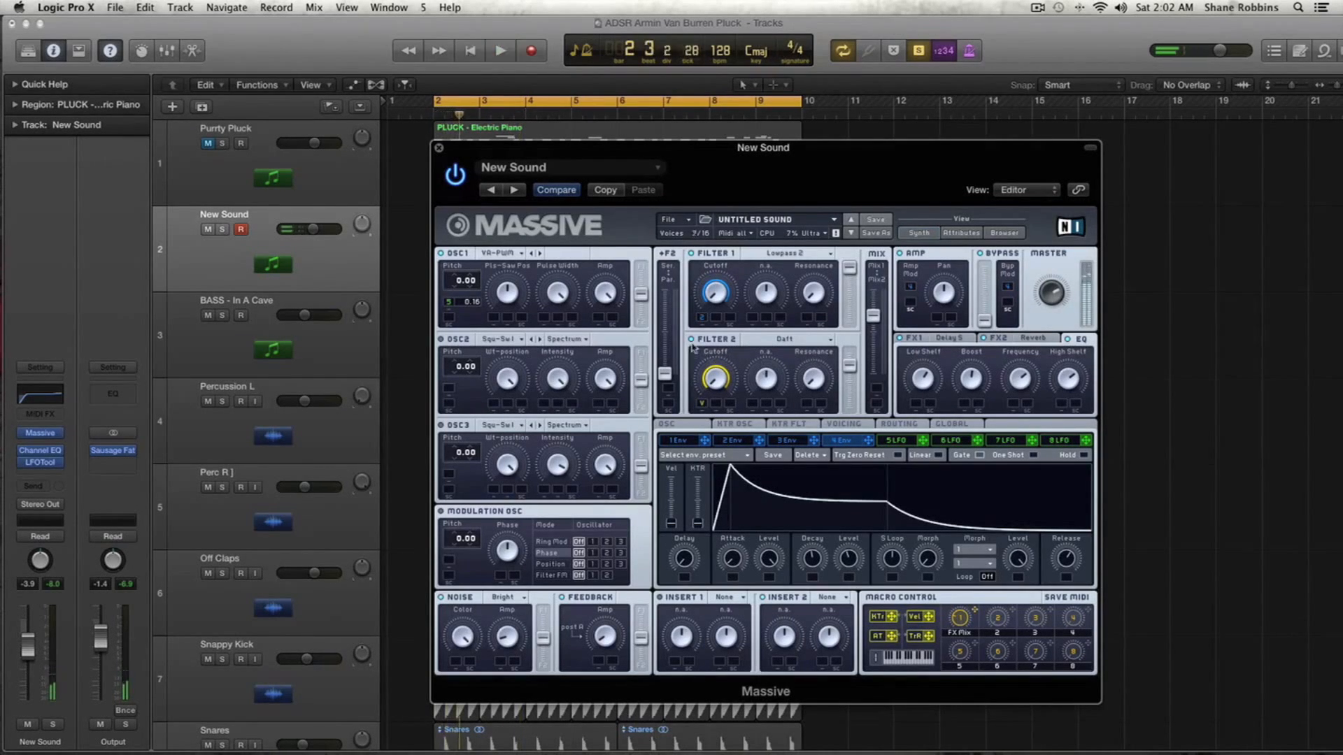
{"action": "key", "text": "space"}
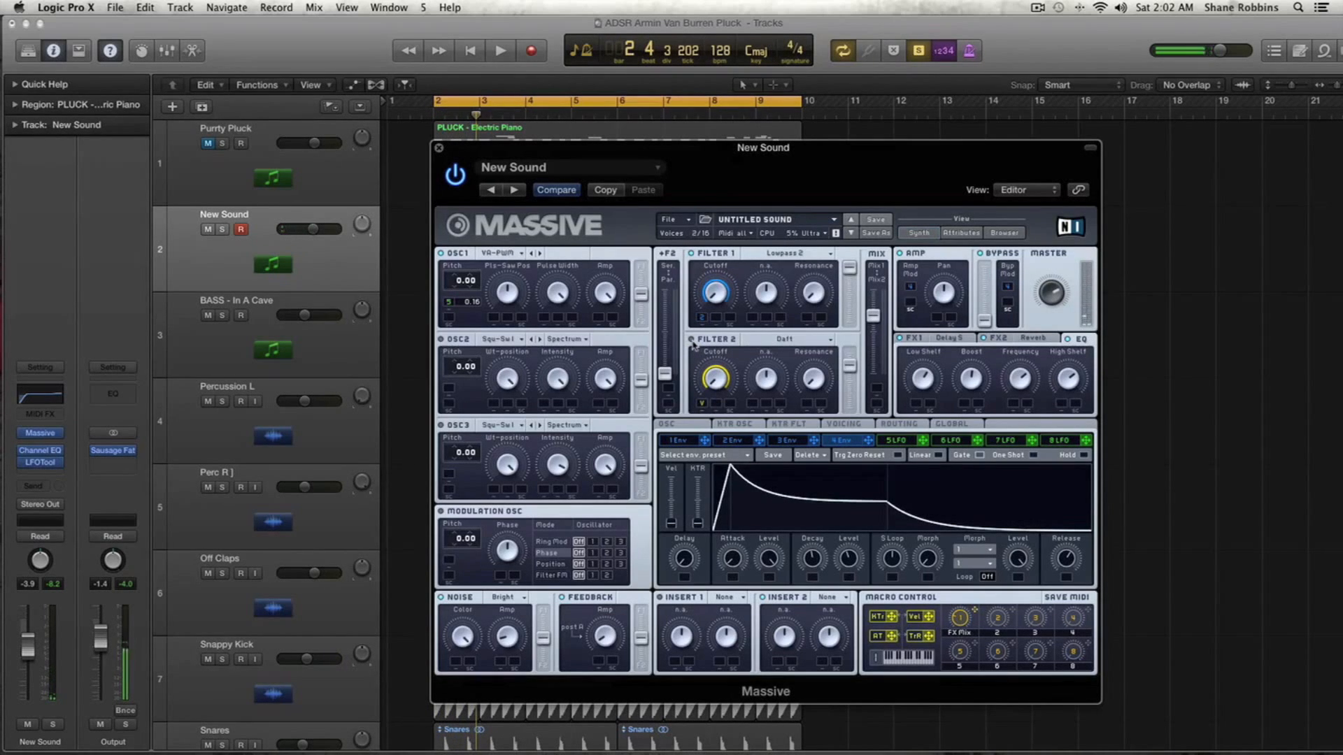
{"action": "key", "text": "space"}
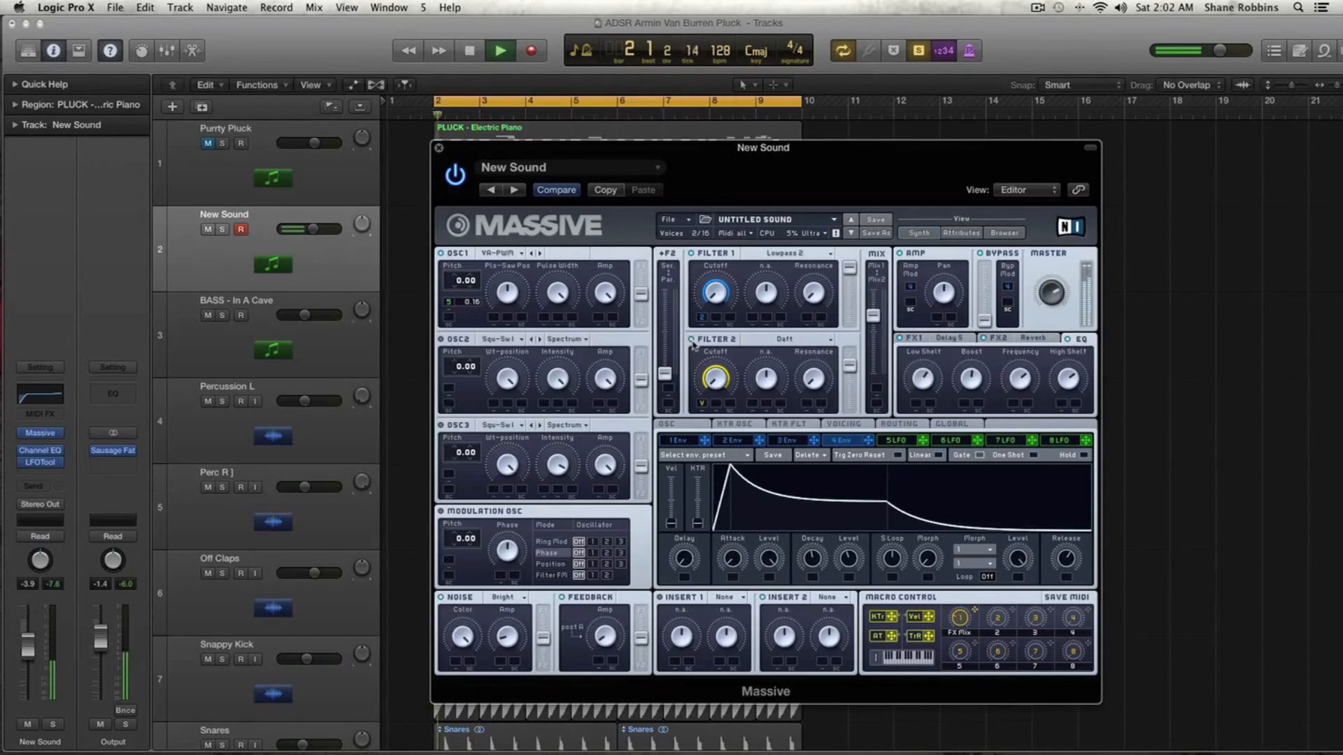
{"action": "key", "text": "space"}
- Set Filter 2's type to Scream and assign modulation, including velocity, to its Scream and Resonance knobs
{"action": "left_click", "coordinate": [793, 344]}
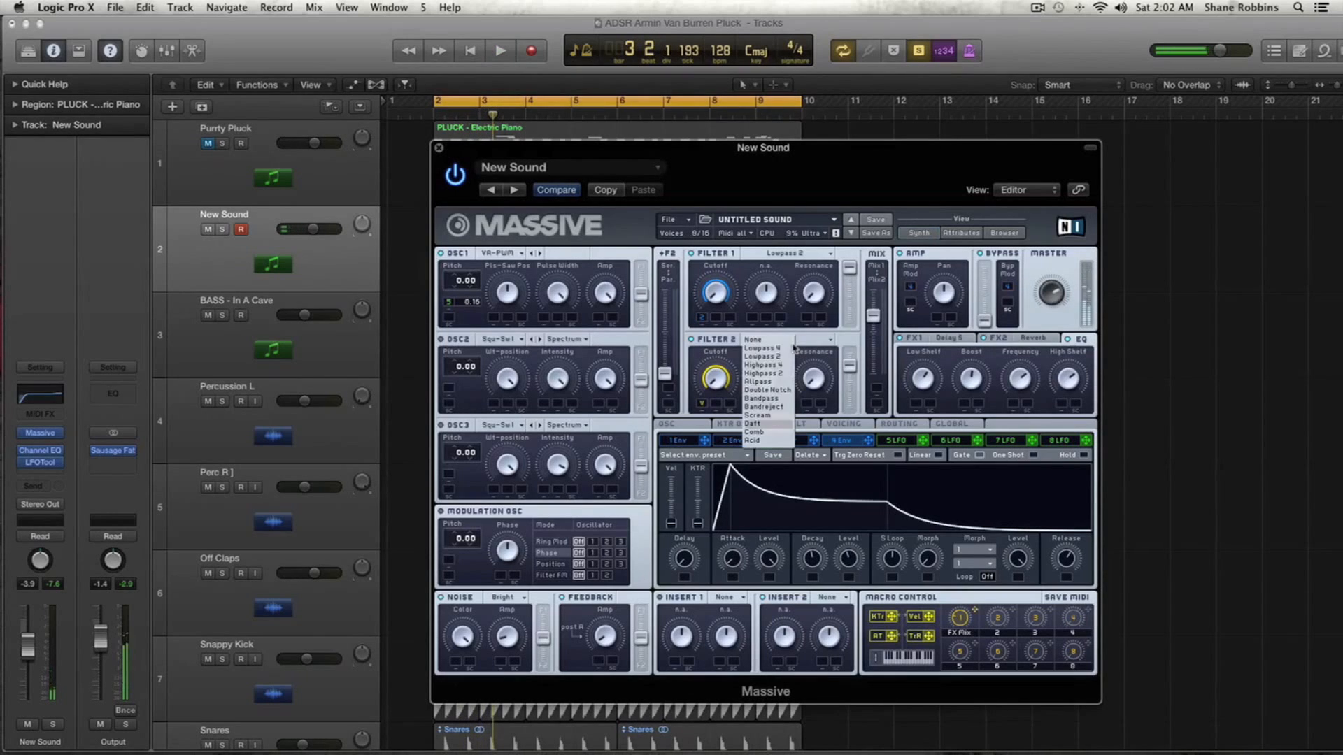
{"action": "left_click", "coordinate": [766, 414]}
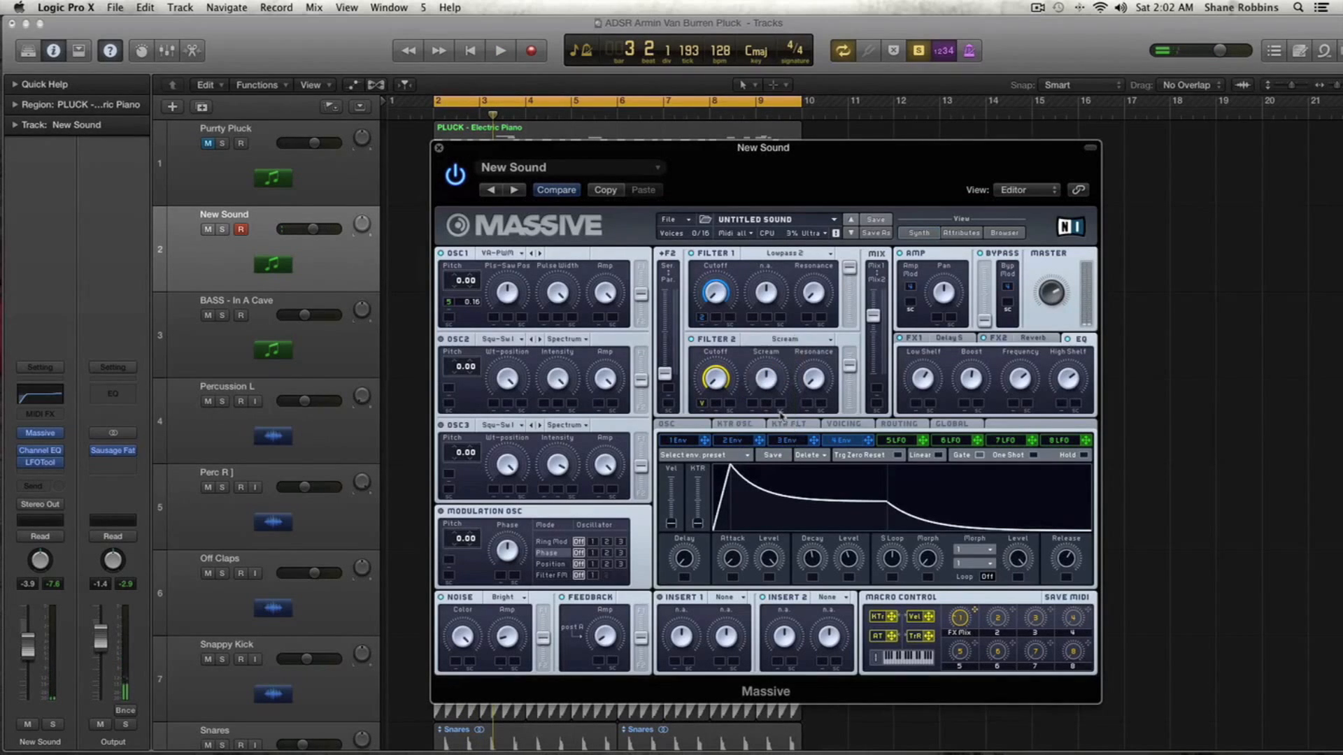
{"action": "key", "text": "space"}
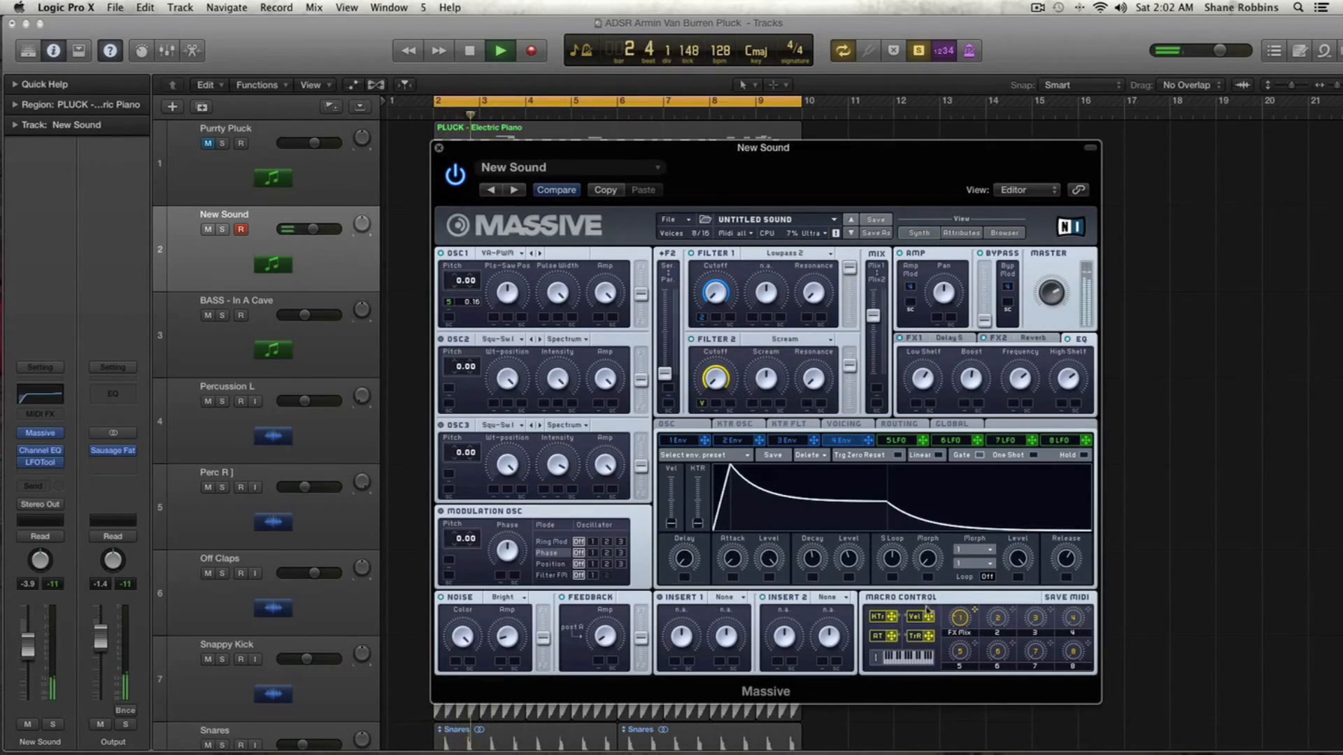
{"action": "left_click_drag", "start_coordinate": [827, 488], "coordinate": [771, 442]}
{"action": "left_click_drag", "start_coordinate": [929, 617], "coordinate": [807, 405]}
{"action": "left_click_drag", "start_coordinate": [807, 405], "coordinate": [809, 454]}
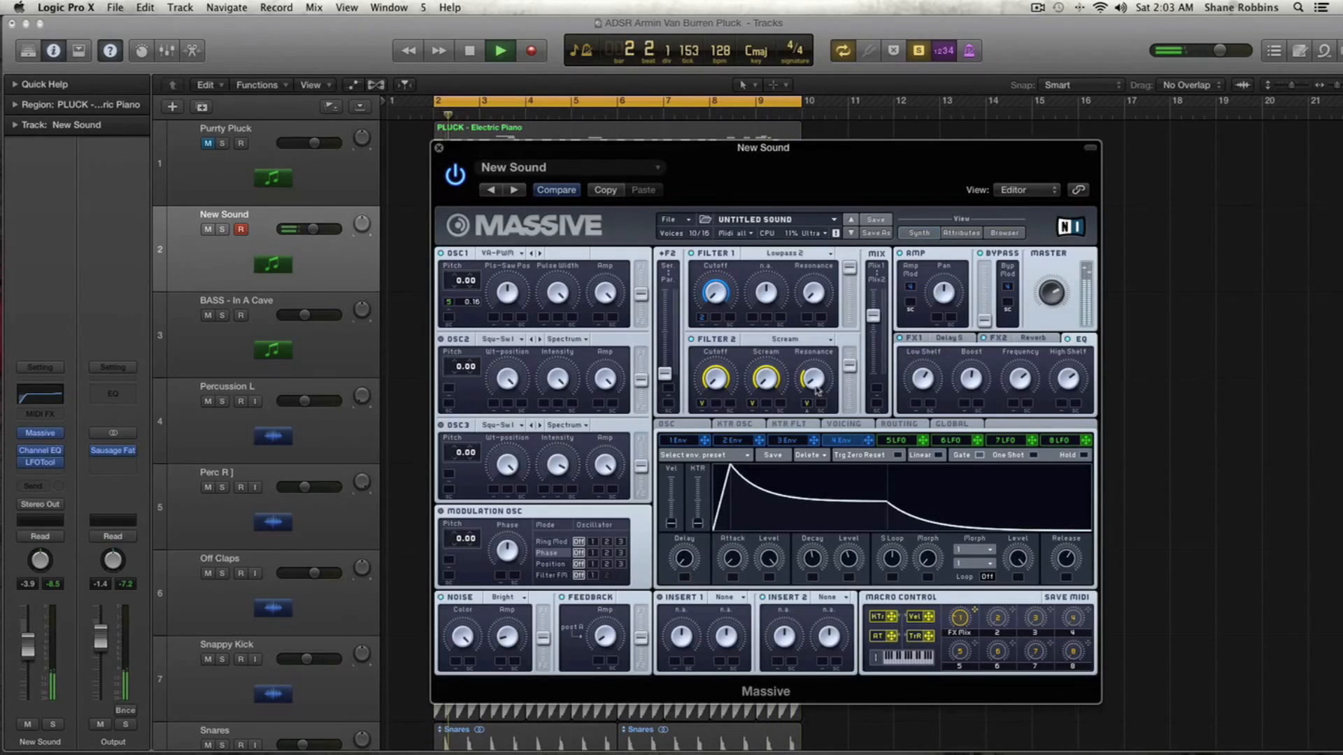
{"action": "key", "text": "space"}
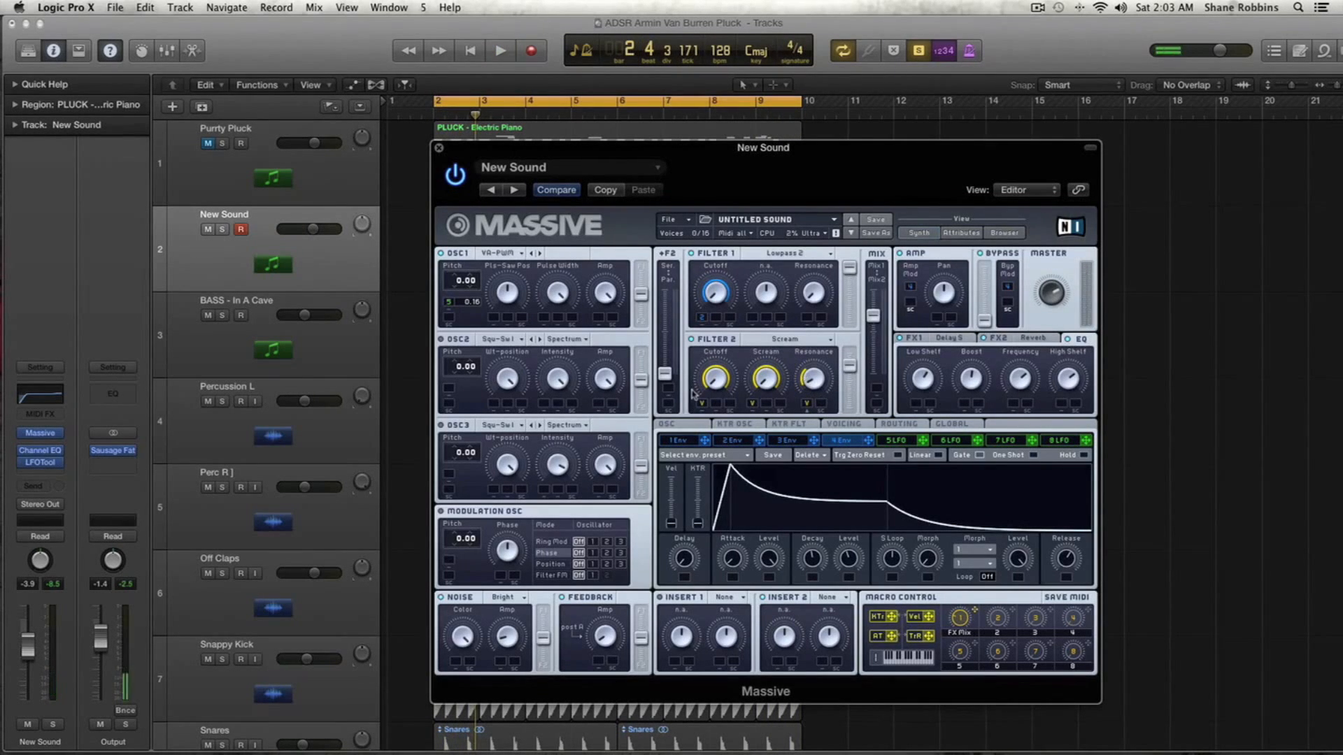
{"action": "left_click_drag", "start_coordinate": [528, 149], "coordinate": [787, 149]}
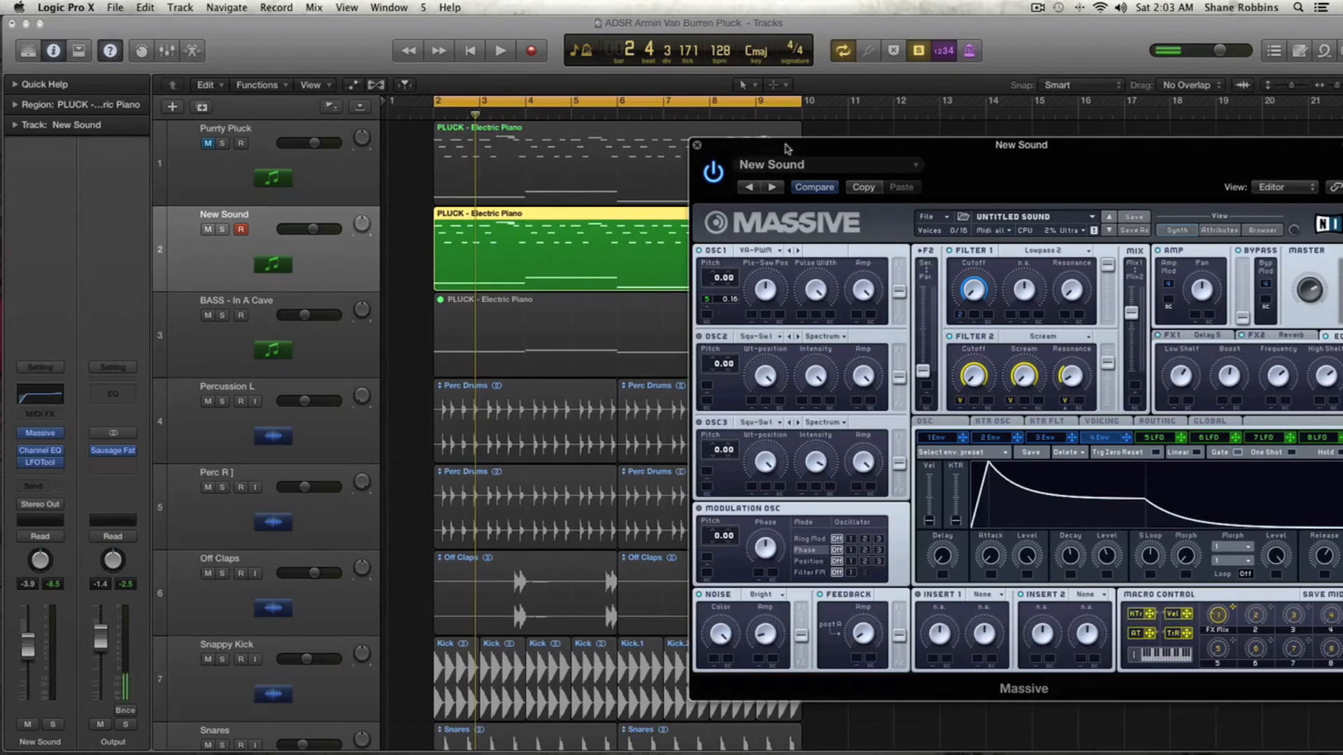
{"action": "left_click_drag", "start_coordinate": [787, 148], "coordinate": [482, 124]}
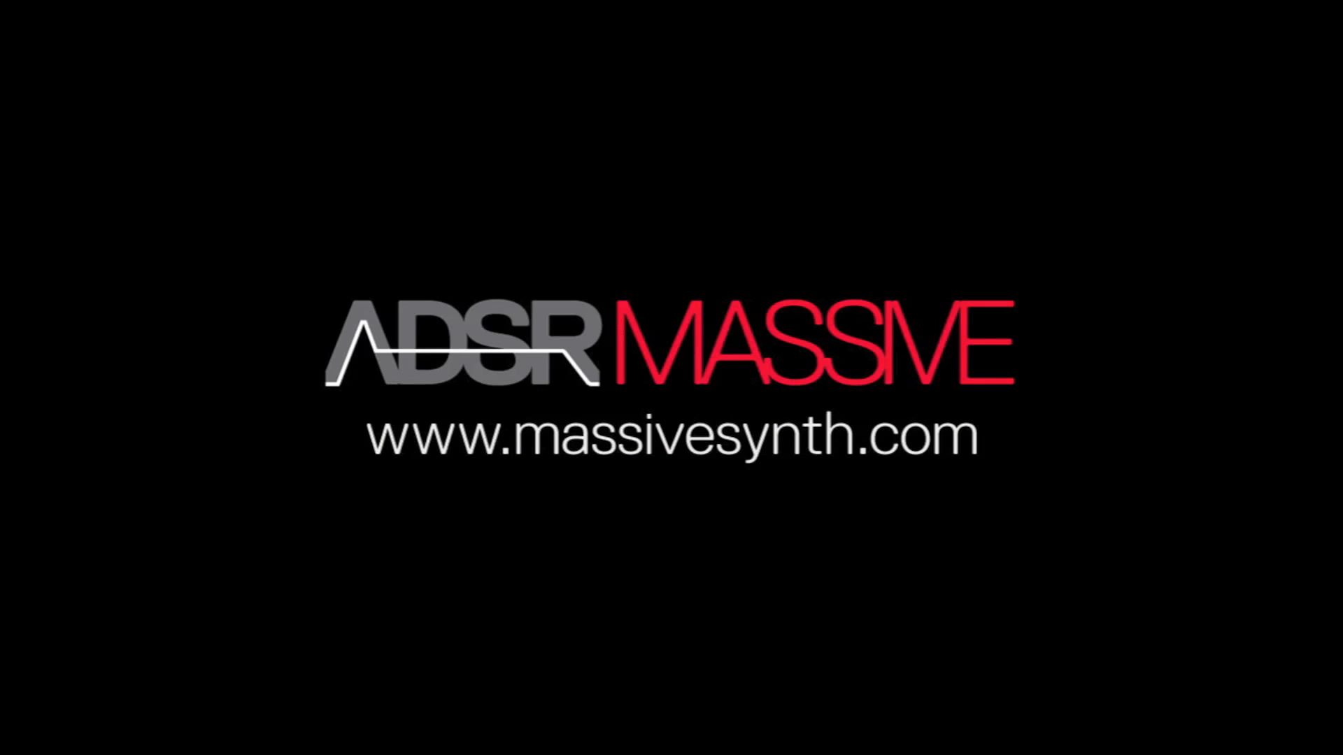